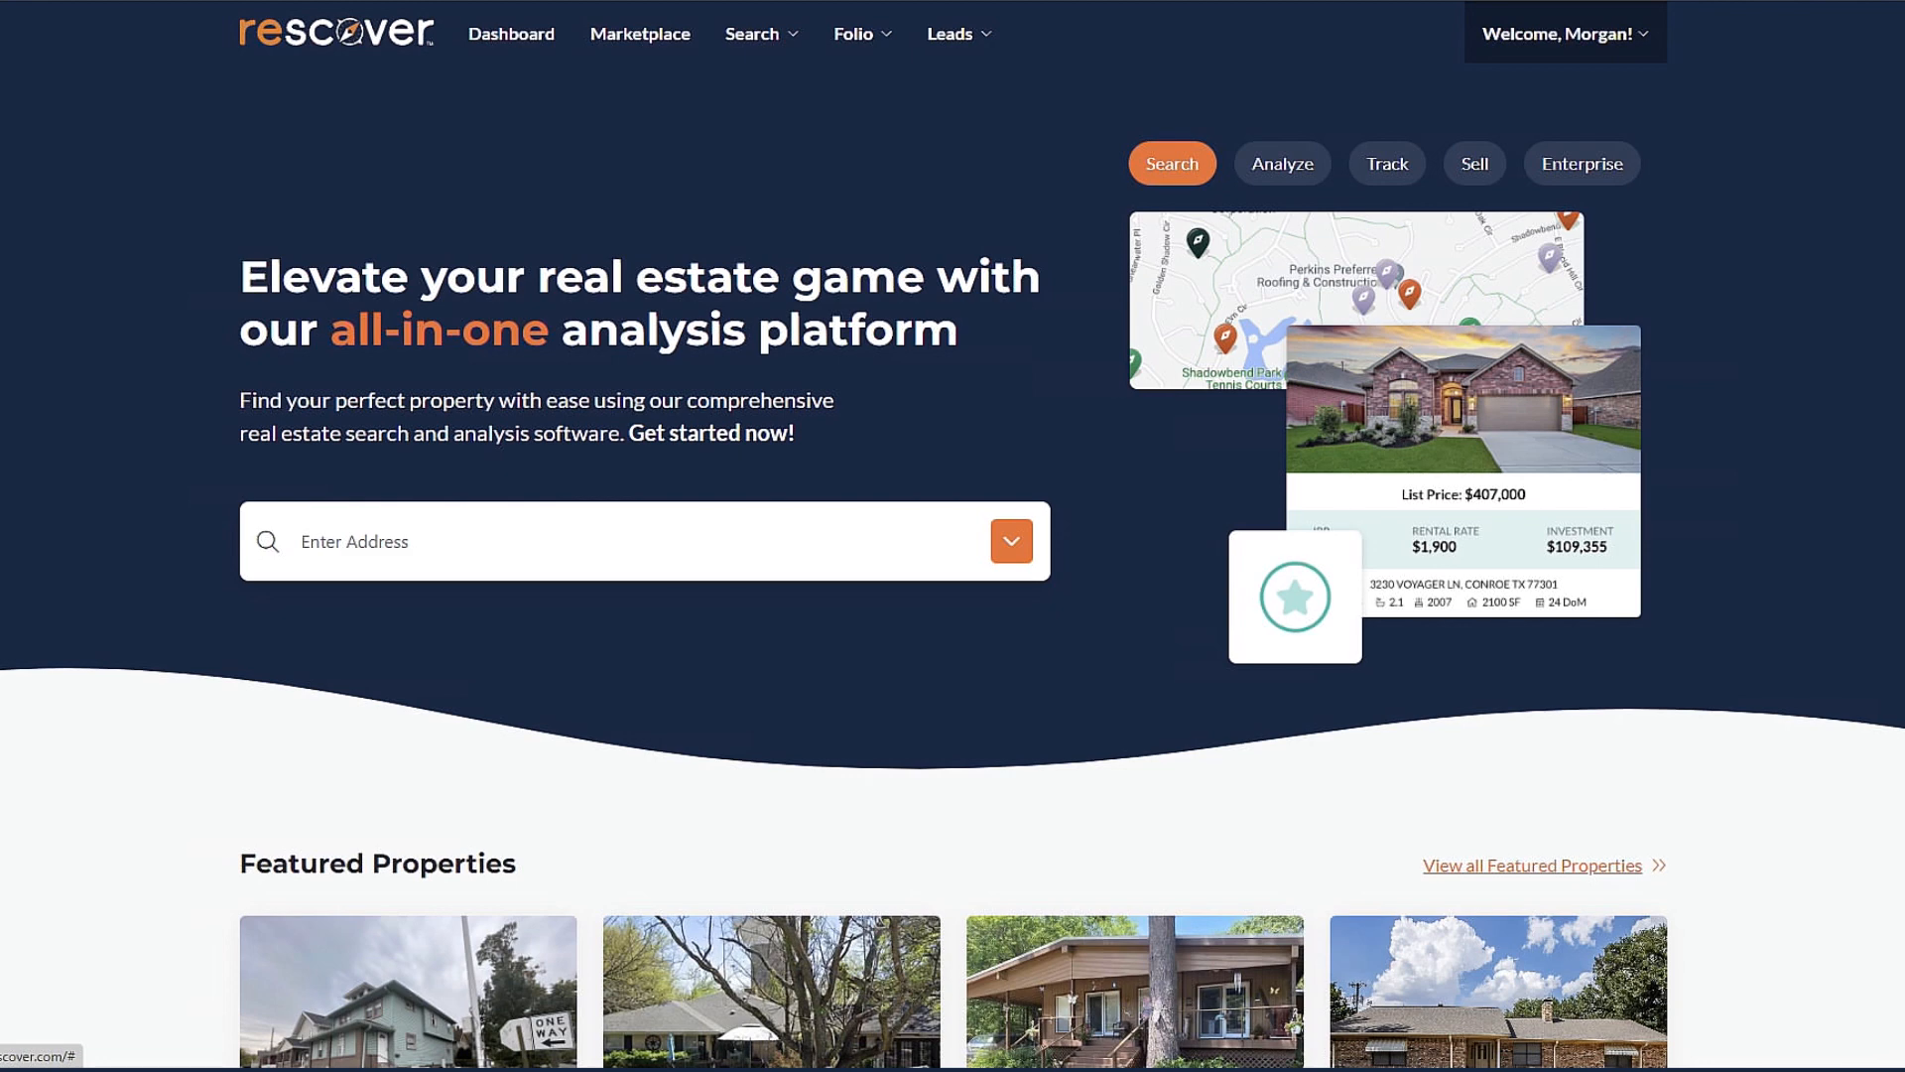
Open the account's CRM Settings and choose LeadSimple as the CRM provider.
{"action": "left_click", "coordinate": [1558, 34]}
{"action": "left_click", "coordinate": [1501, 86]}
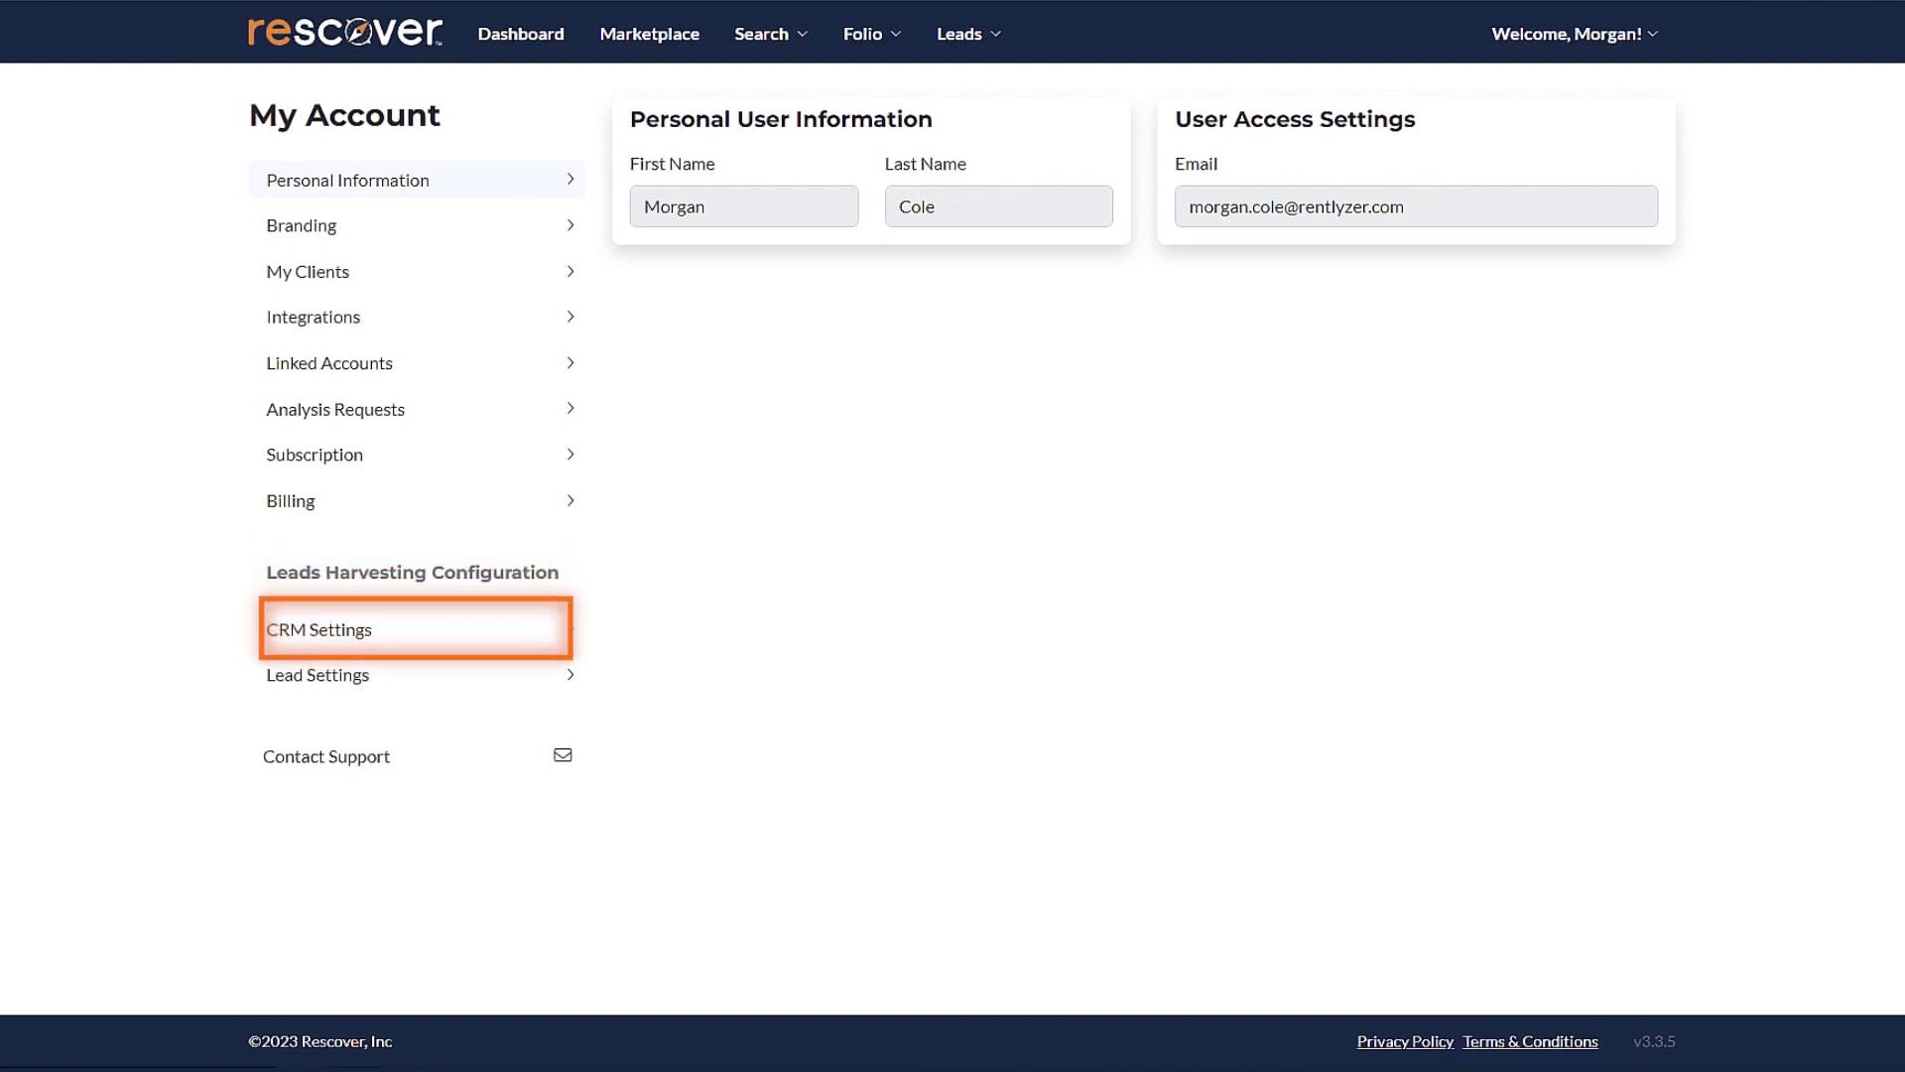
{"action": "left_click", "coordinate": [417, 629]}
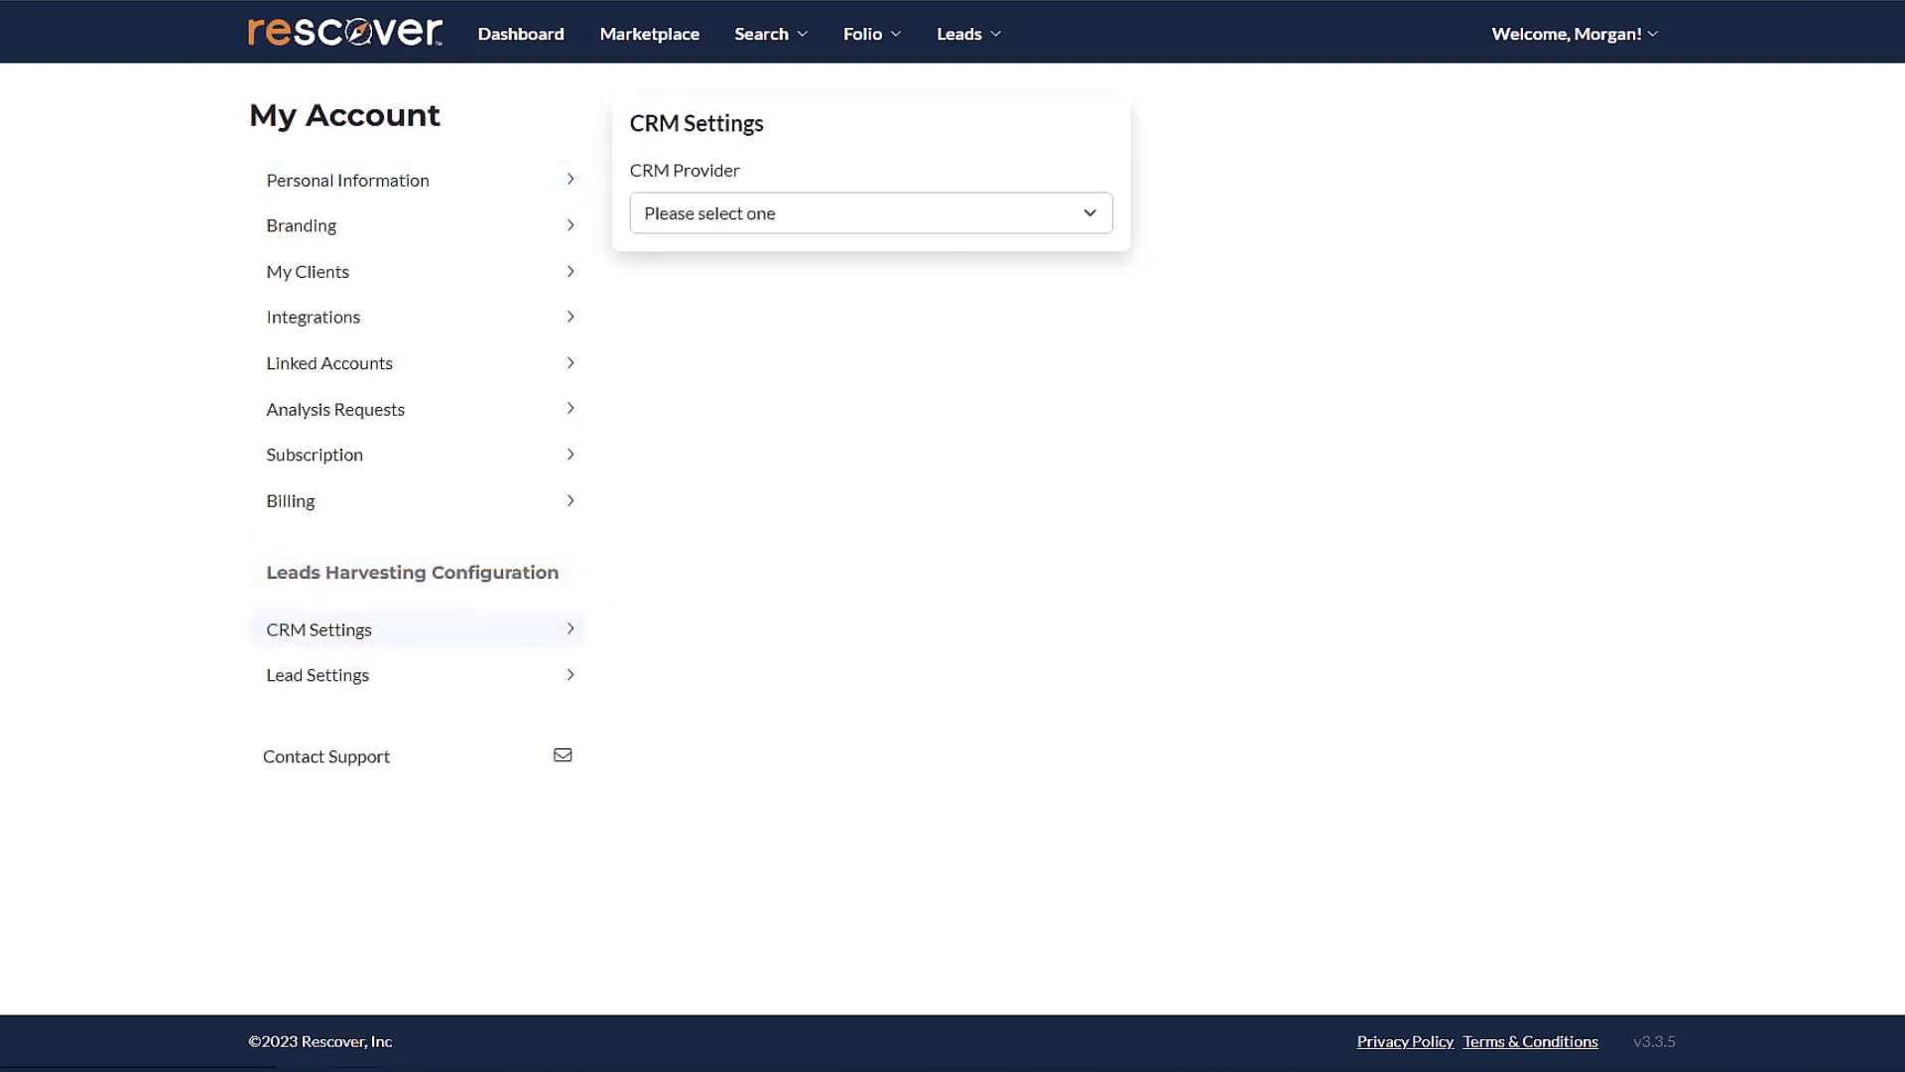
{"action": "left_click", "coordinate": [871, 213]}
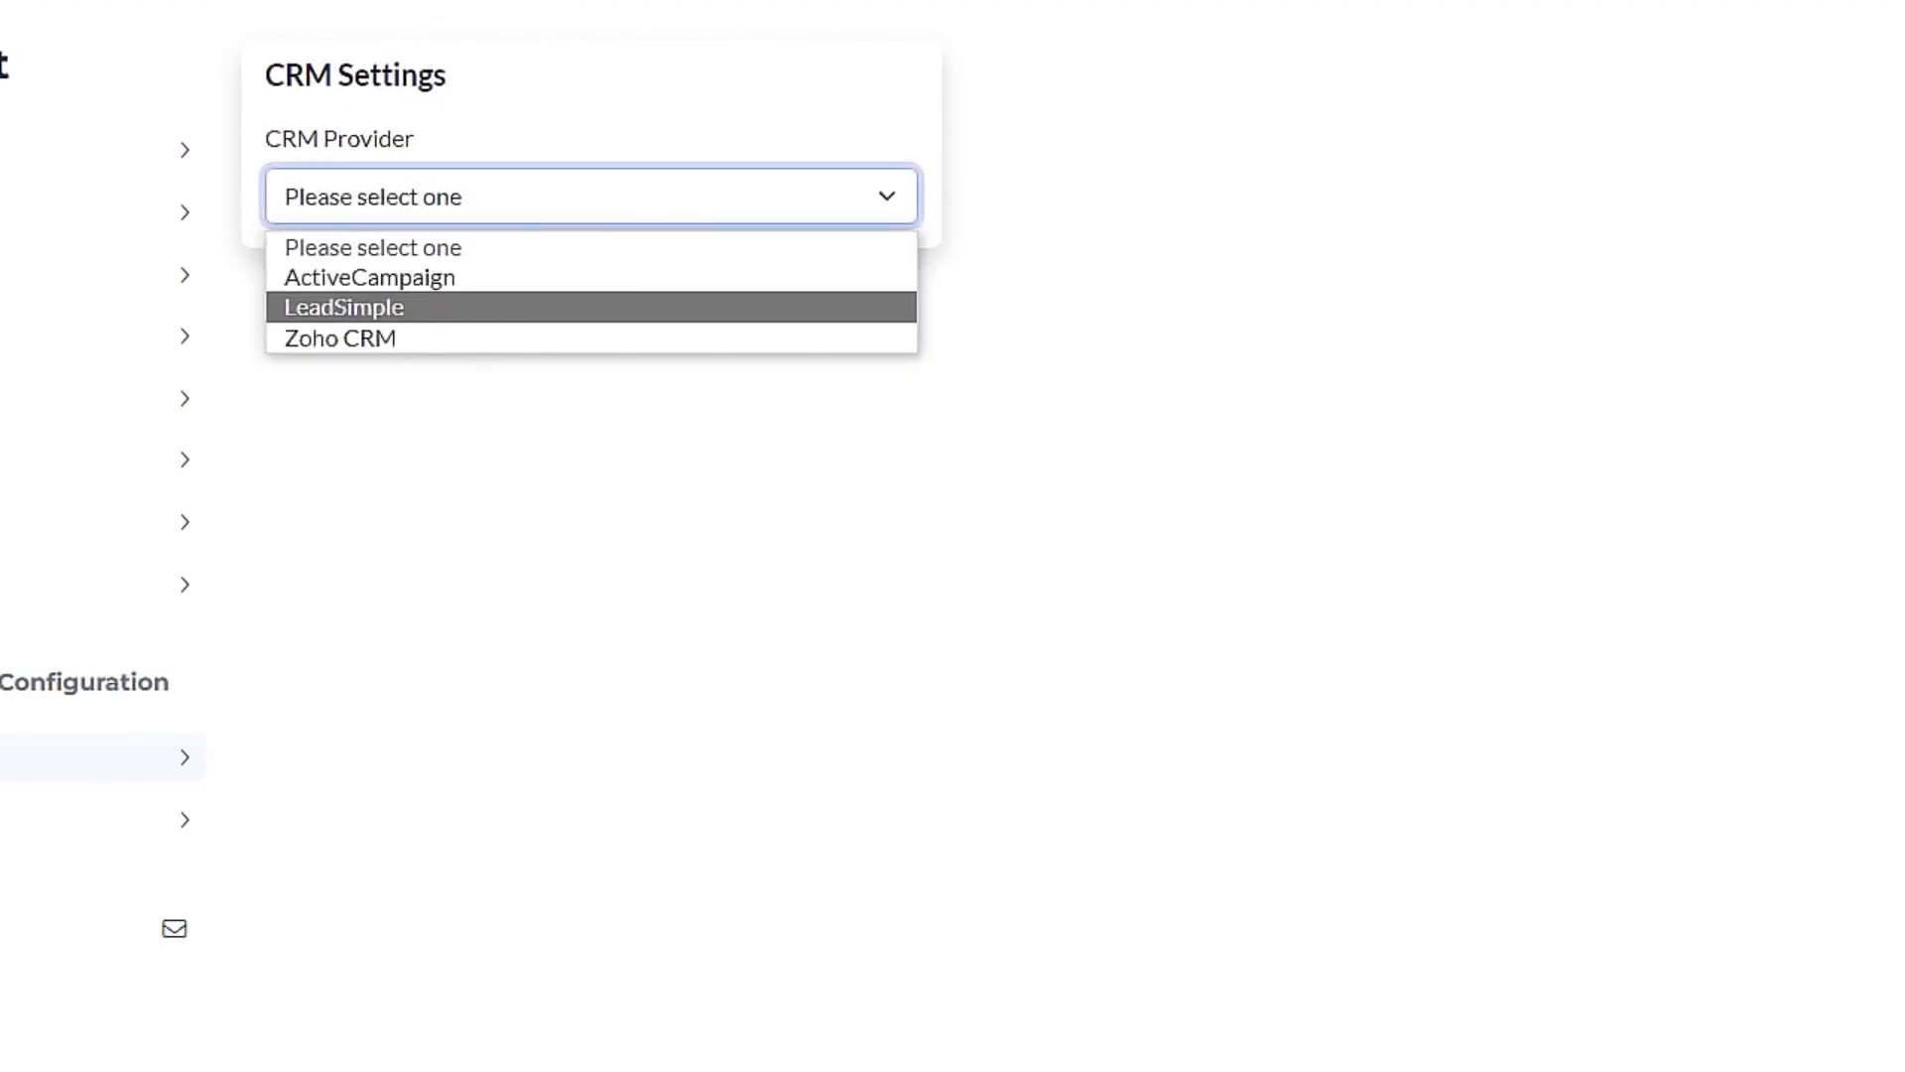
{"action": "key", "text": "Return"}
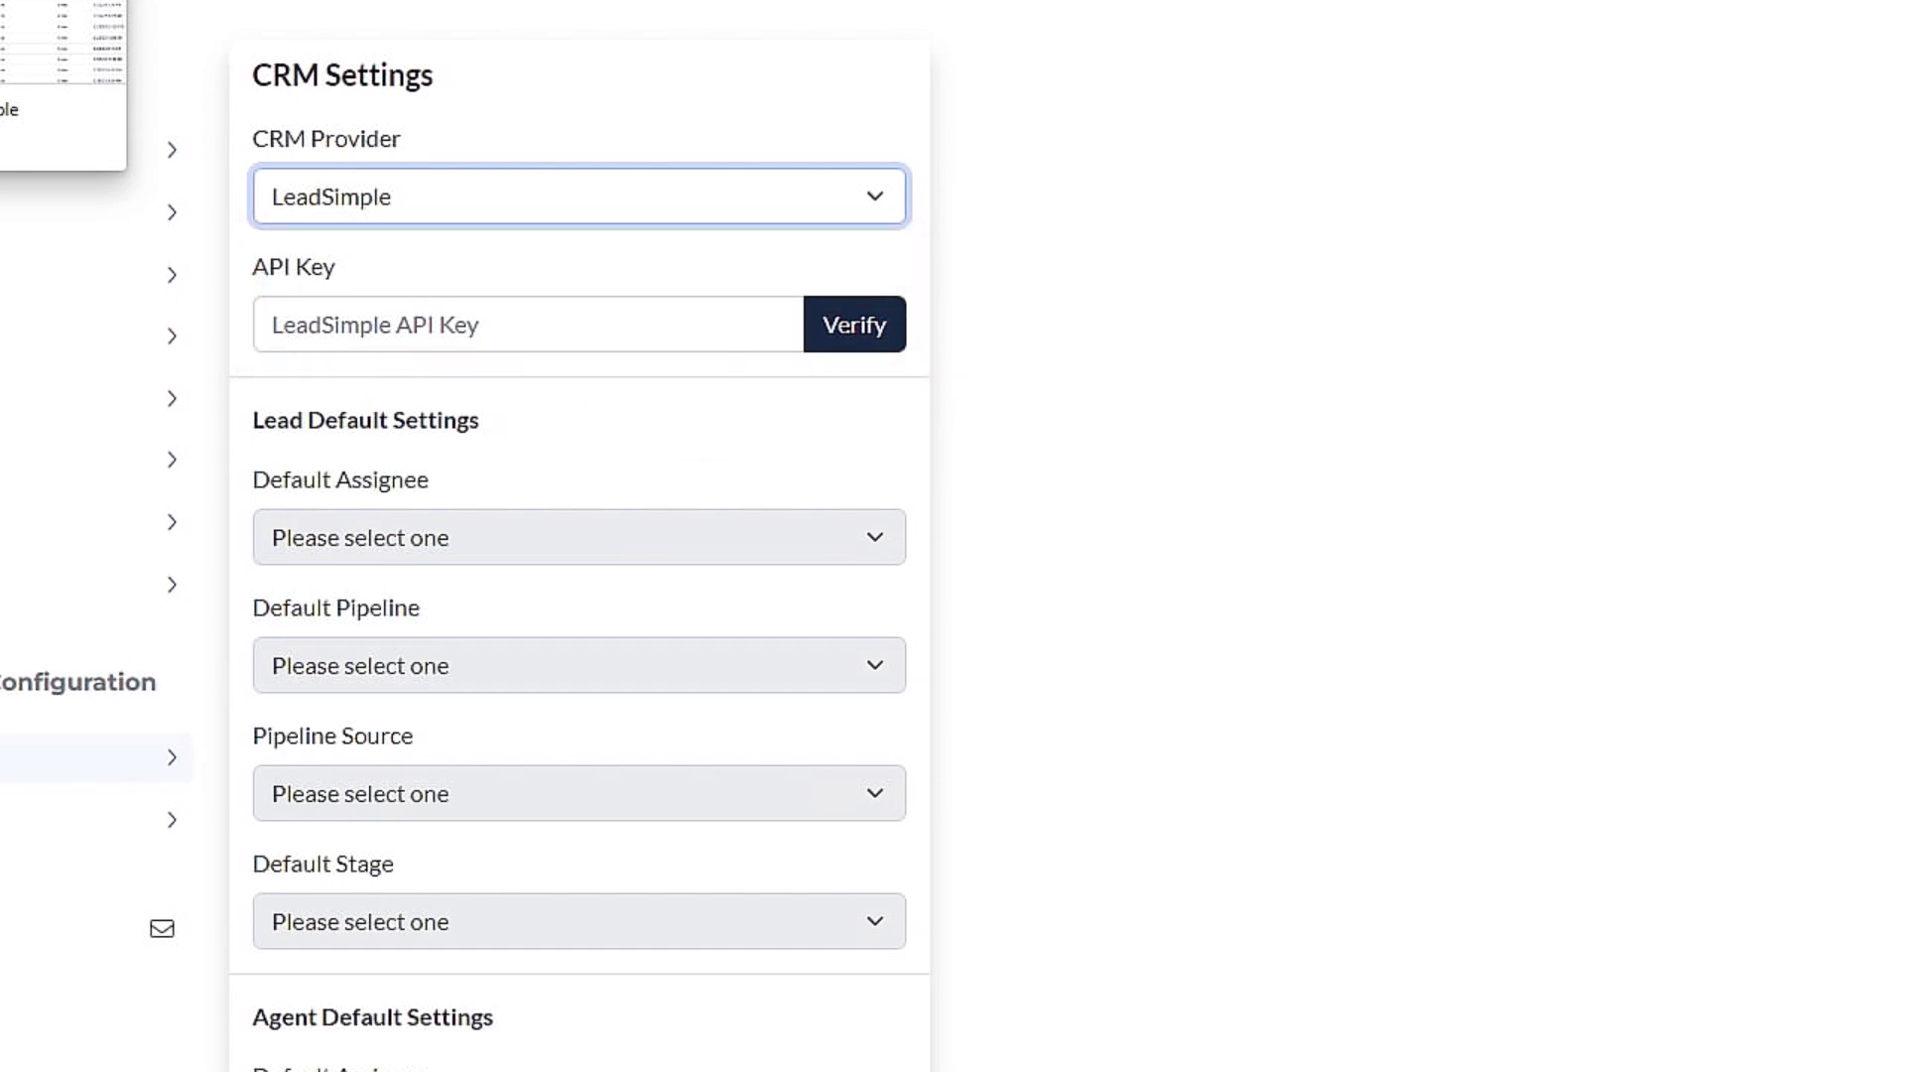
{"action": "scroll", "coordinate": [579, 536], "scroll_direction": "down", "scroll_amount": 3}
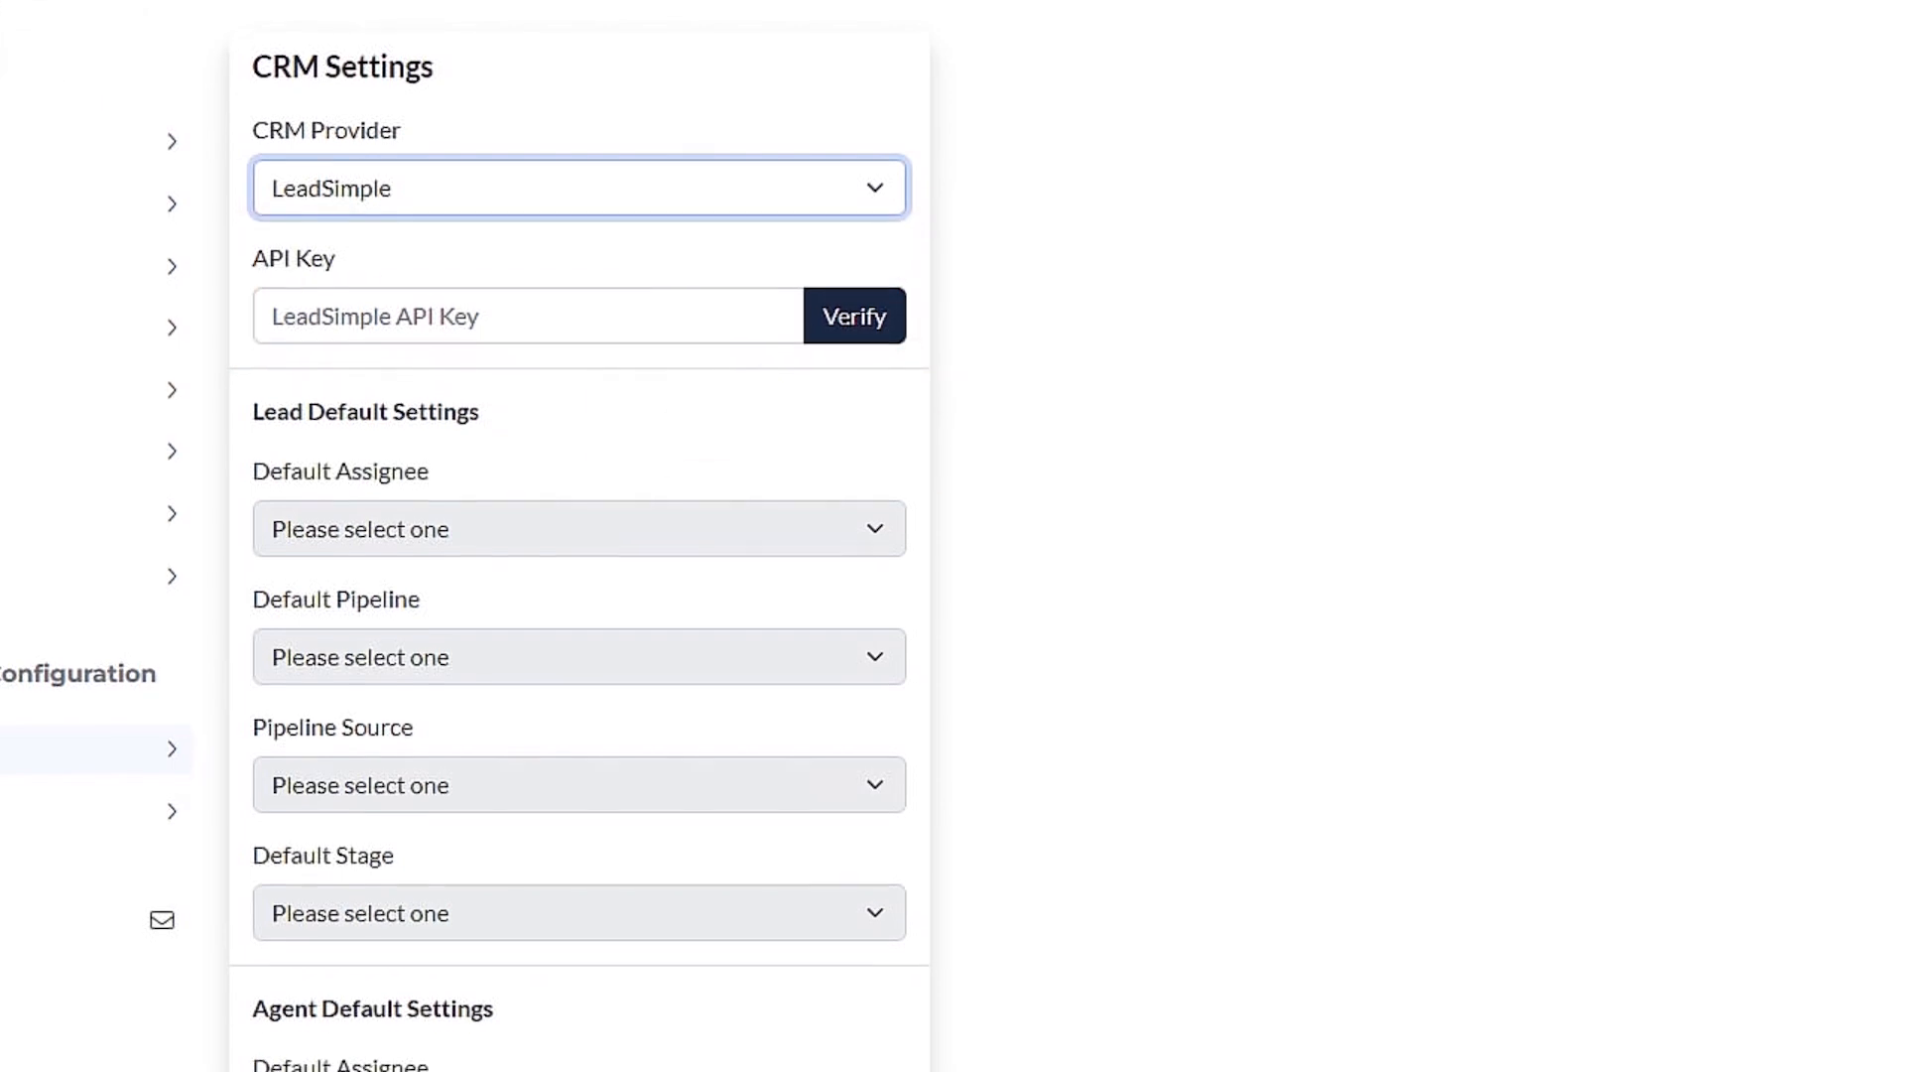
{"action": "scroll", "coordinate": [579, 535], "scroll_direction": "down", "scroll_amount": 2}
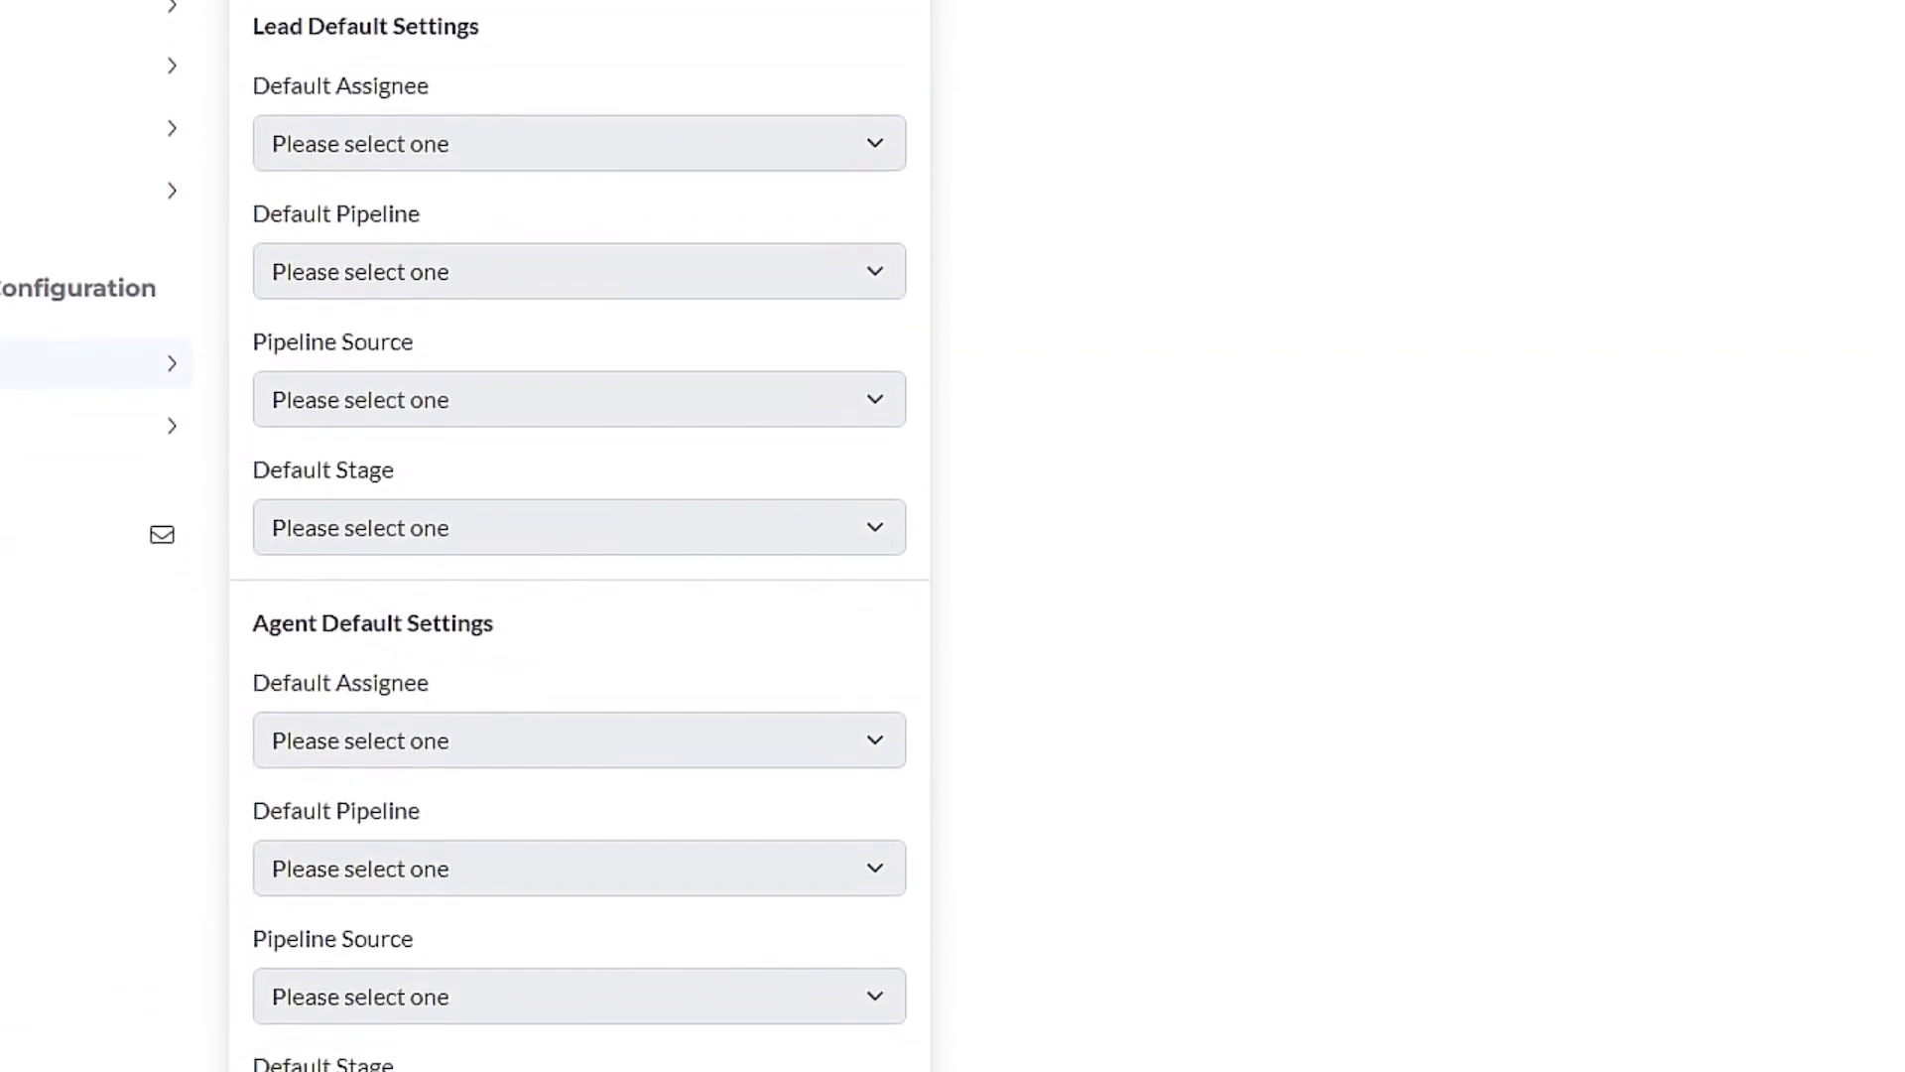
{"action": "scroll", "coordinate": [580, 536], "scroll_direction": "up", "scroll_amount": 4}
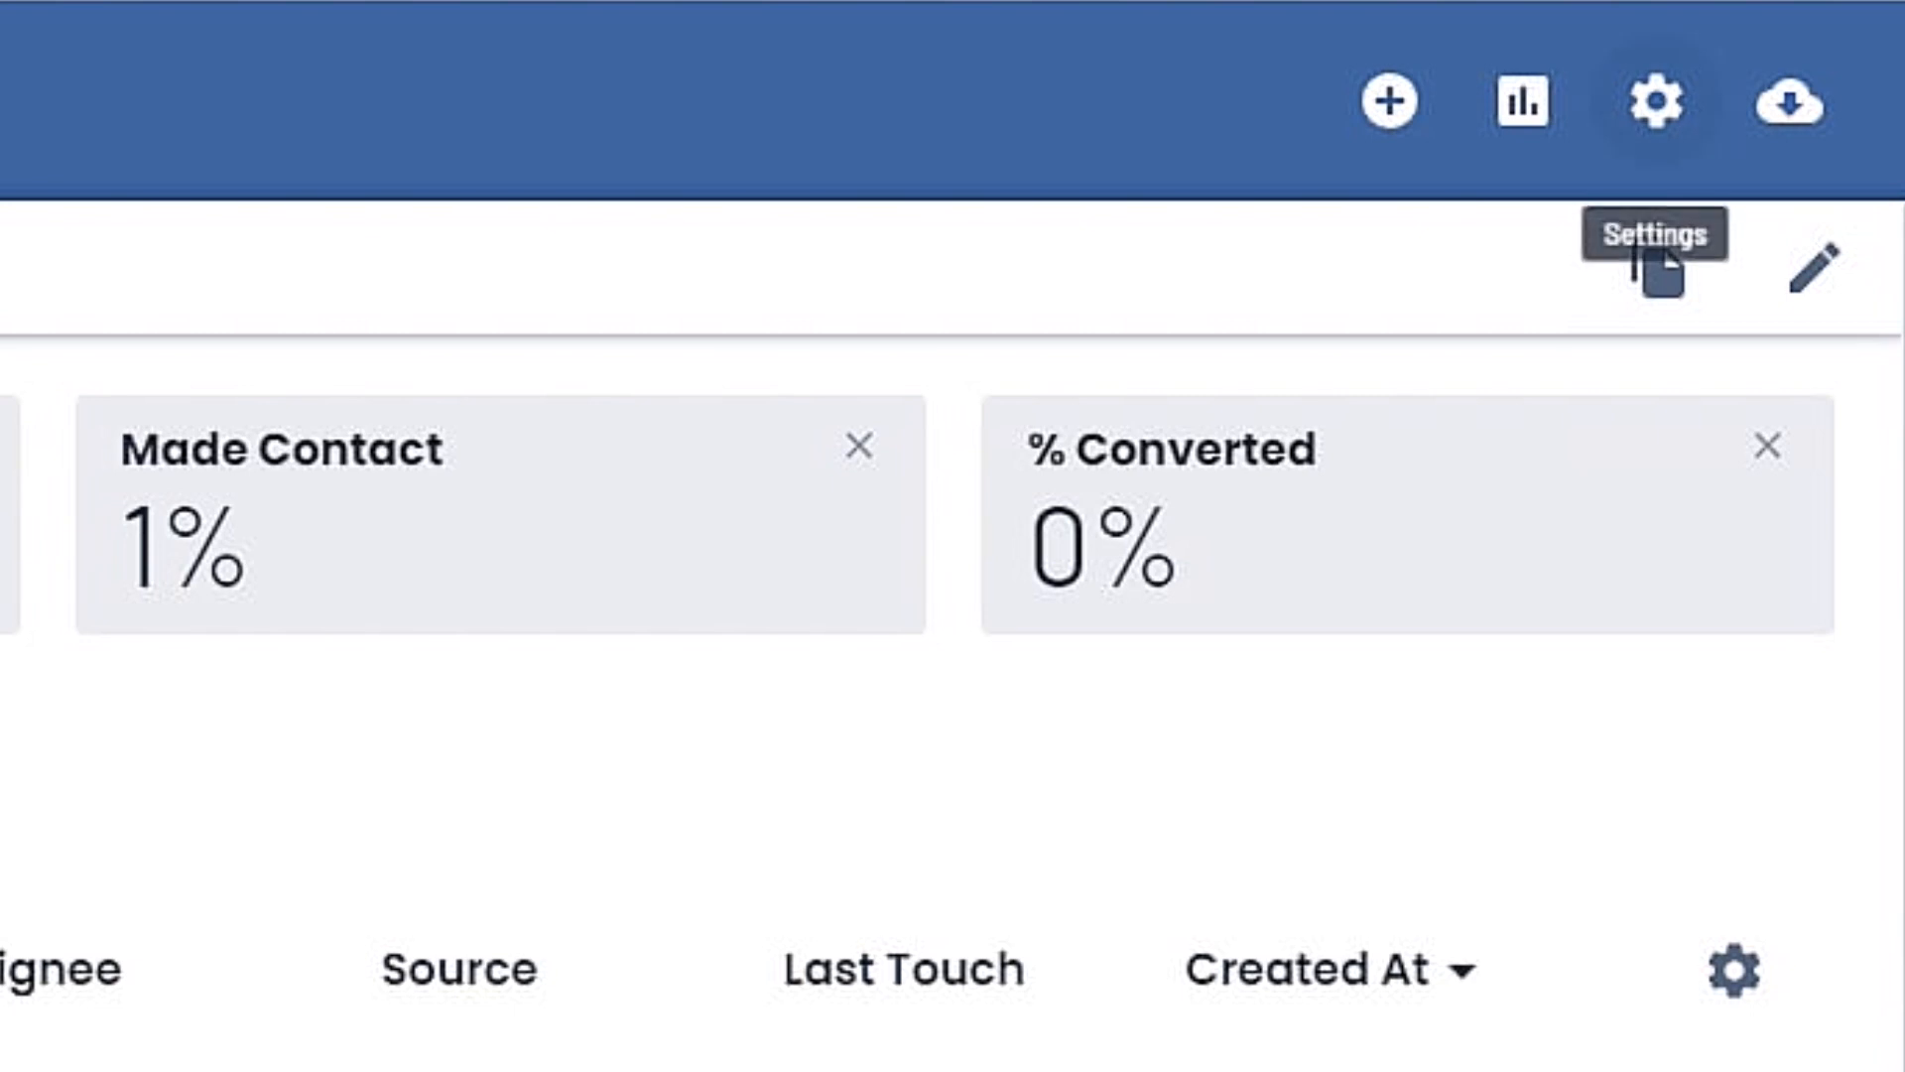
In LeadSimple, open the Outbound Targets pipeline's source settings and start a new source named Rescover.
{"action": "left_click", "coordinate": [1656, 100]}
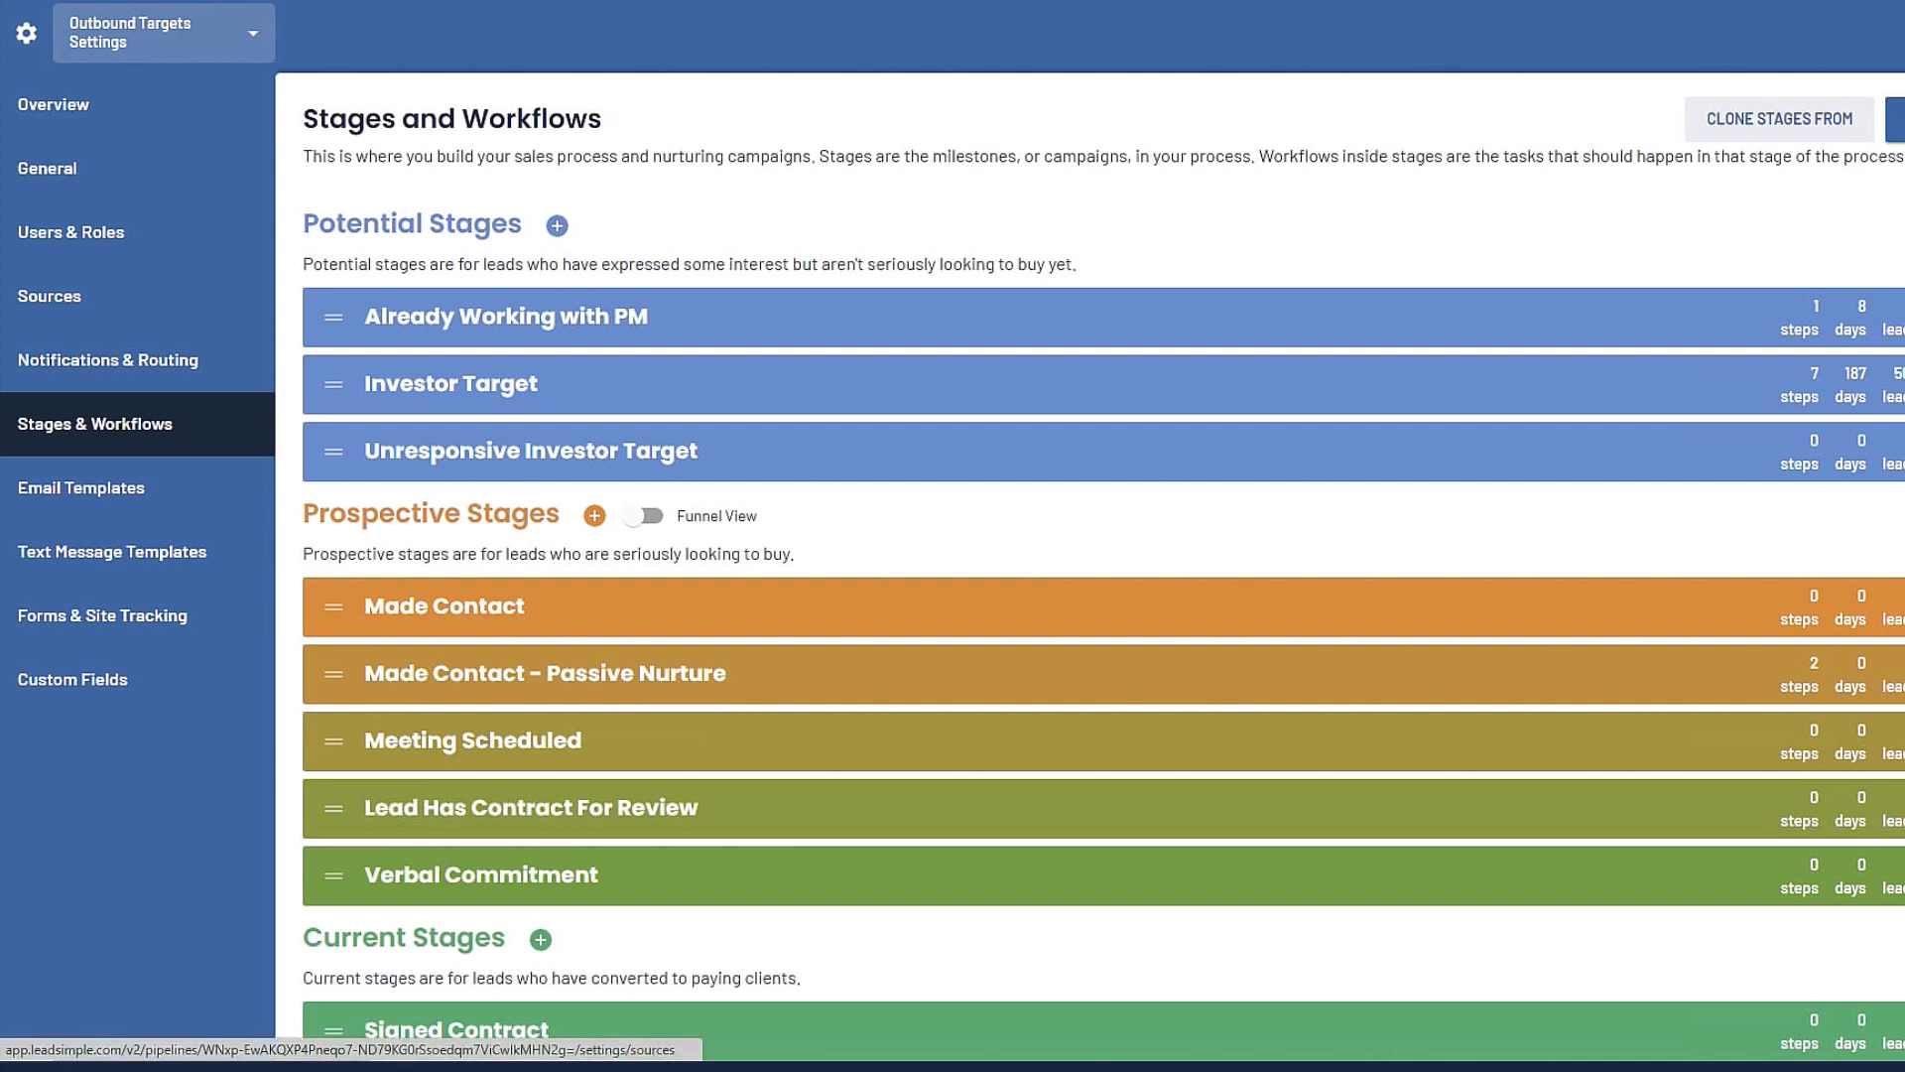
{"action": "left_click", "coordinate": [49, 296]}
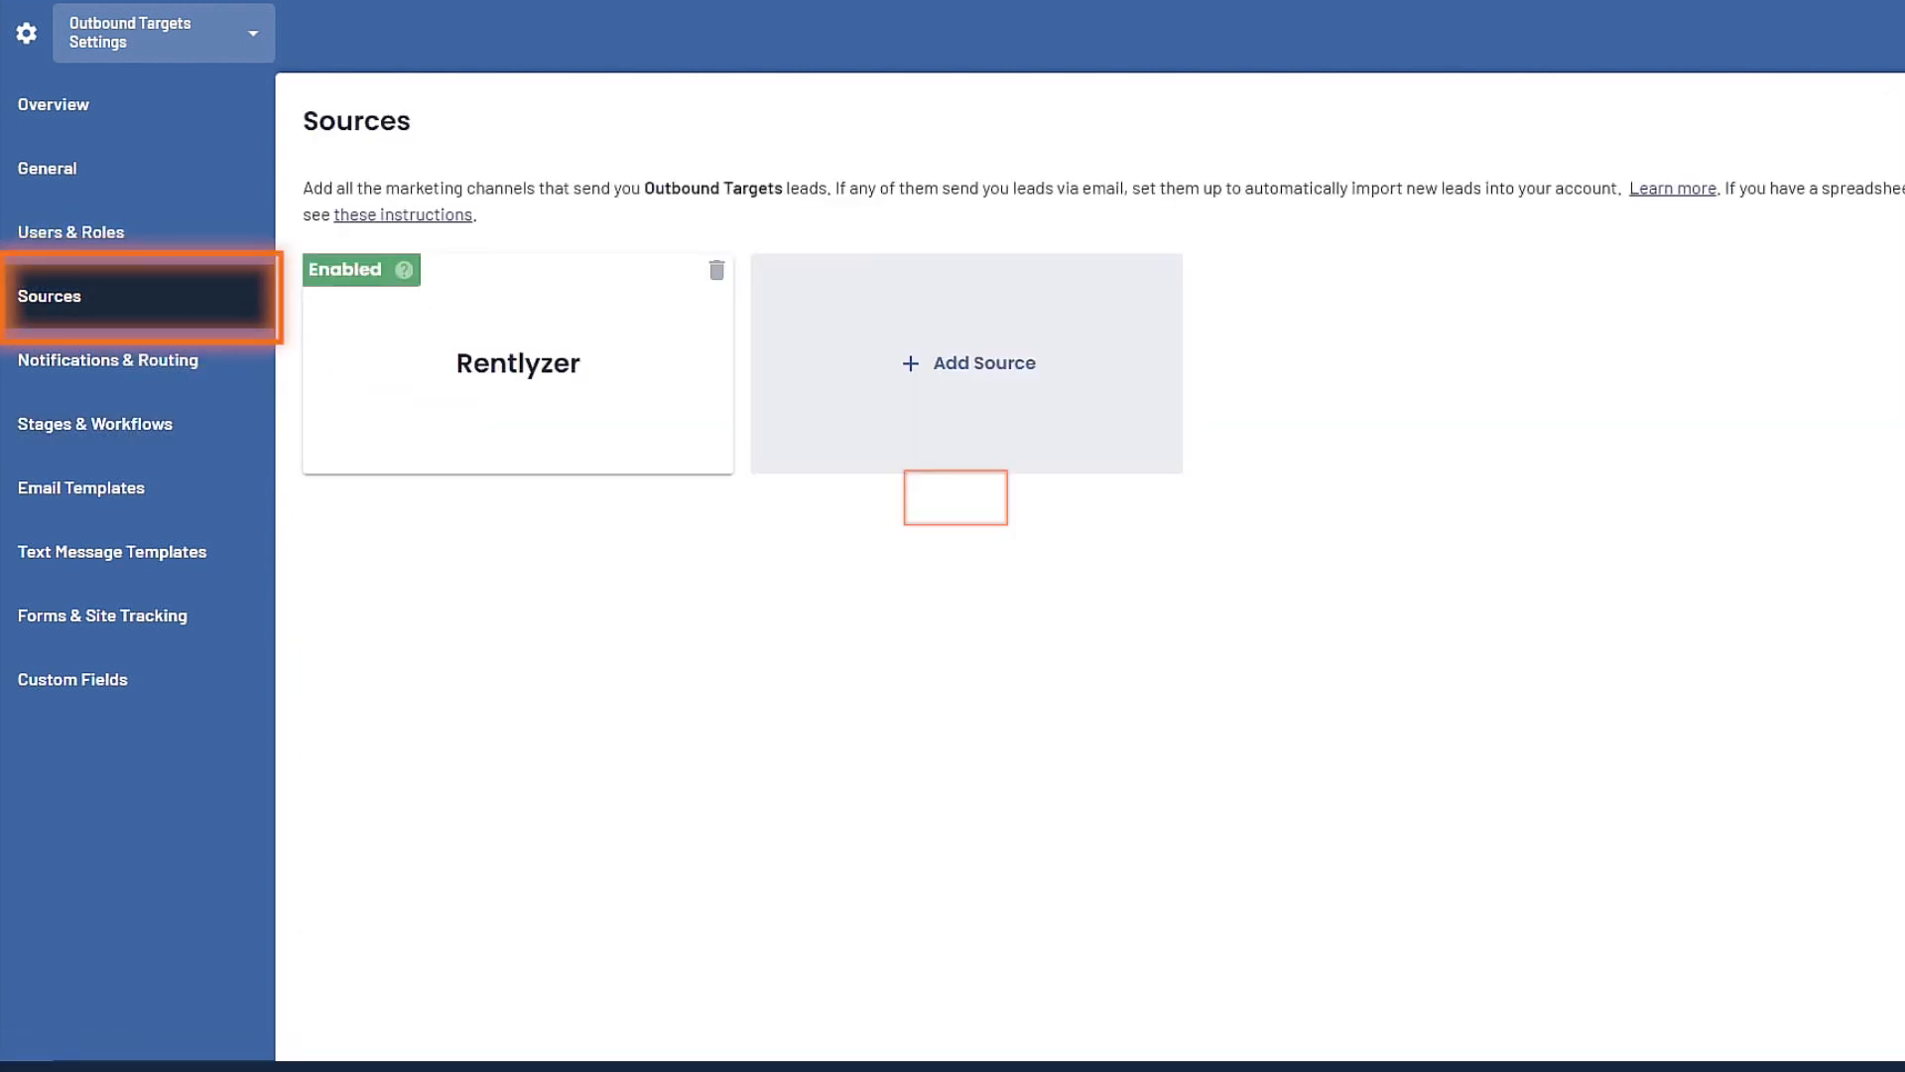
{"action": "left_click", "coordinate": [967, 365]}
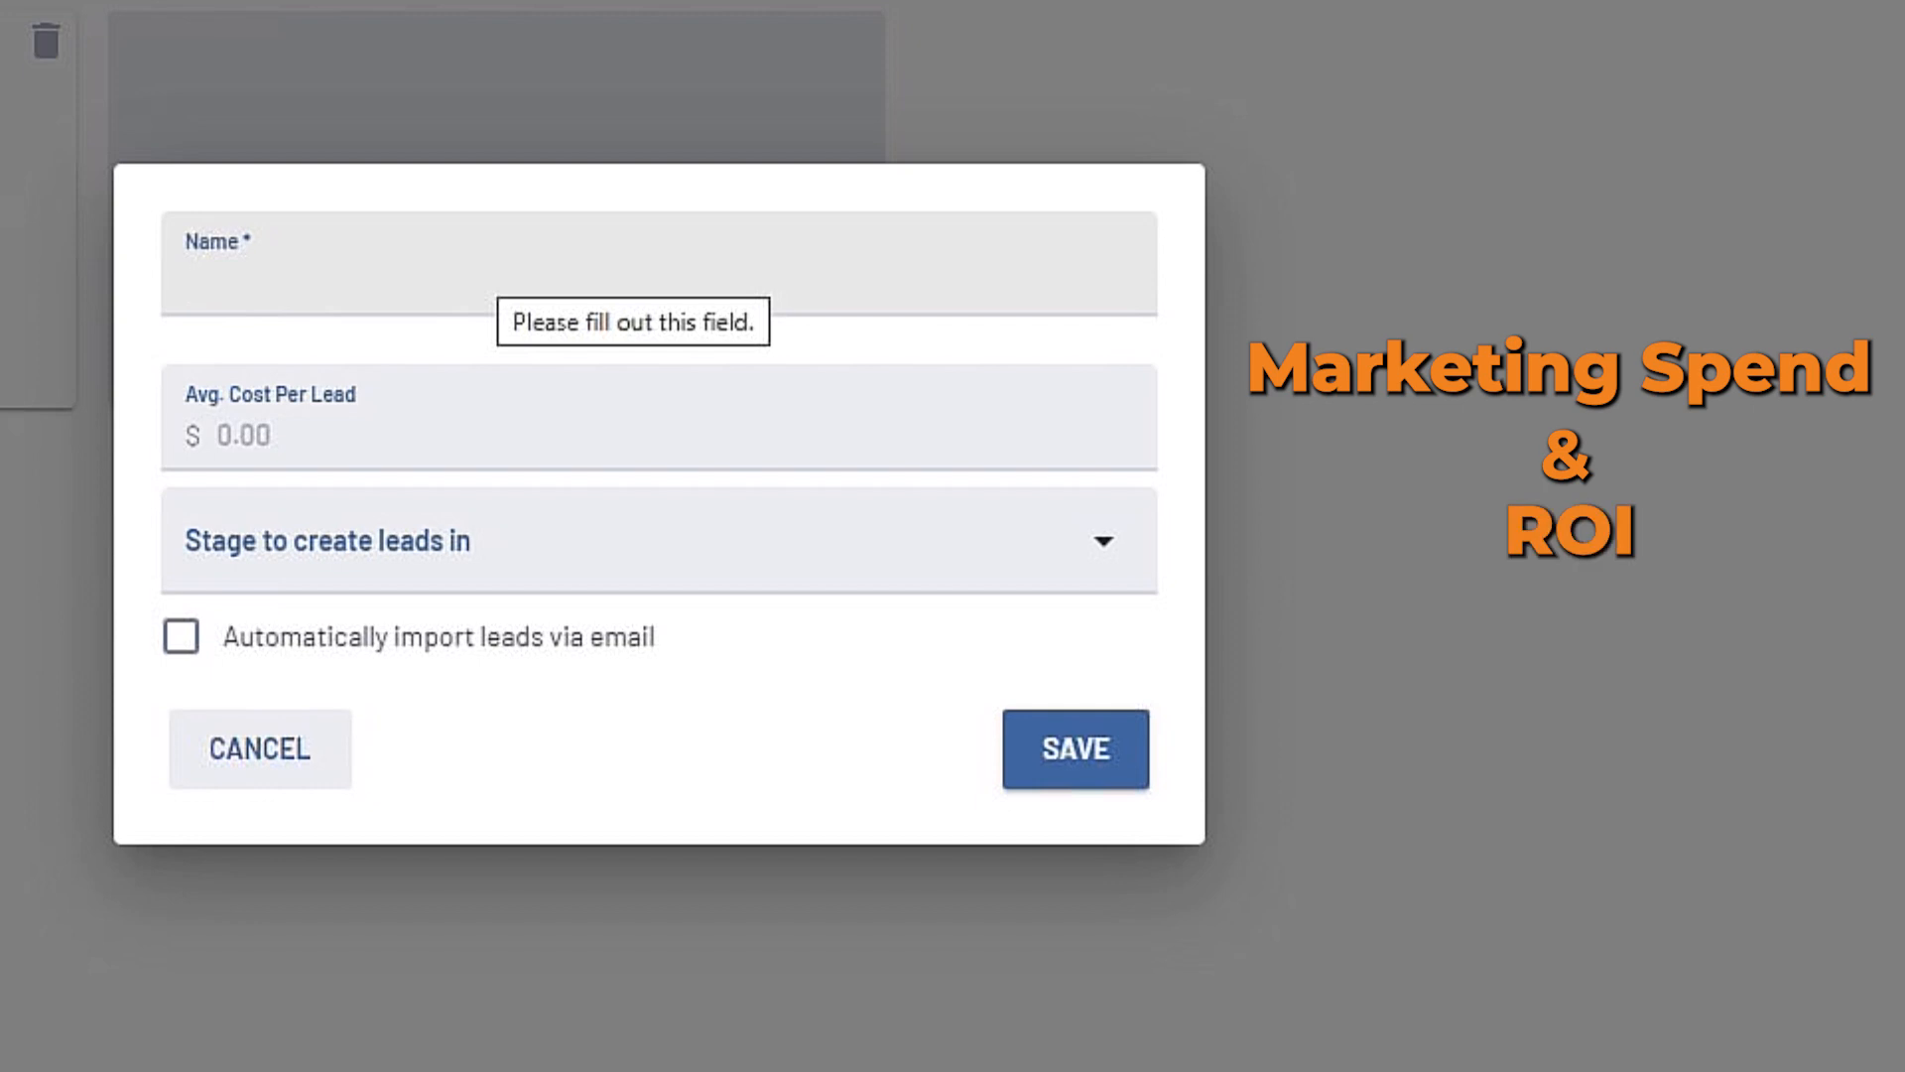
{"action": "type", "text": "Res"}
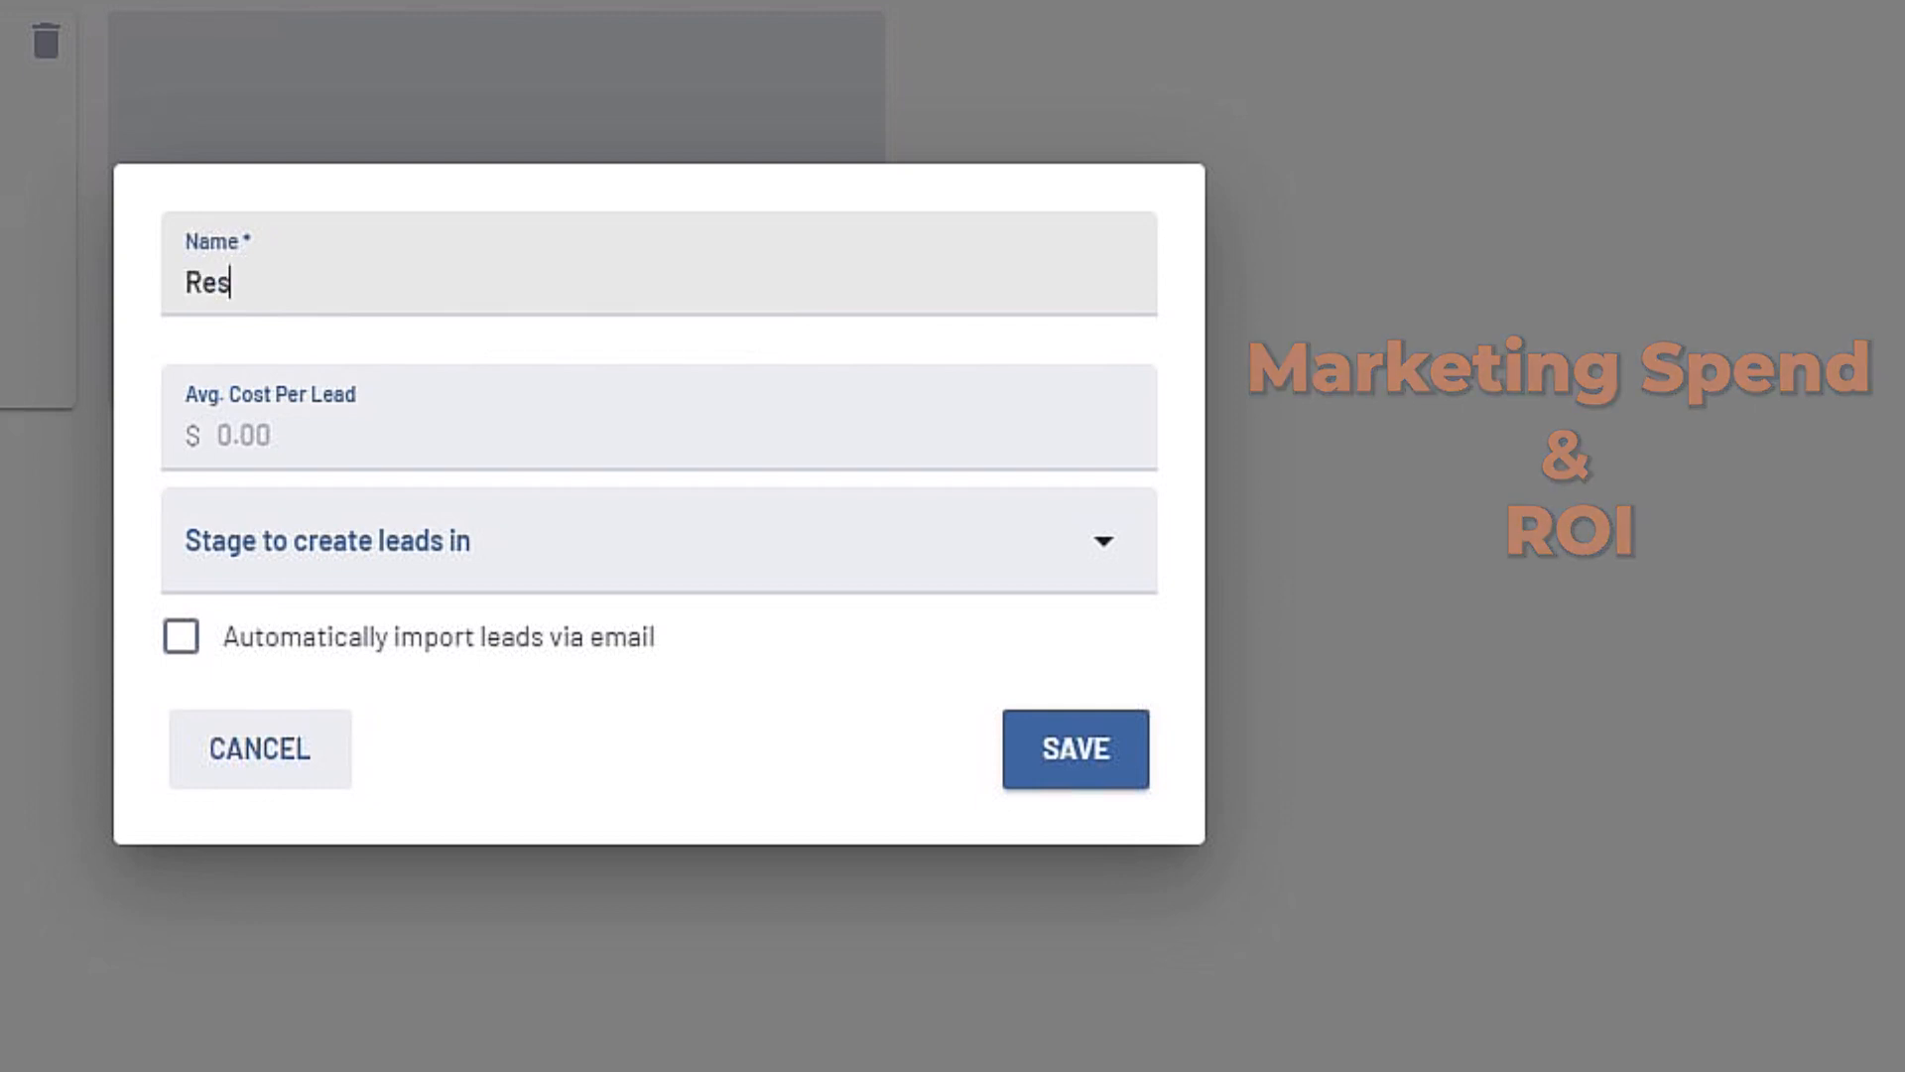
{"action": "type", "text": "co"}
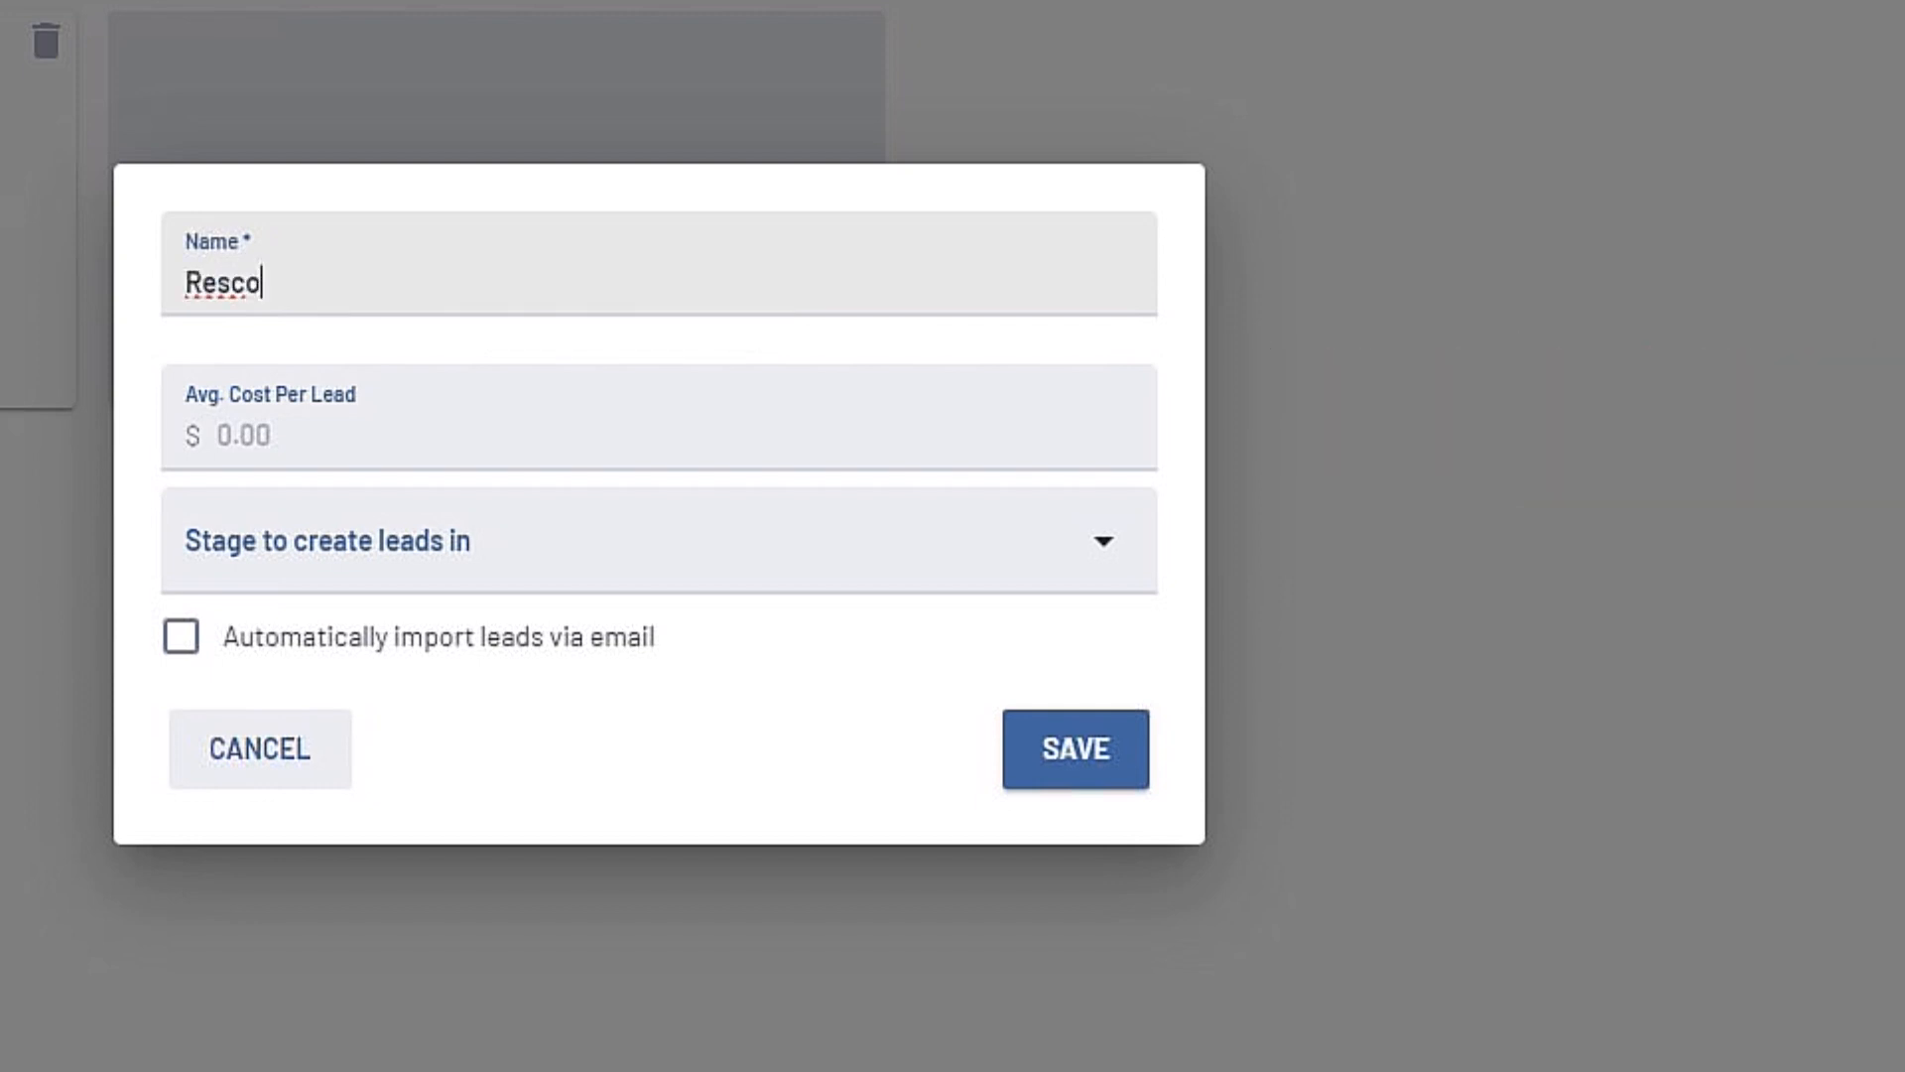
{"action": "type", "text": "ver"}
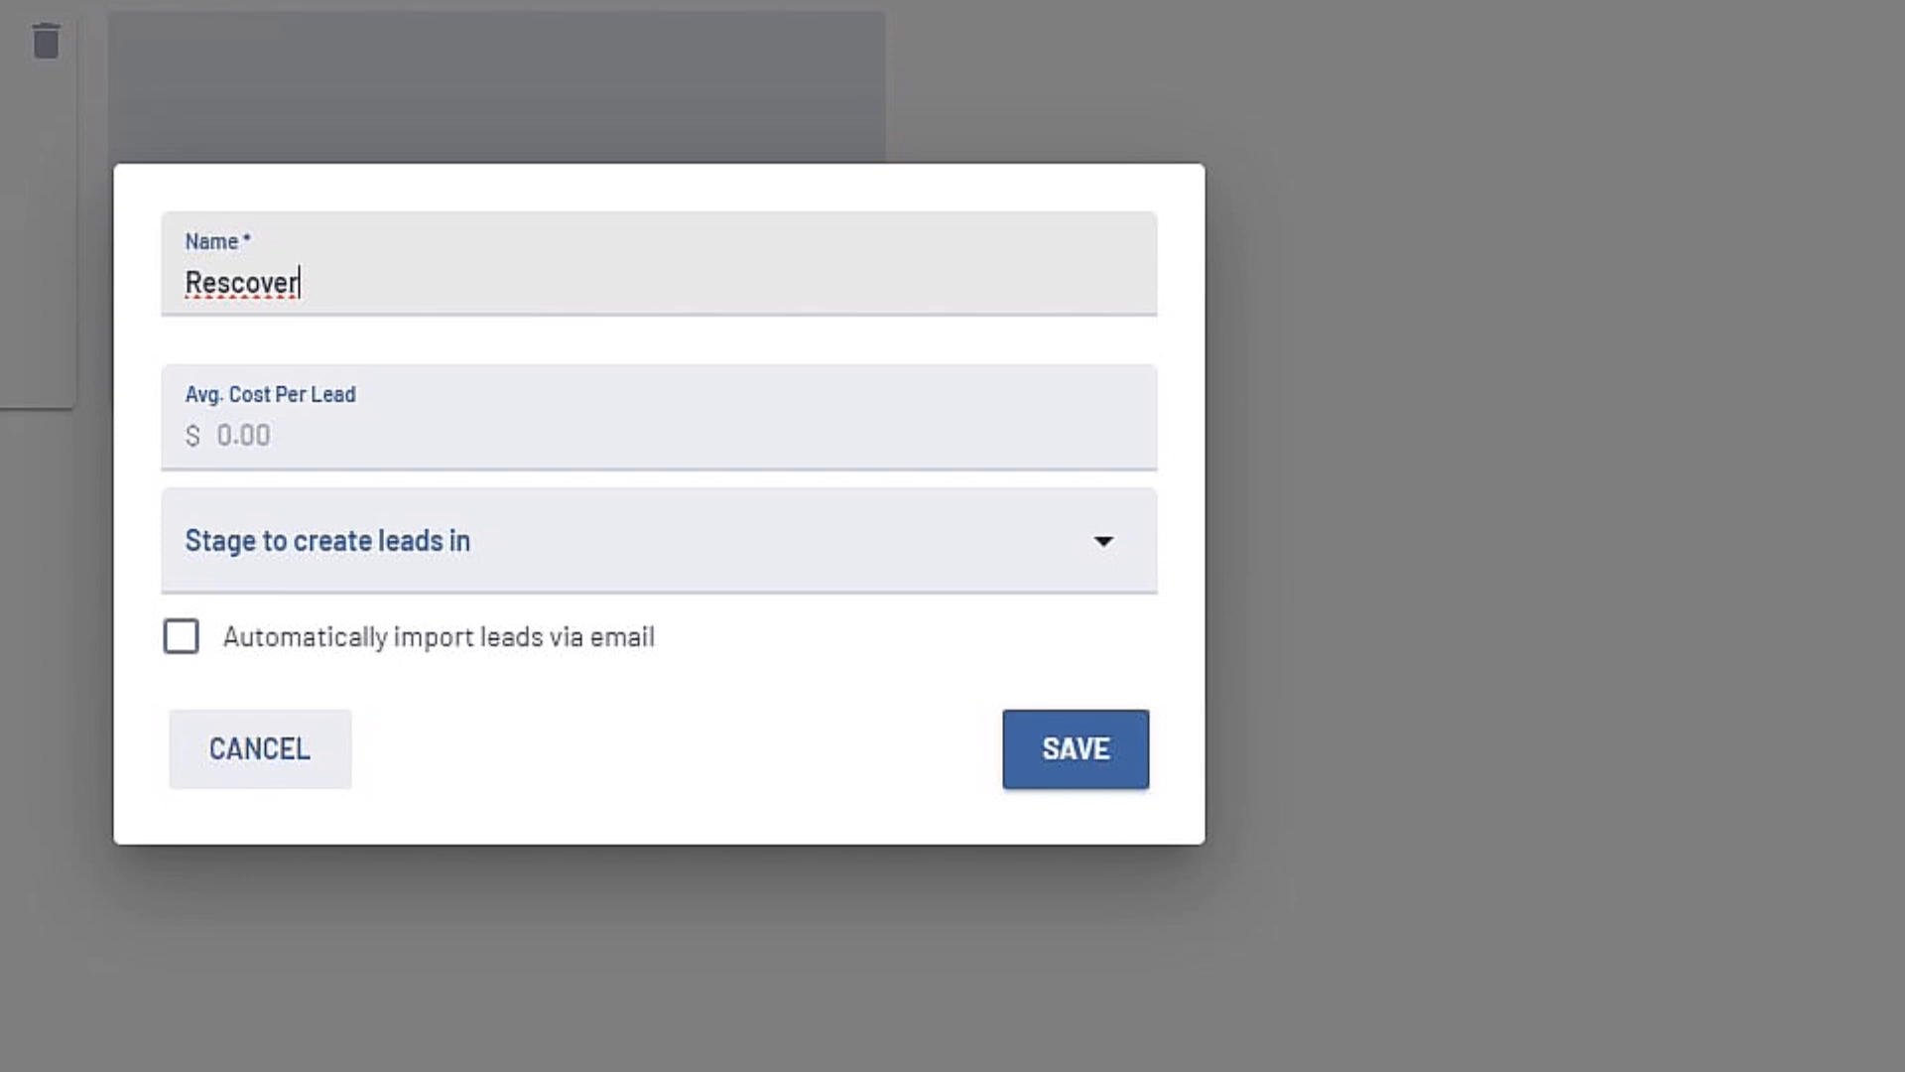
Set Investor Target as the stage to create the new source's leads in, and save the source.
{"action": "left_click", "coordinate": [659, 541]}
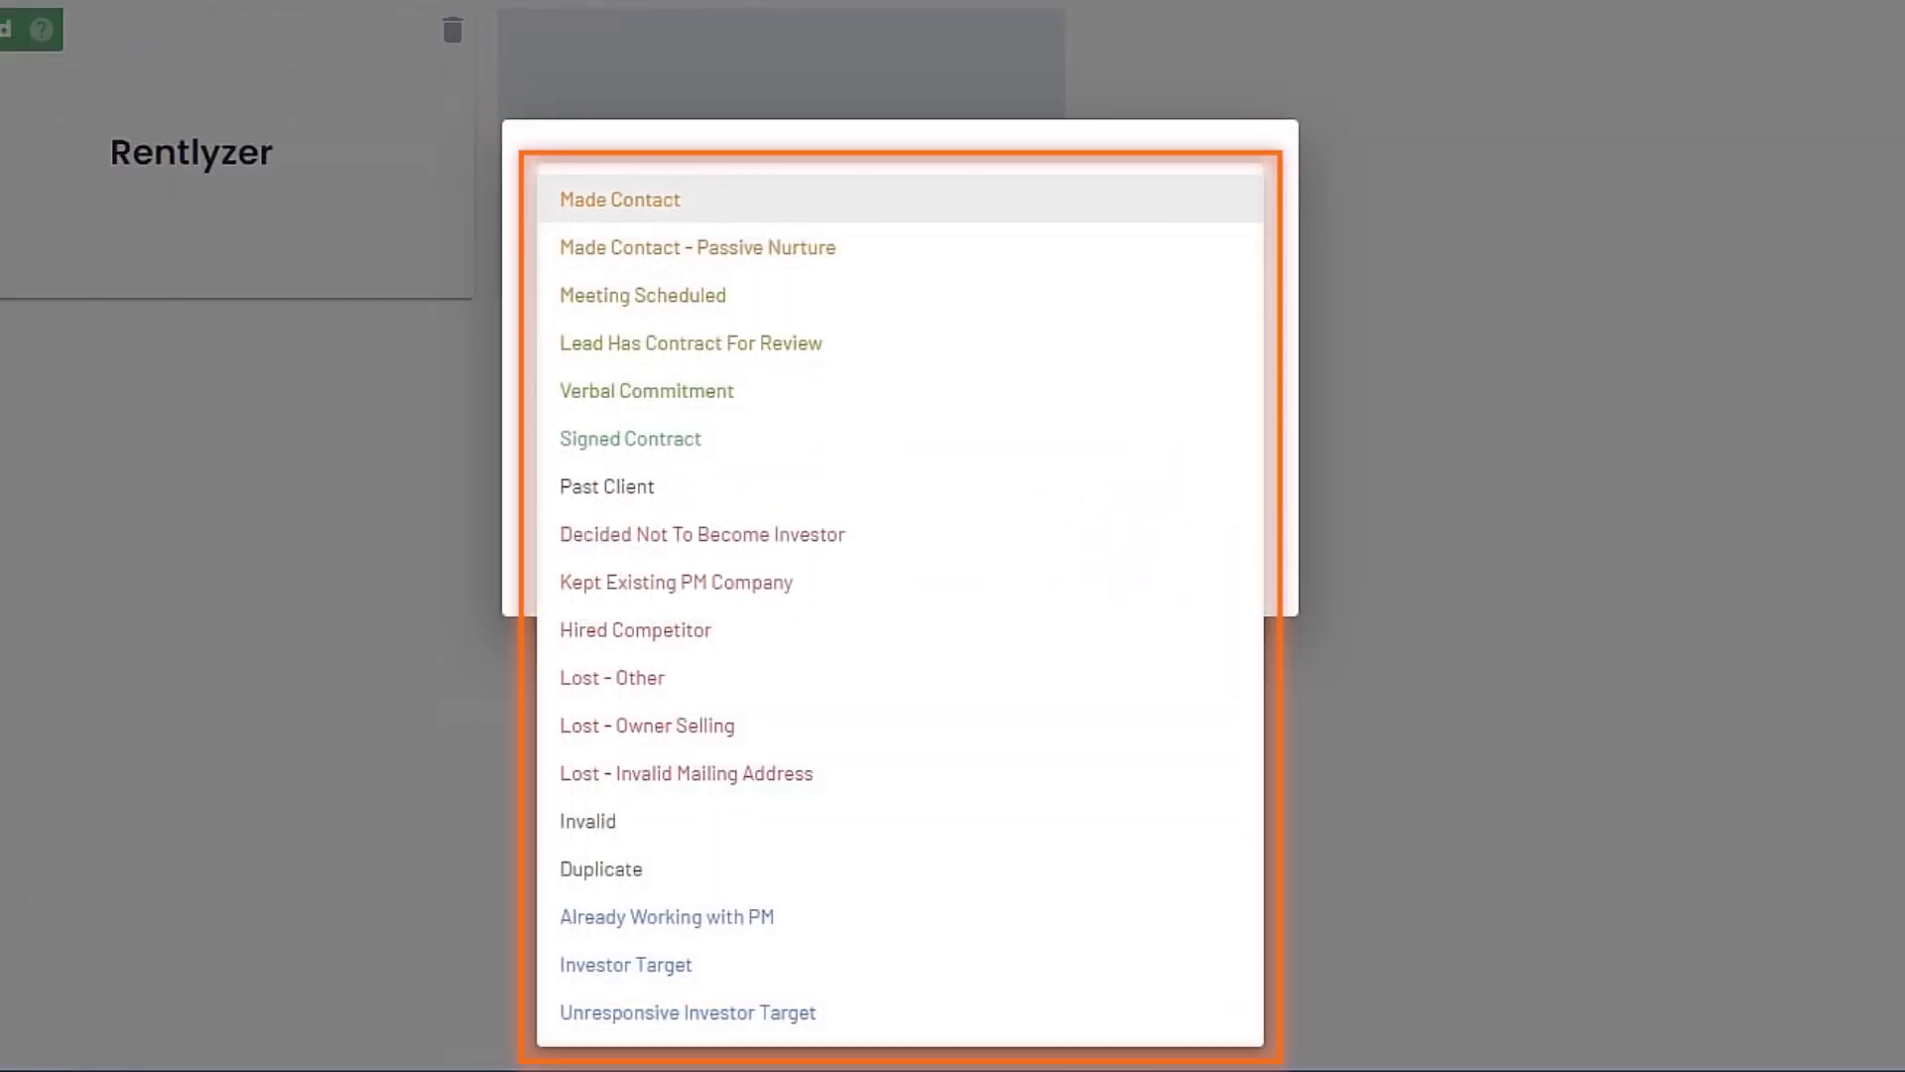
{"action": "left_click", "coordinate": [625, 963]}
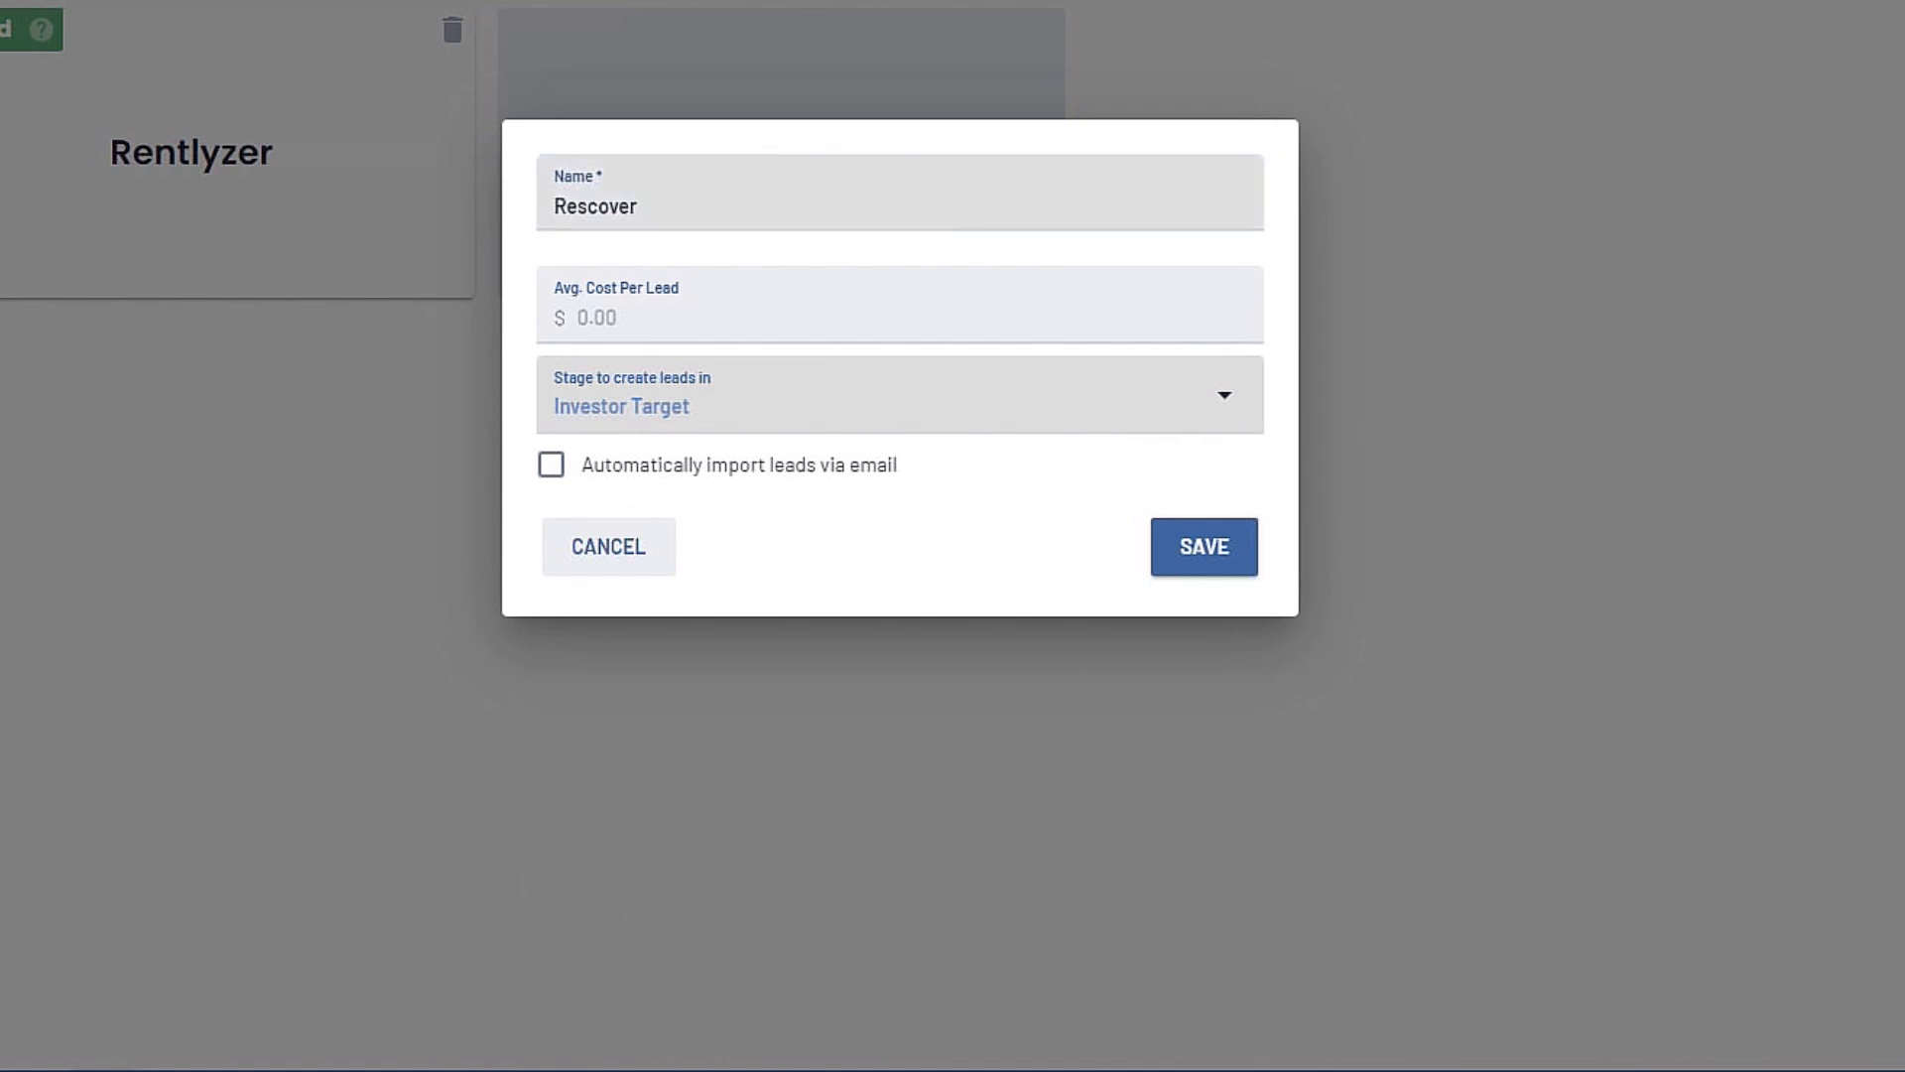
{"action": "left_click", "coordinate": [1204, 546]}
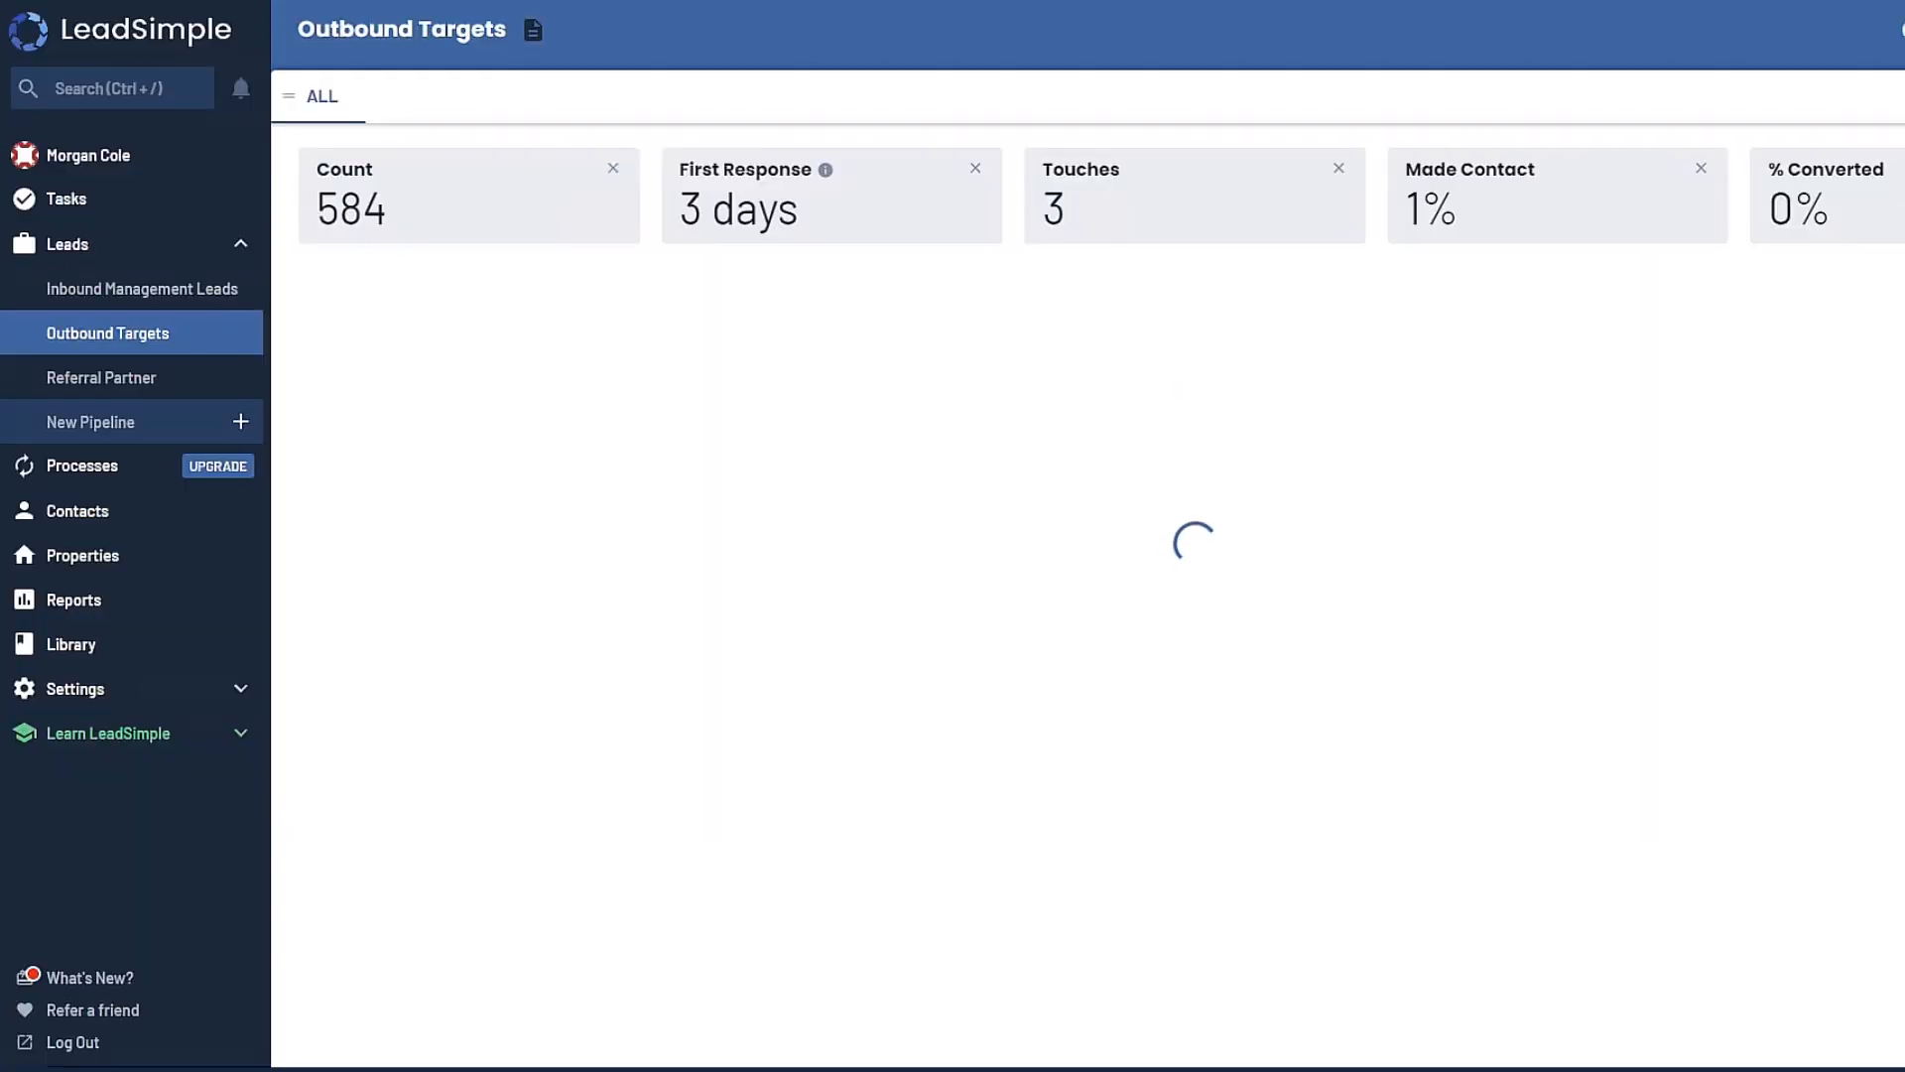
Open the Zapier integration in LeadSimple's account settings and copy the API key.
{"action": "left_click", "coordinate": [75, 688]}
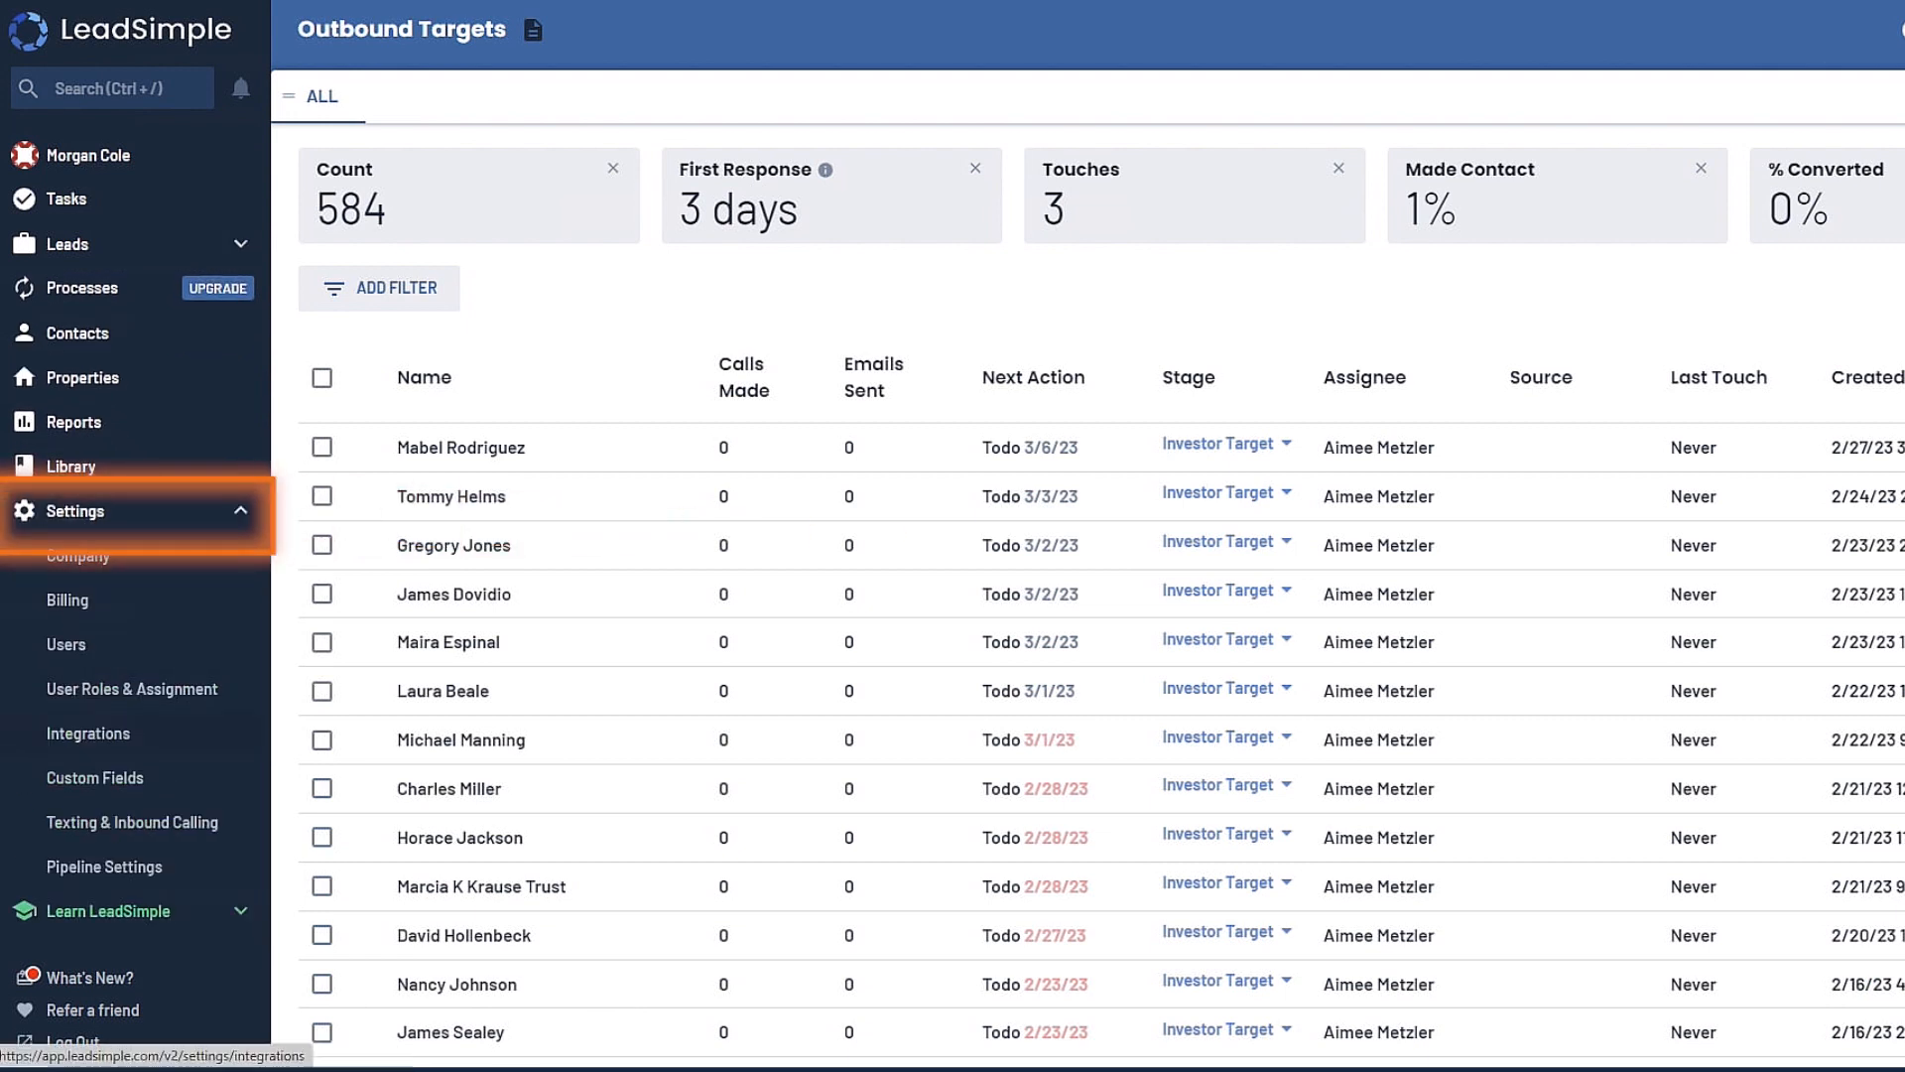
{"action": "left_click", "coordinate": [88, 733]}
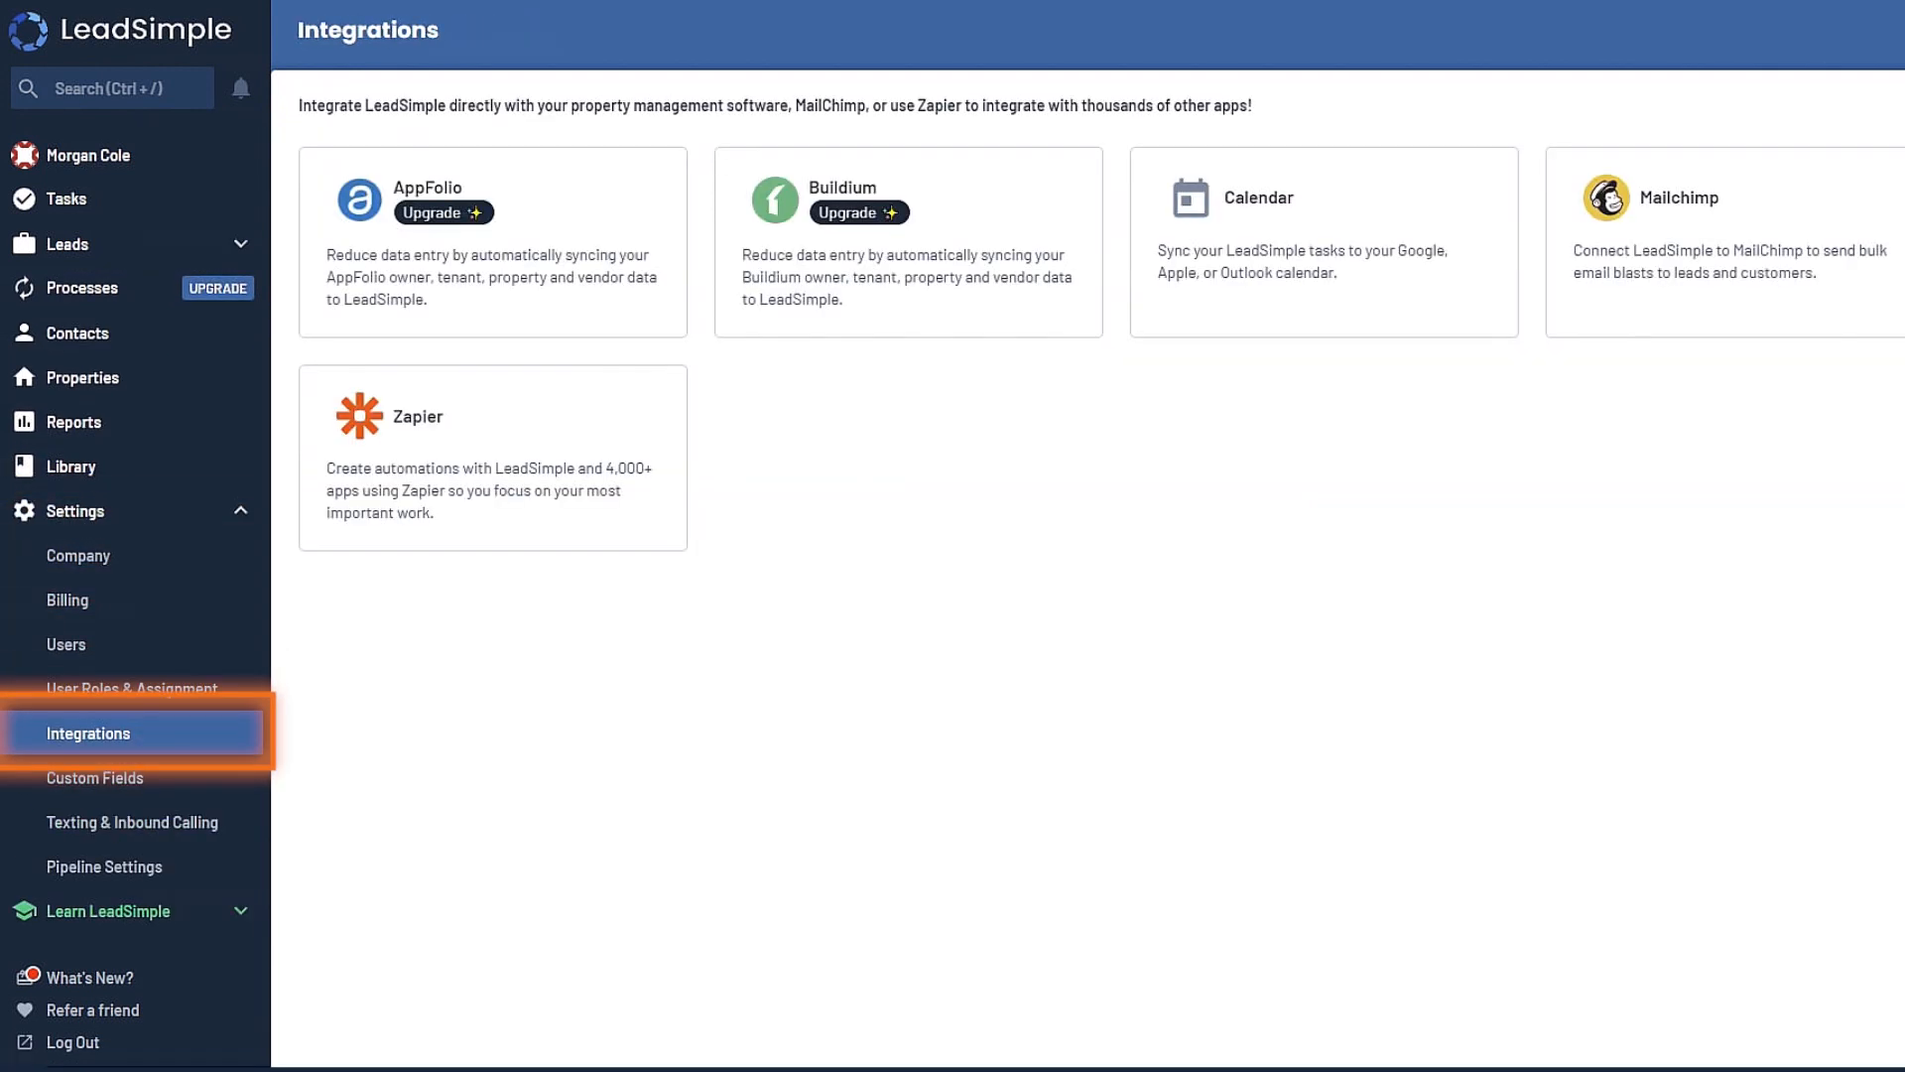
{"action": "left_click", "coordinate": [492, 457]}
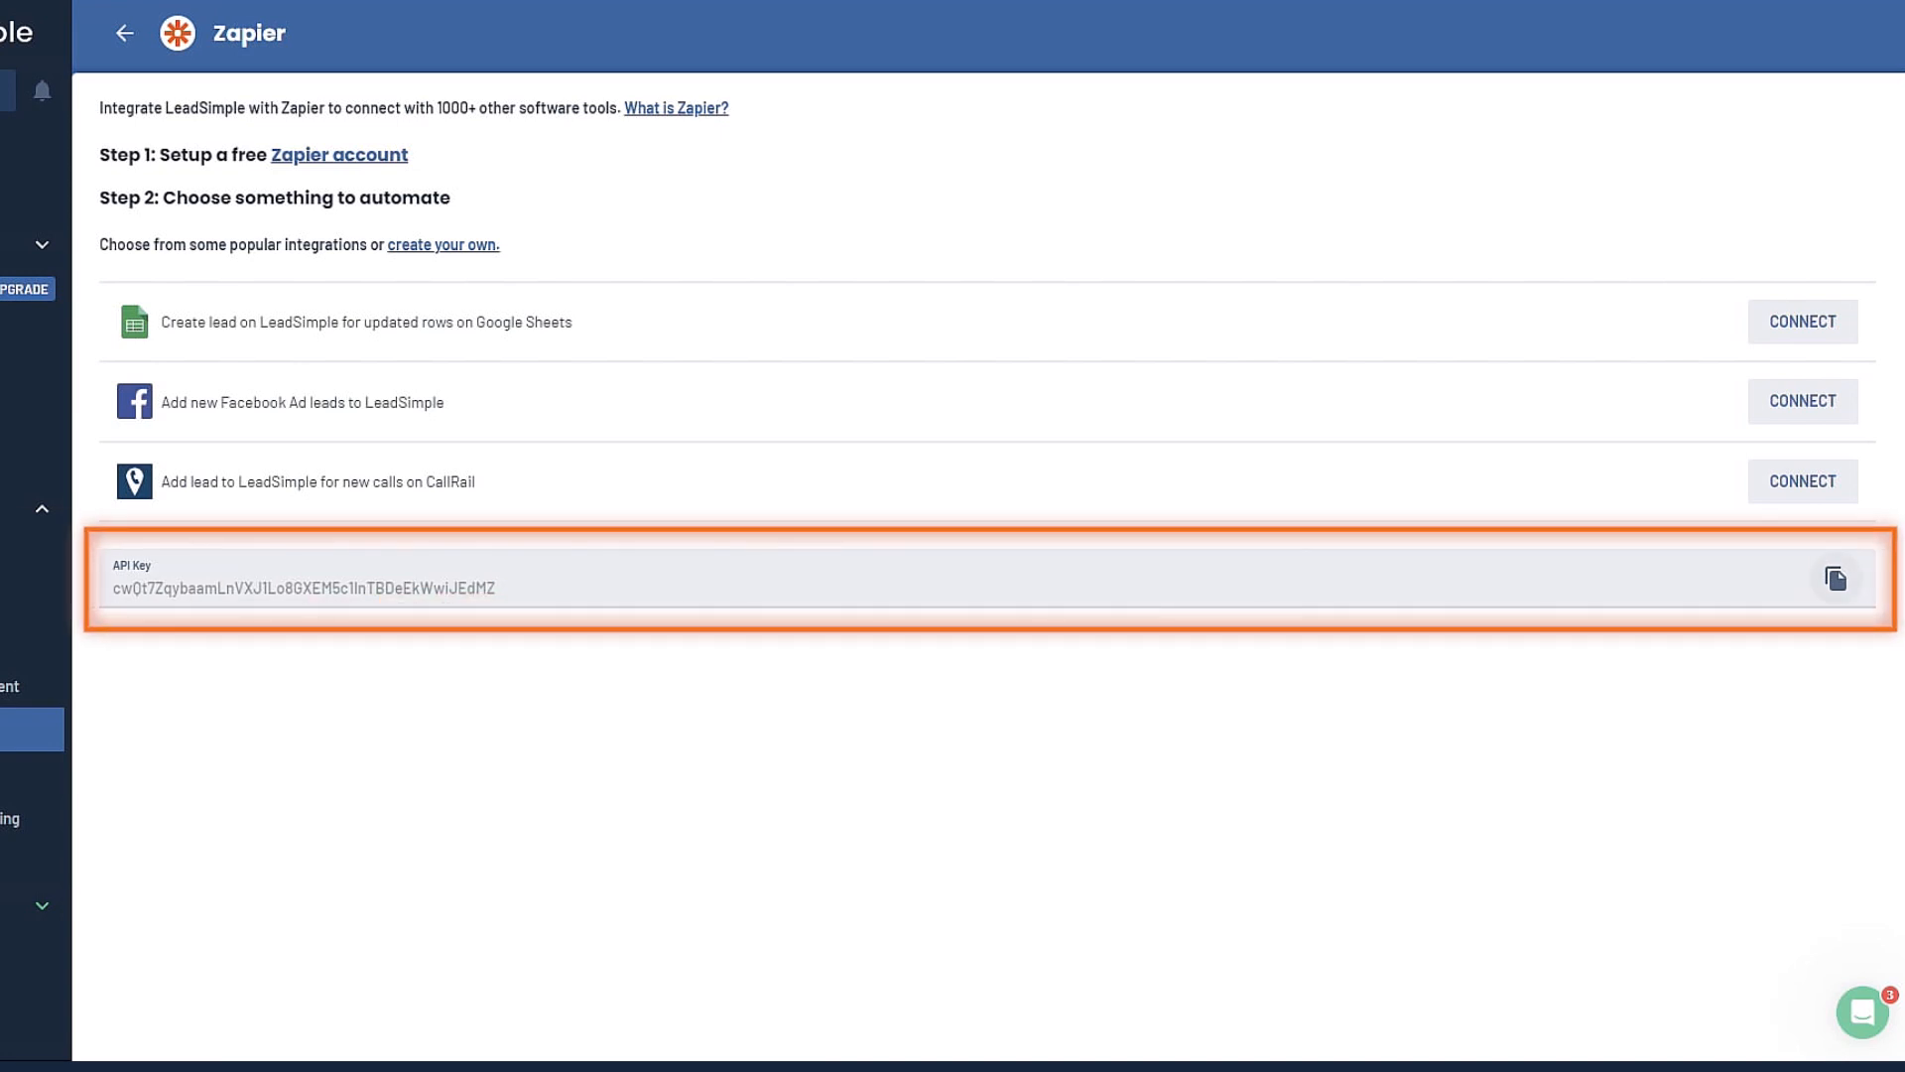
{"action": "left_click", "coordinate": [1836, 578]}
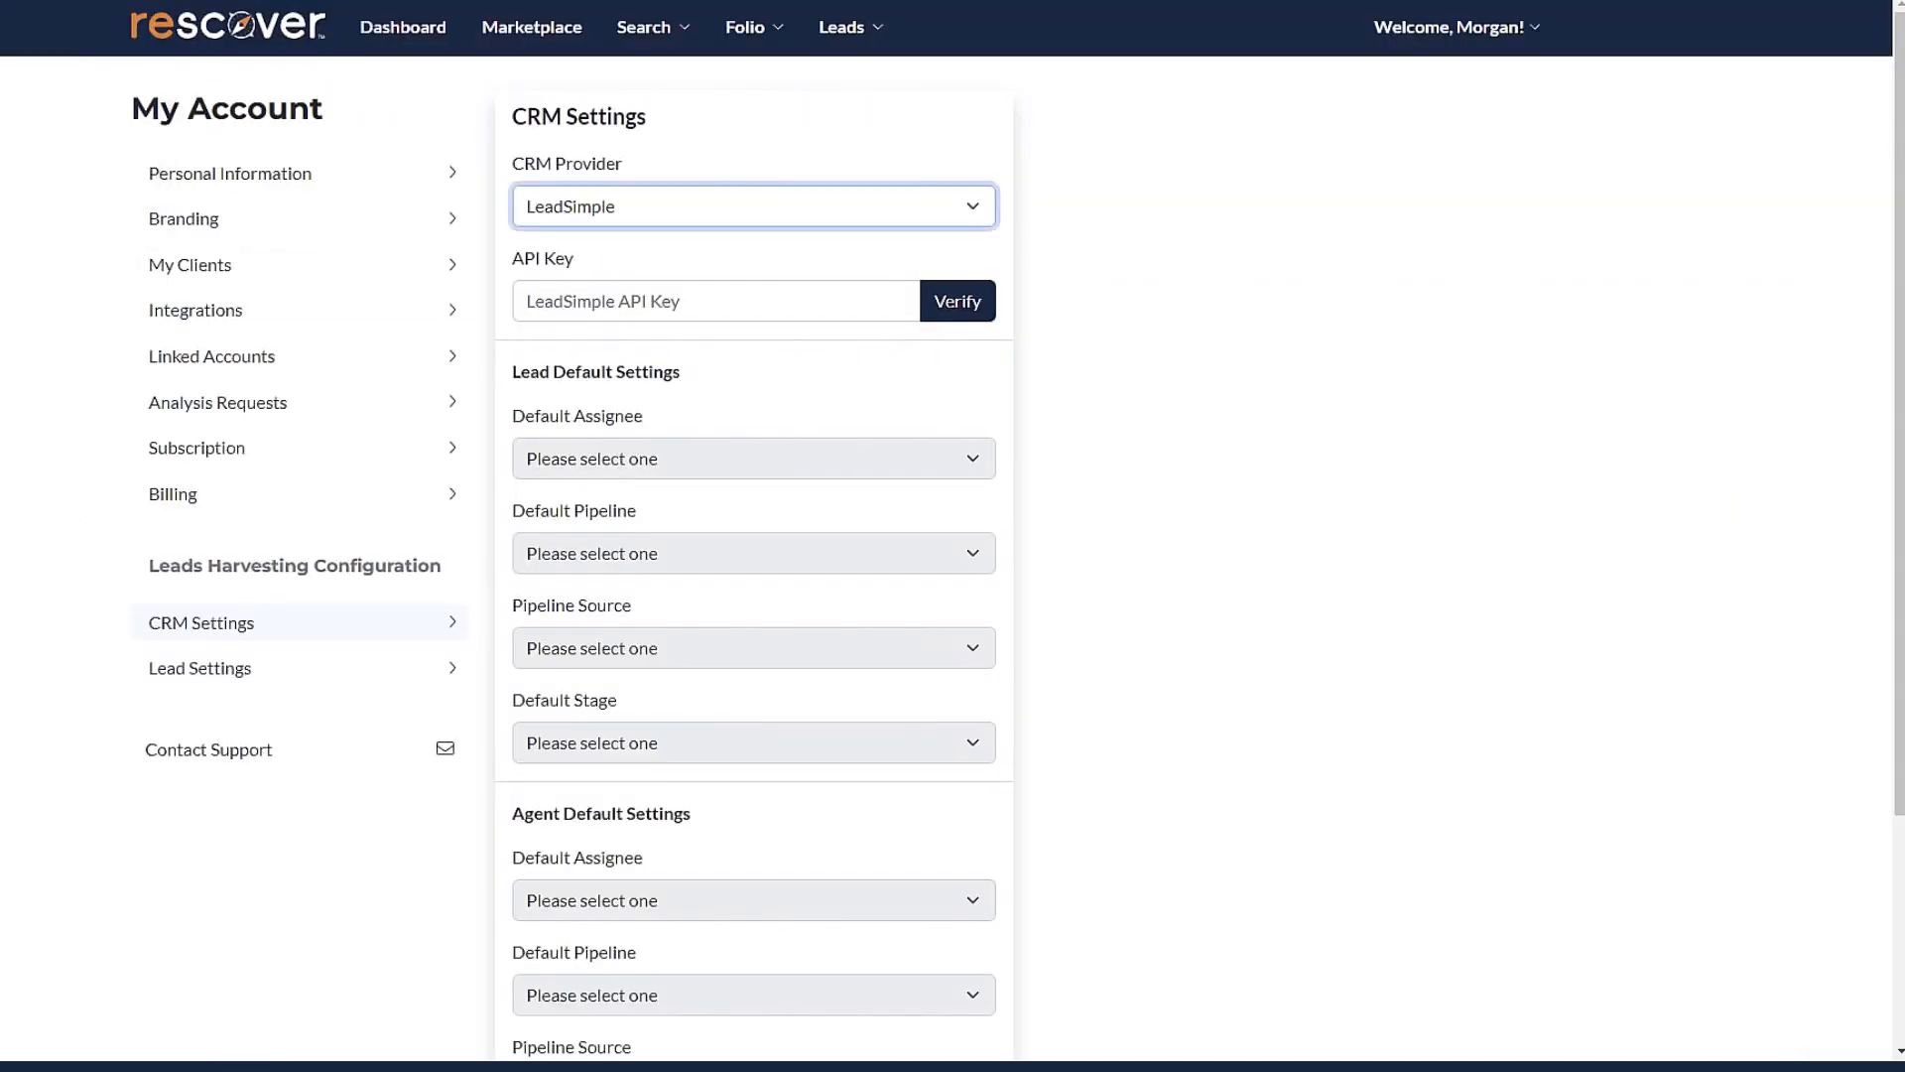
Back in Rescover, paste the LeadSimple API key into the CRM settings and verify it.
{"action": "left_click", "coordinate": [654, 302]}
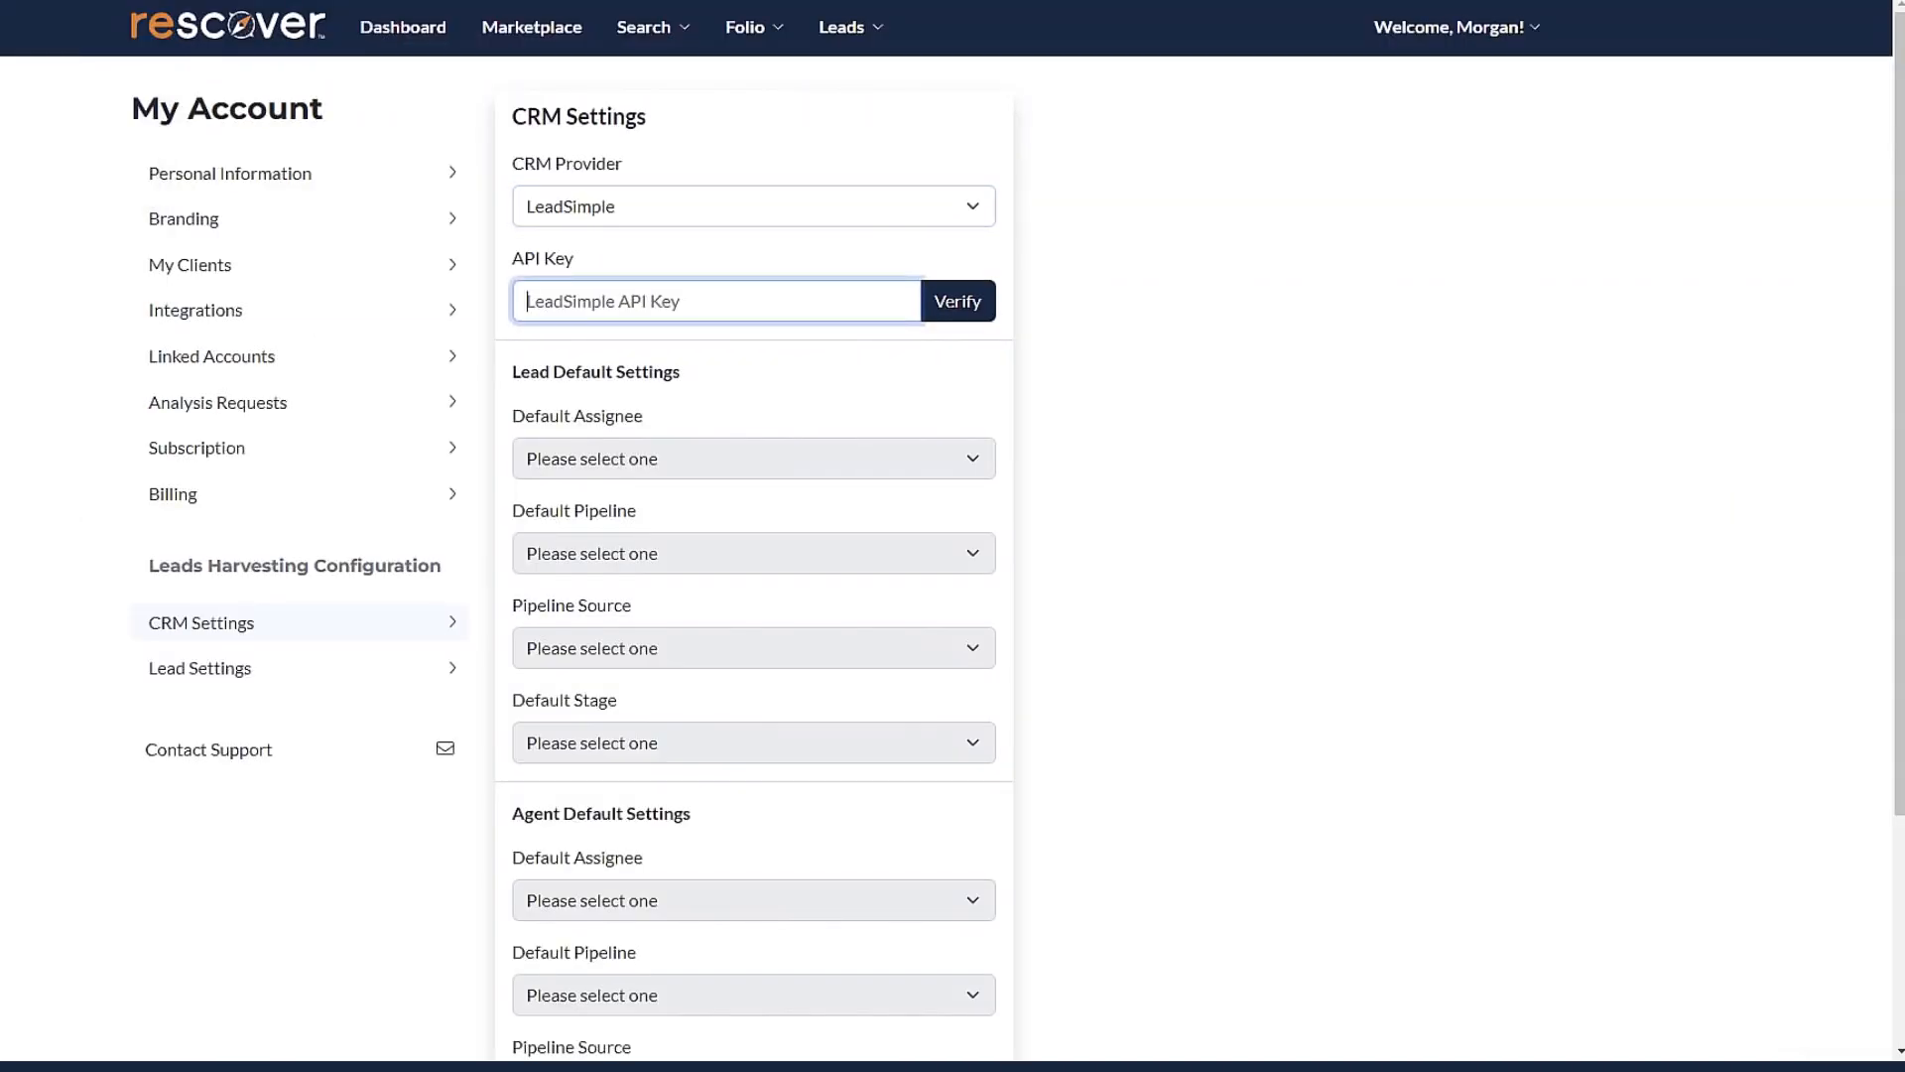
{"action": "right_click", "coordinate": [655, 304]}
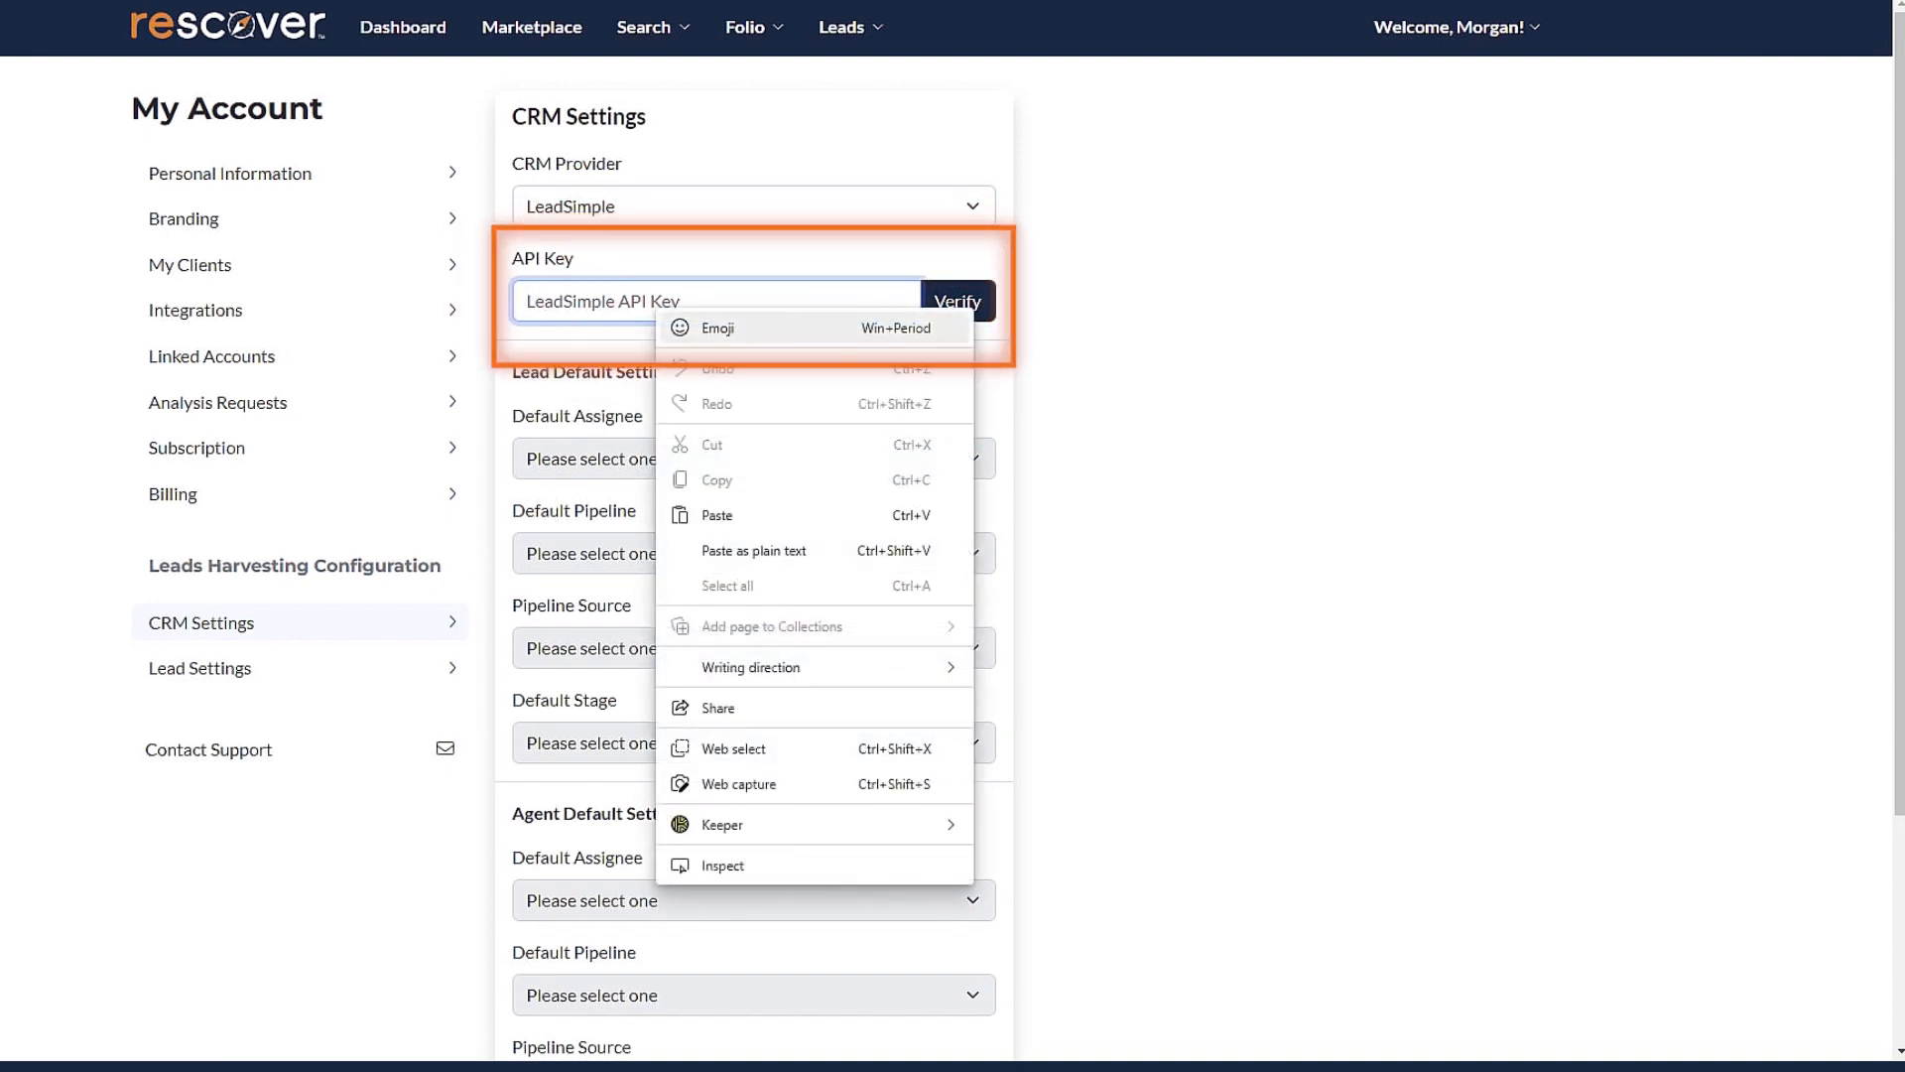
{"action": "left_click", "coordinate": [717, 515]}
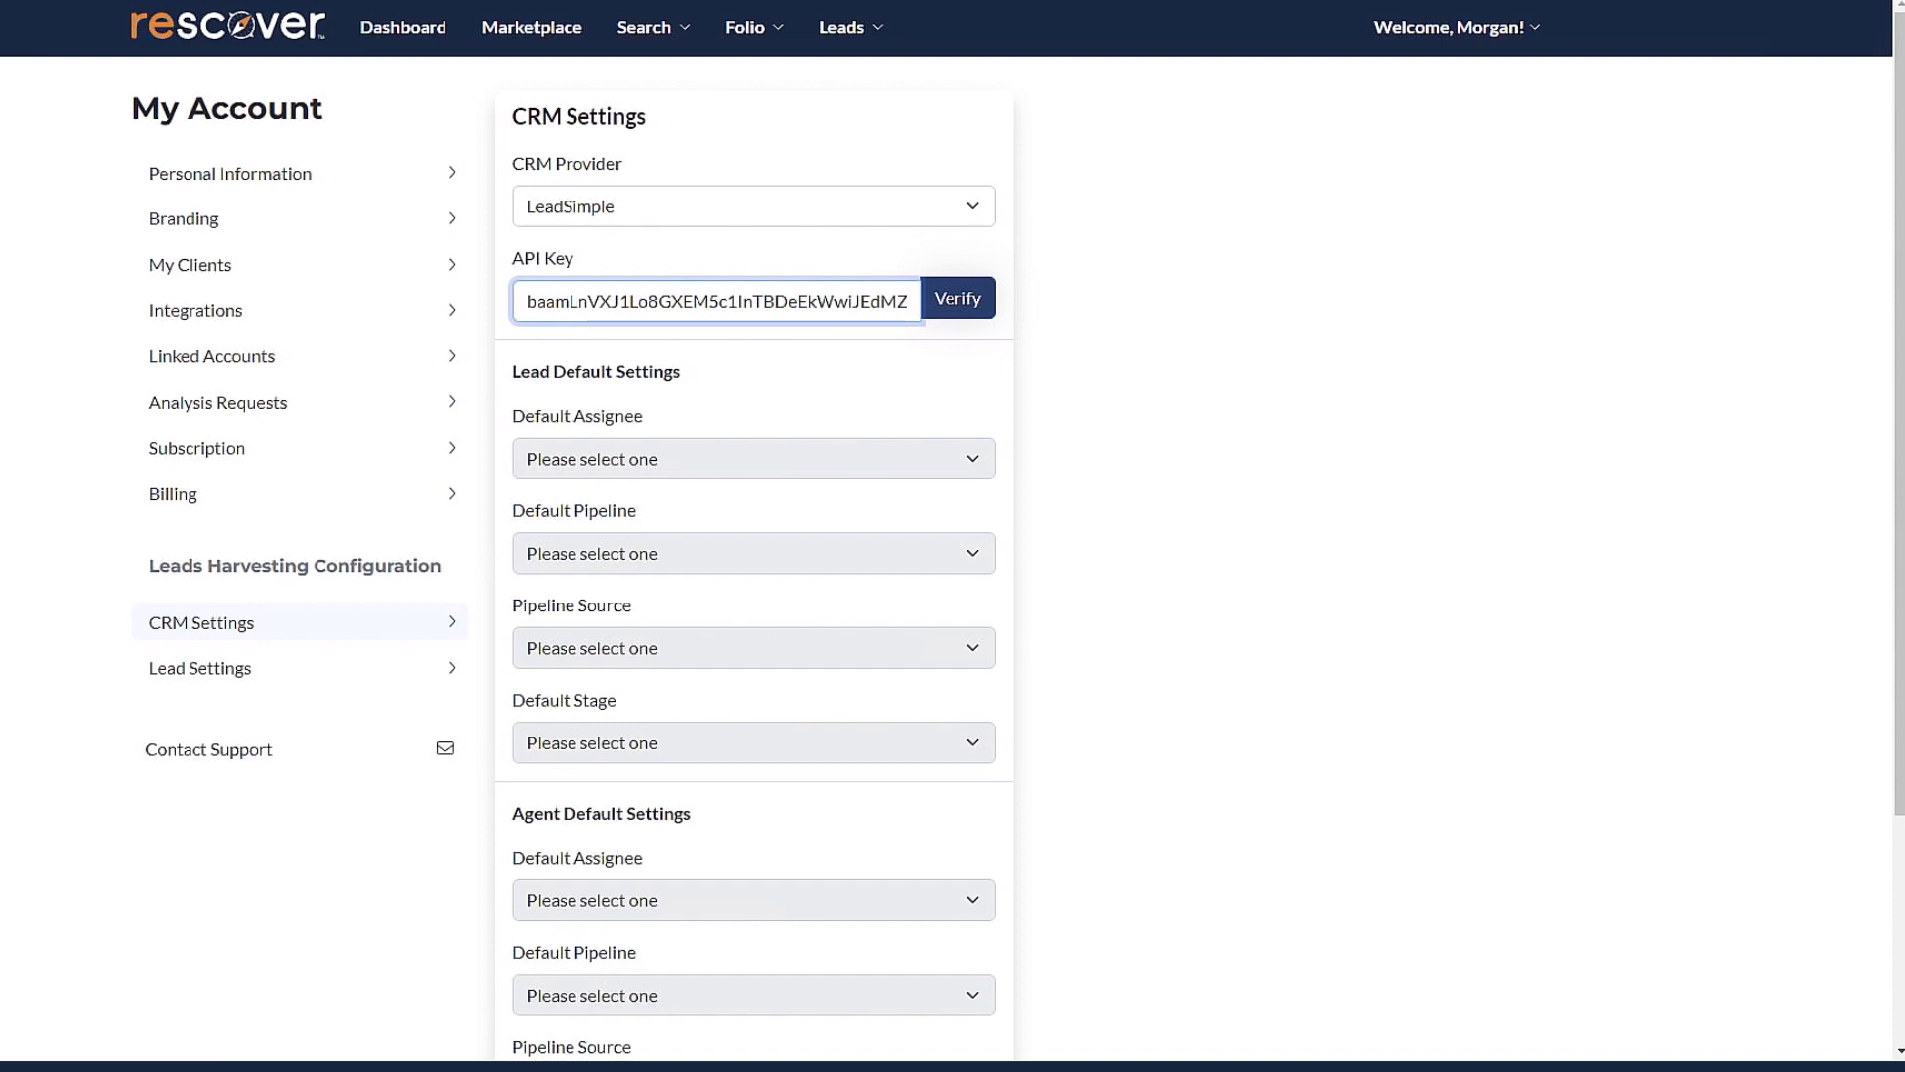
{"action": "left_click", "coordinate": [958, 298]}
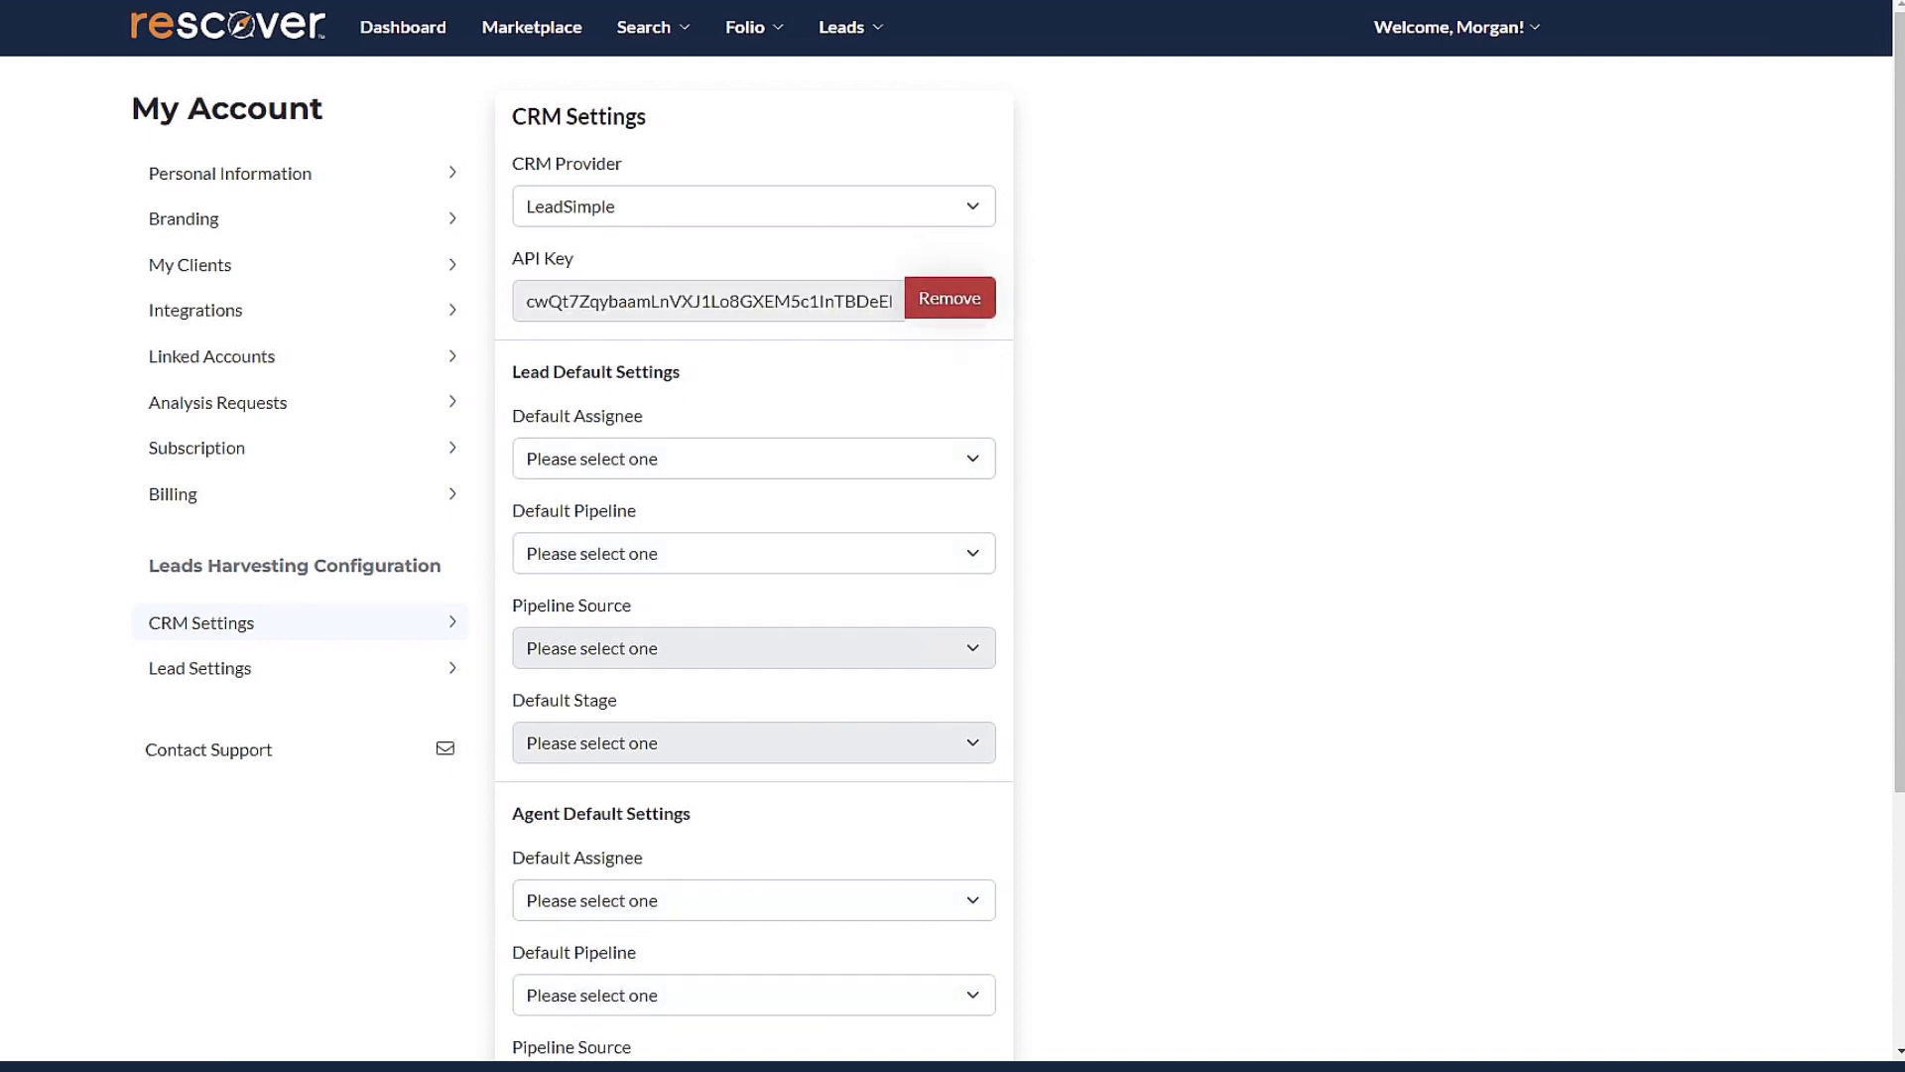
In the Lead Default Settings, select the second listed team member as default assignee and Outbound Targets as default pipeline.
{"action": "scroll", "coordinate": [754, 555], "scroll_direction": "down", "scroll_amount": 4}
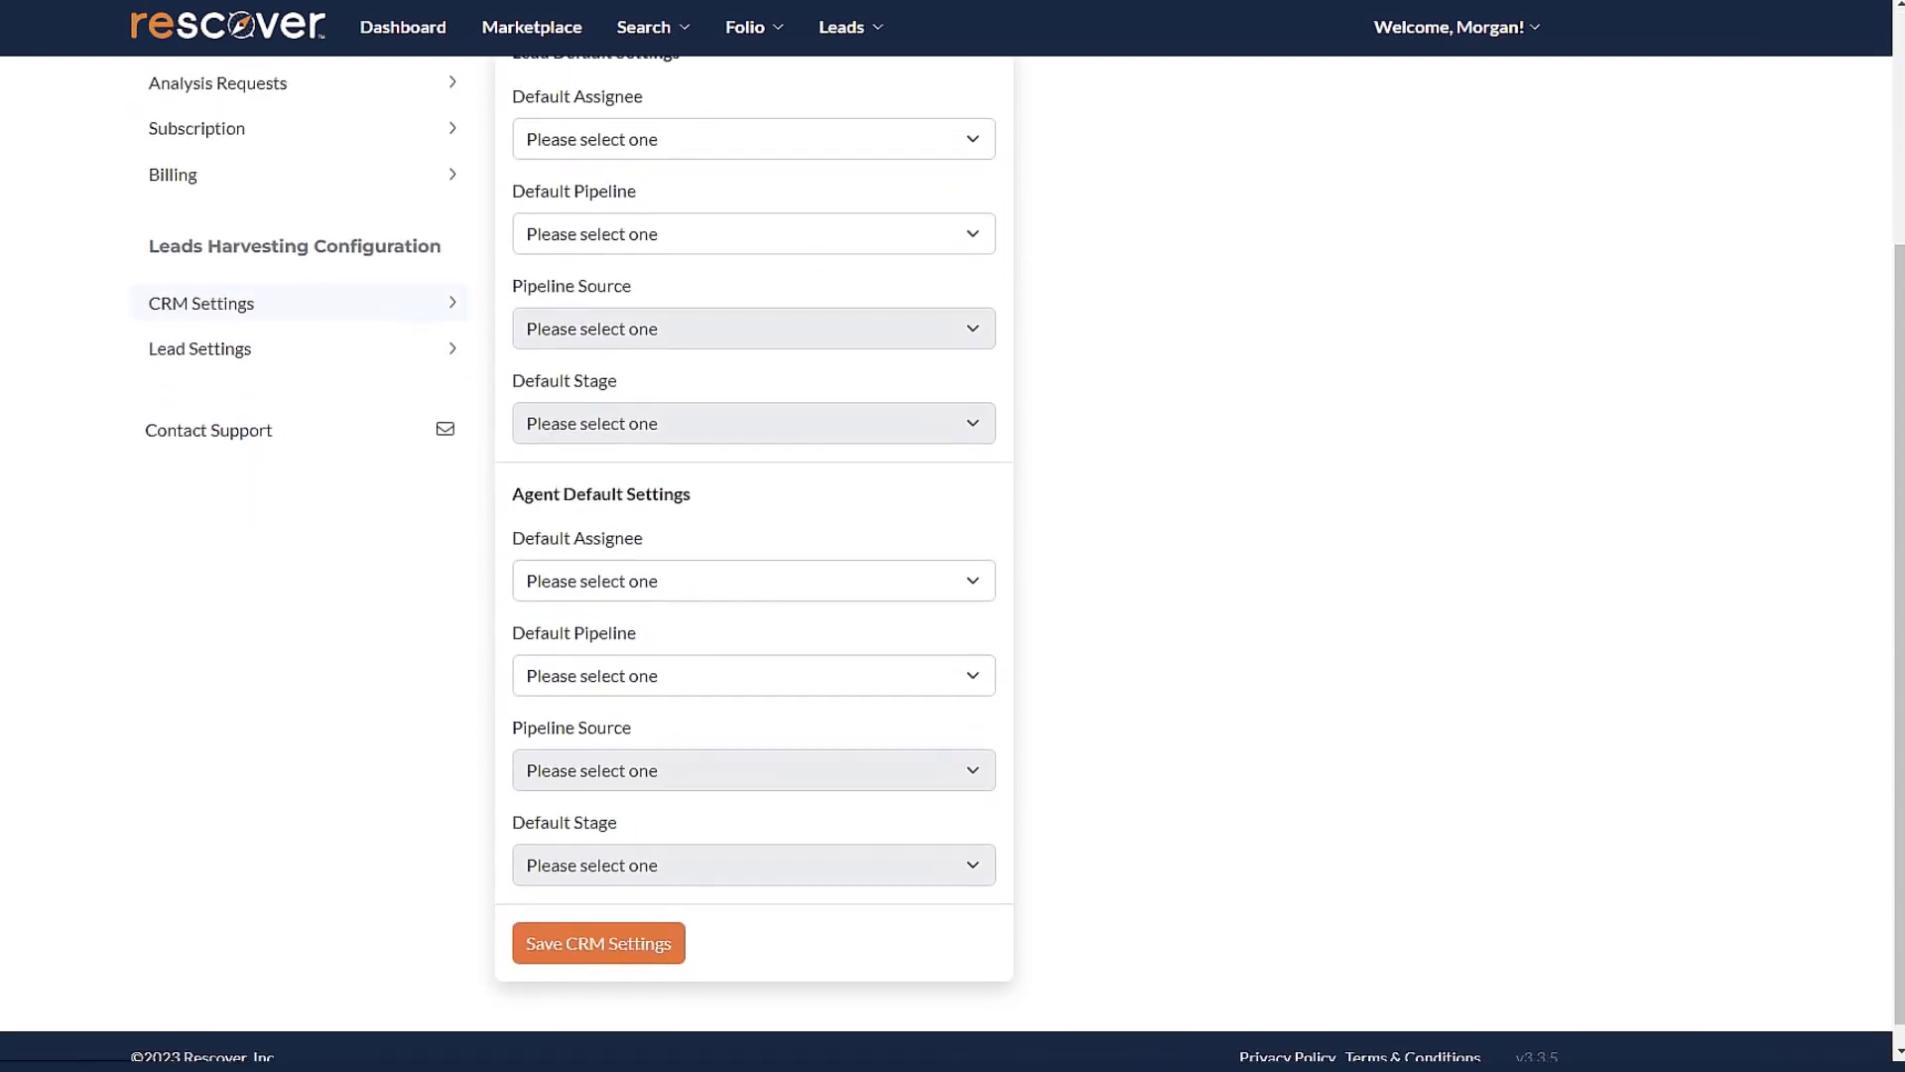
{"action": "scroll", "coordinate": [754, 555], "scroll_direction": "up", "scroll_amount": 2}
{"action": "left_click", "coordinate": [893, 299]}
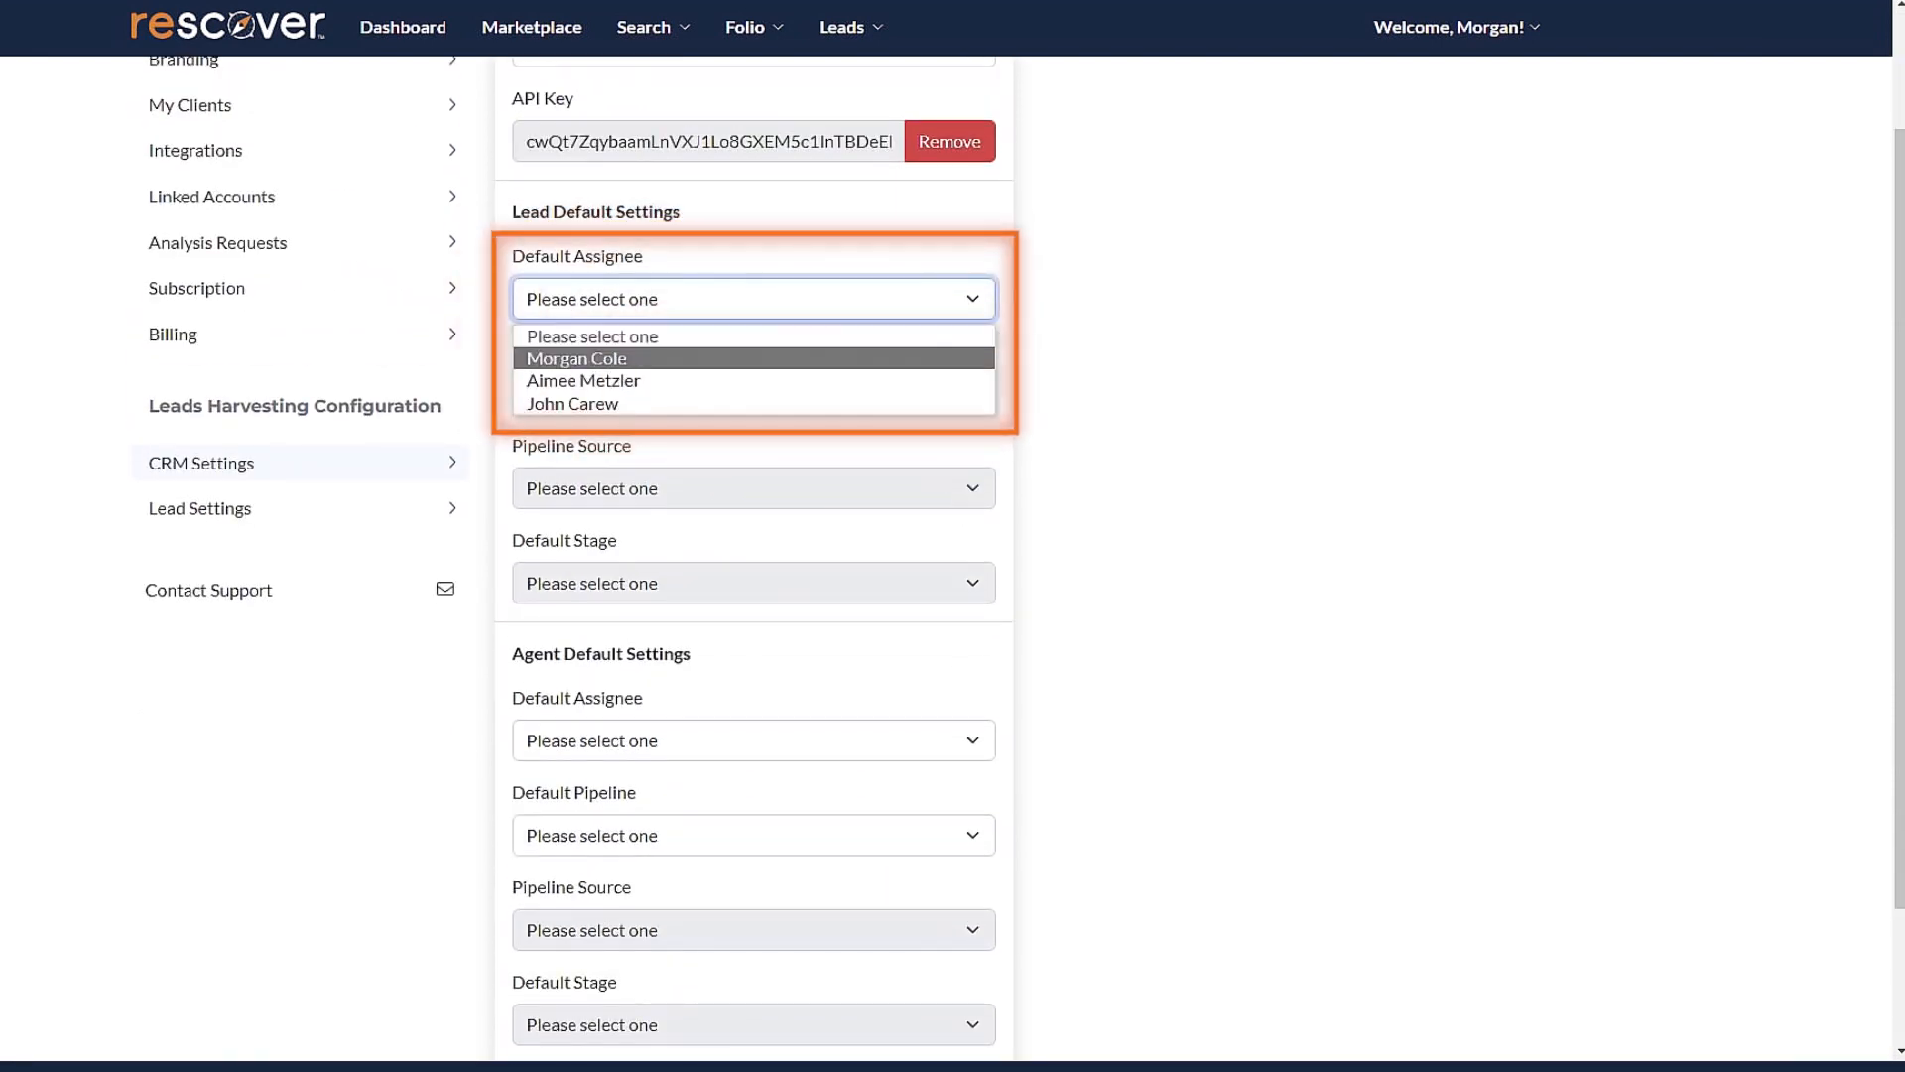
{"action": "left_click", "coordinate": [754, 381]}
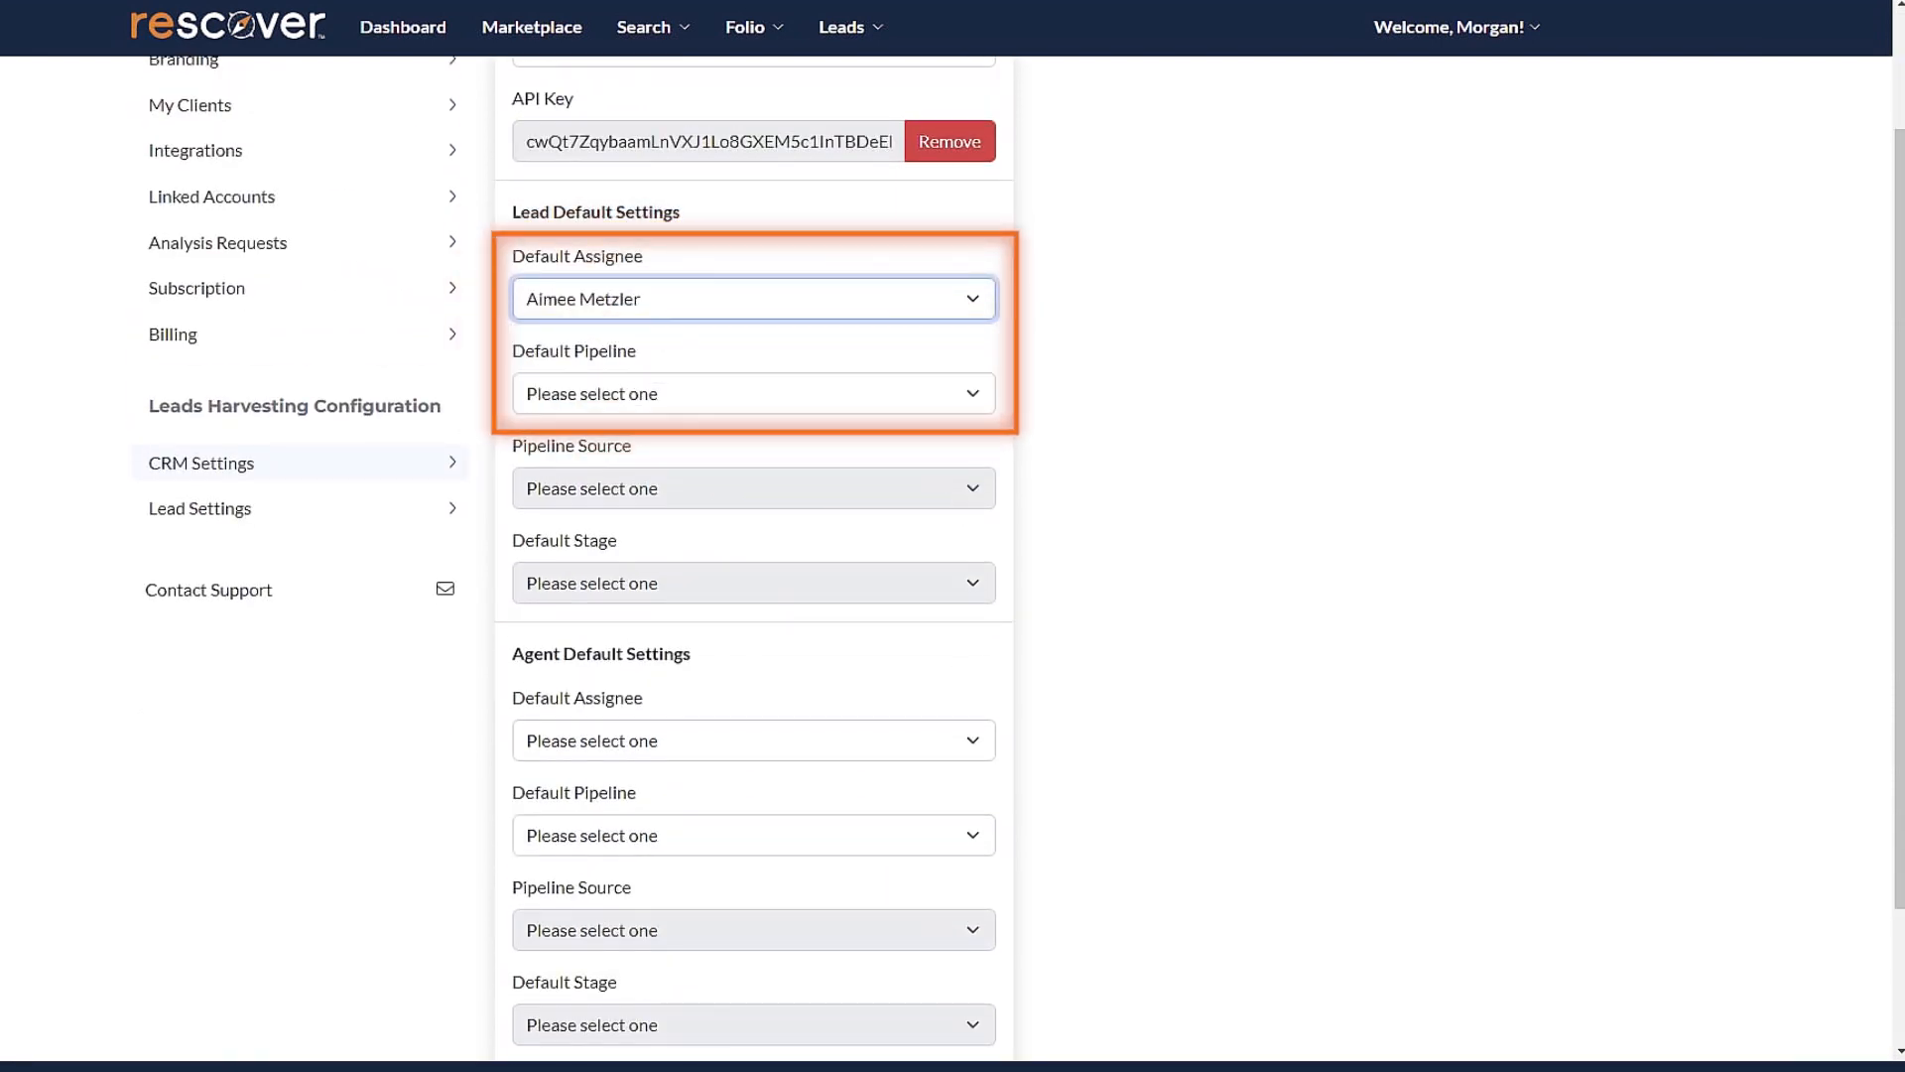
{"action": "scroll", "coordinate": [754, 556], "scroll_direction": "up", "scroll_amount": 2}
{"action": "scroll", "coordinate": [755, 556], "scroll_direction": "down", "scroll_amount": 2}
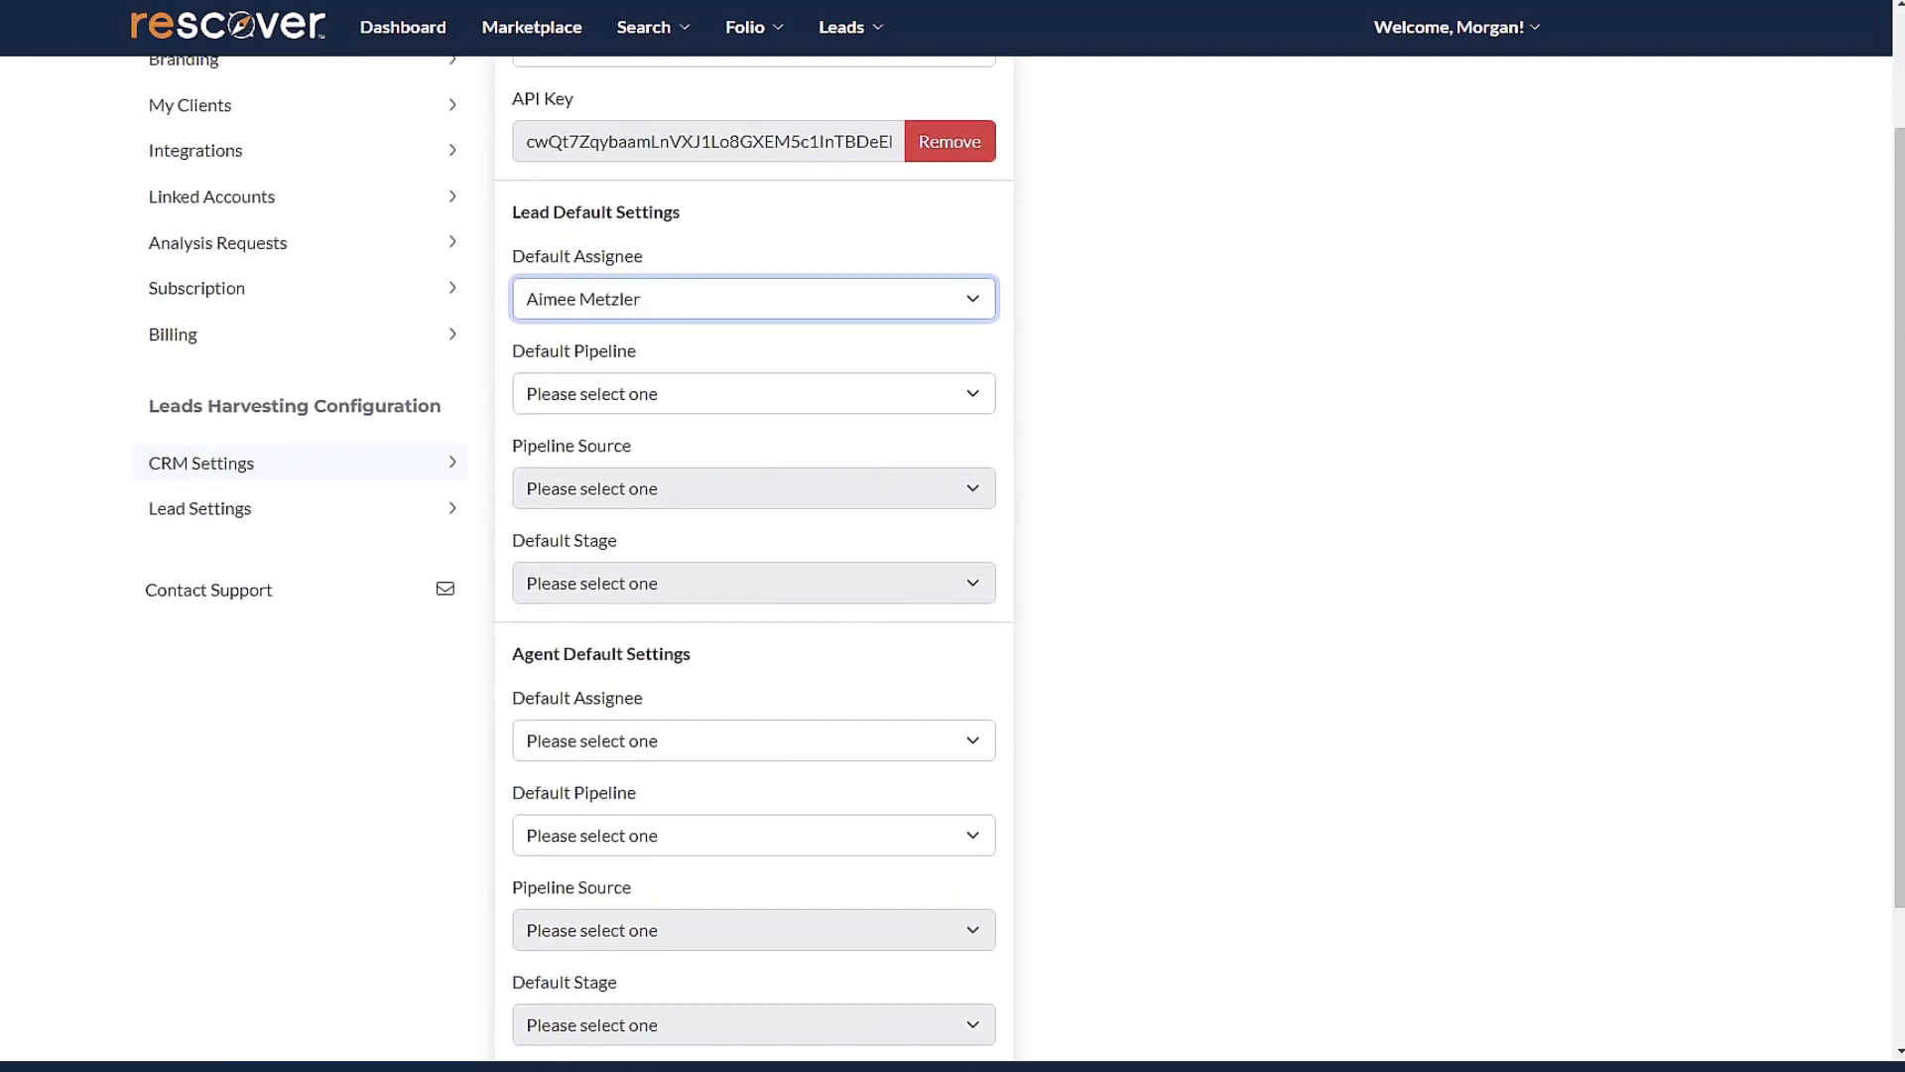
{"action": "left_click", "coordinate": [754, 394]}
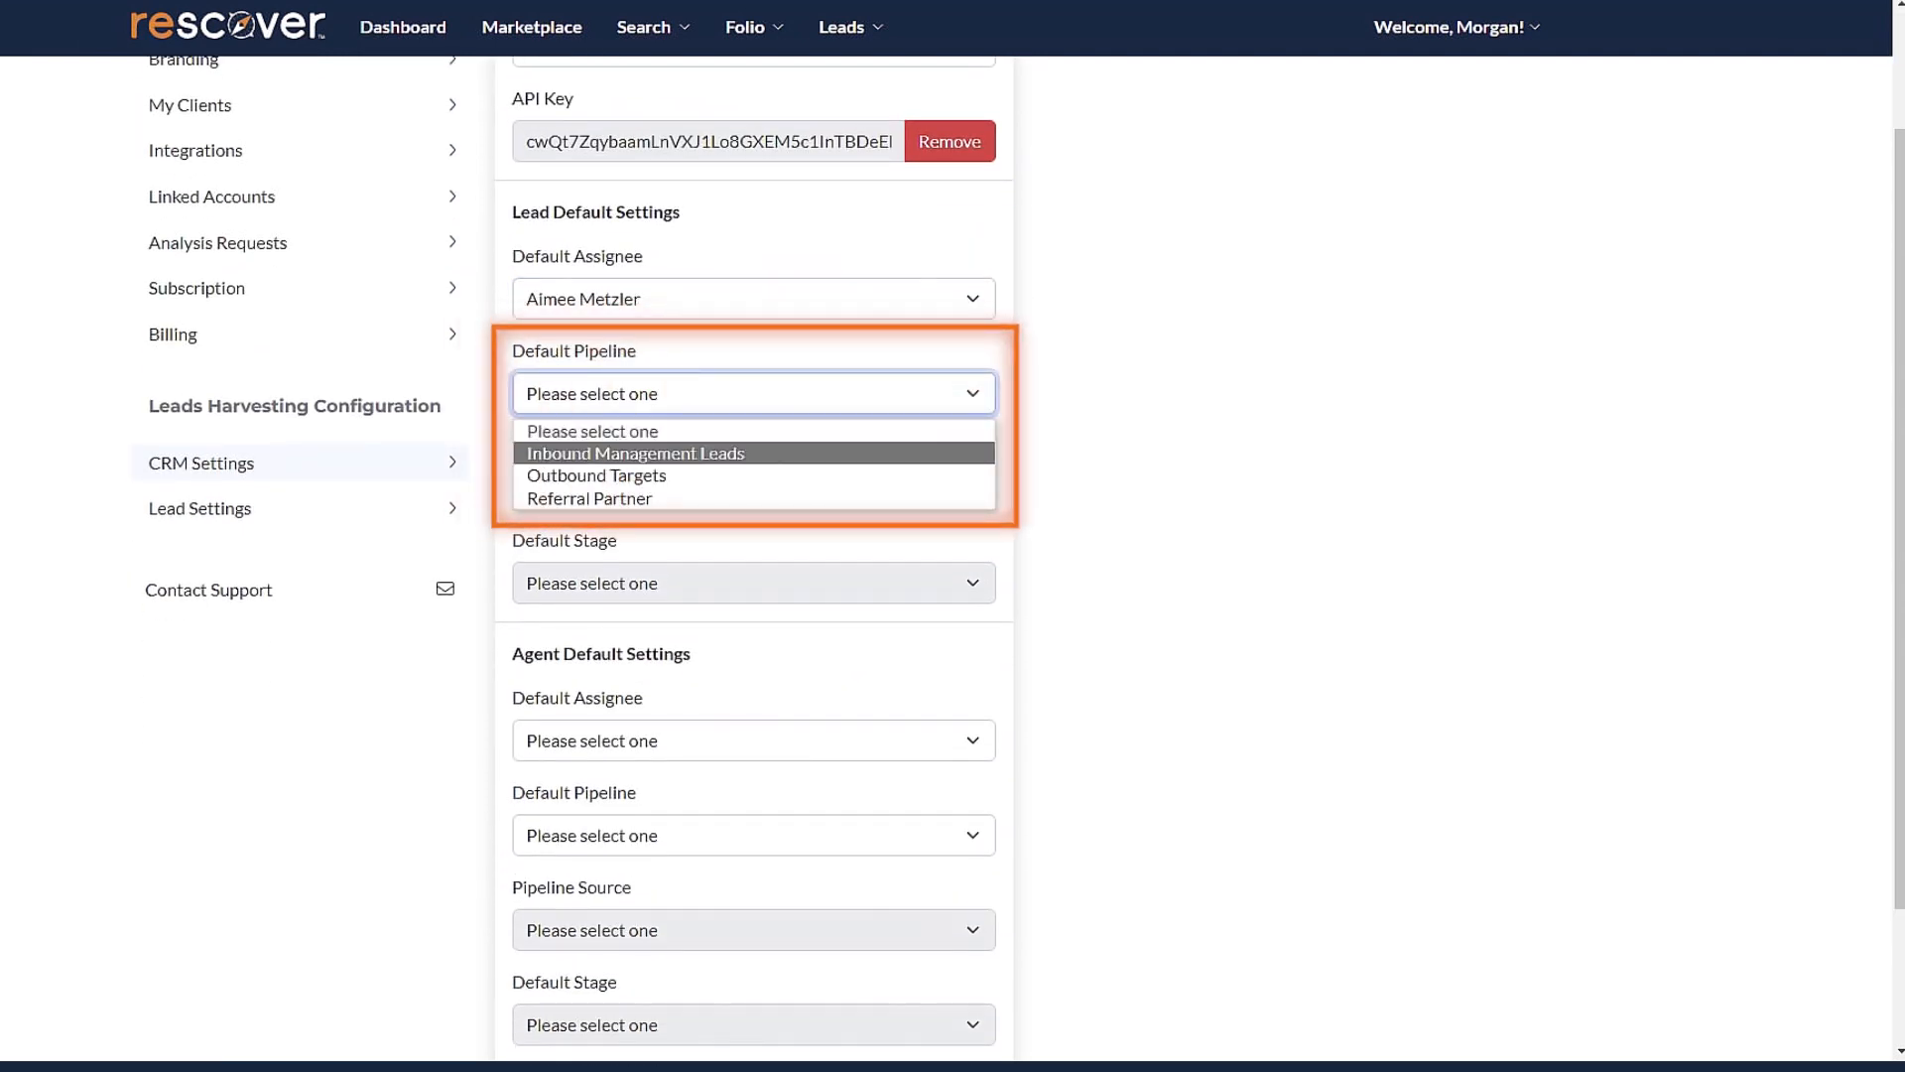
{"action": "left_click", "coordinate": [596, 475]}
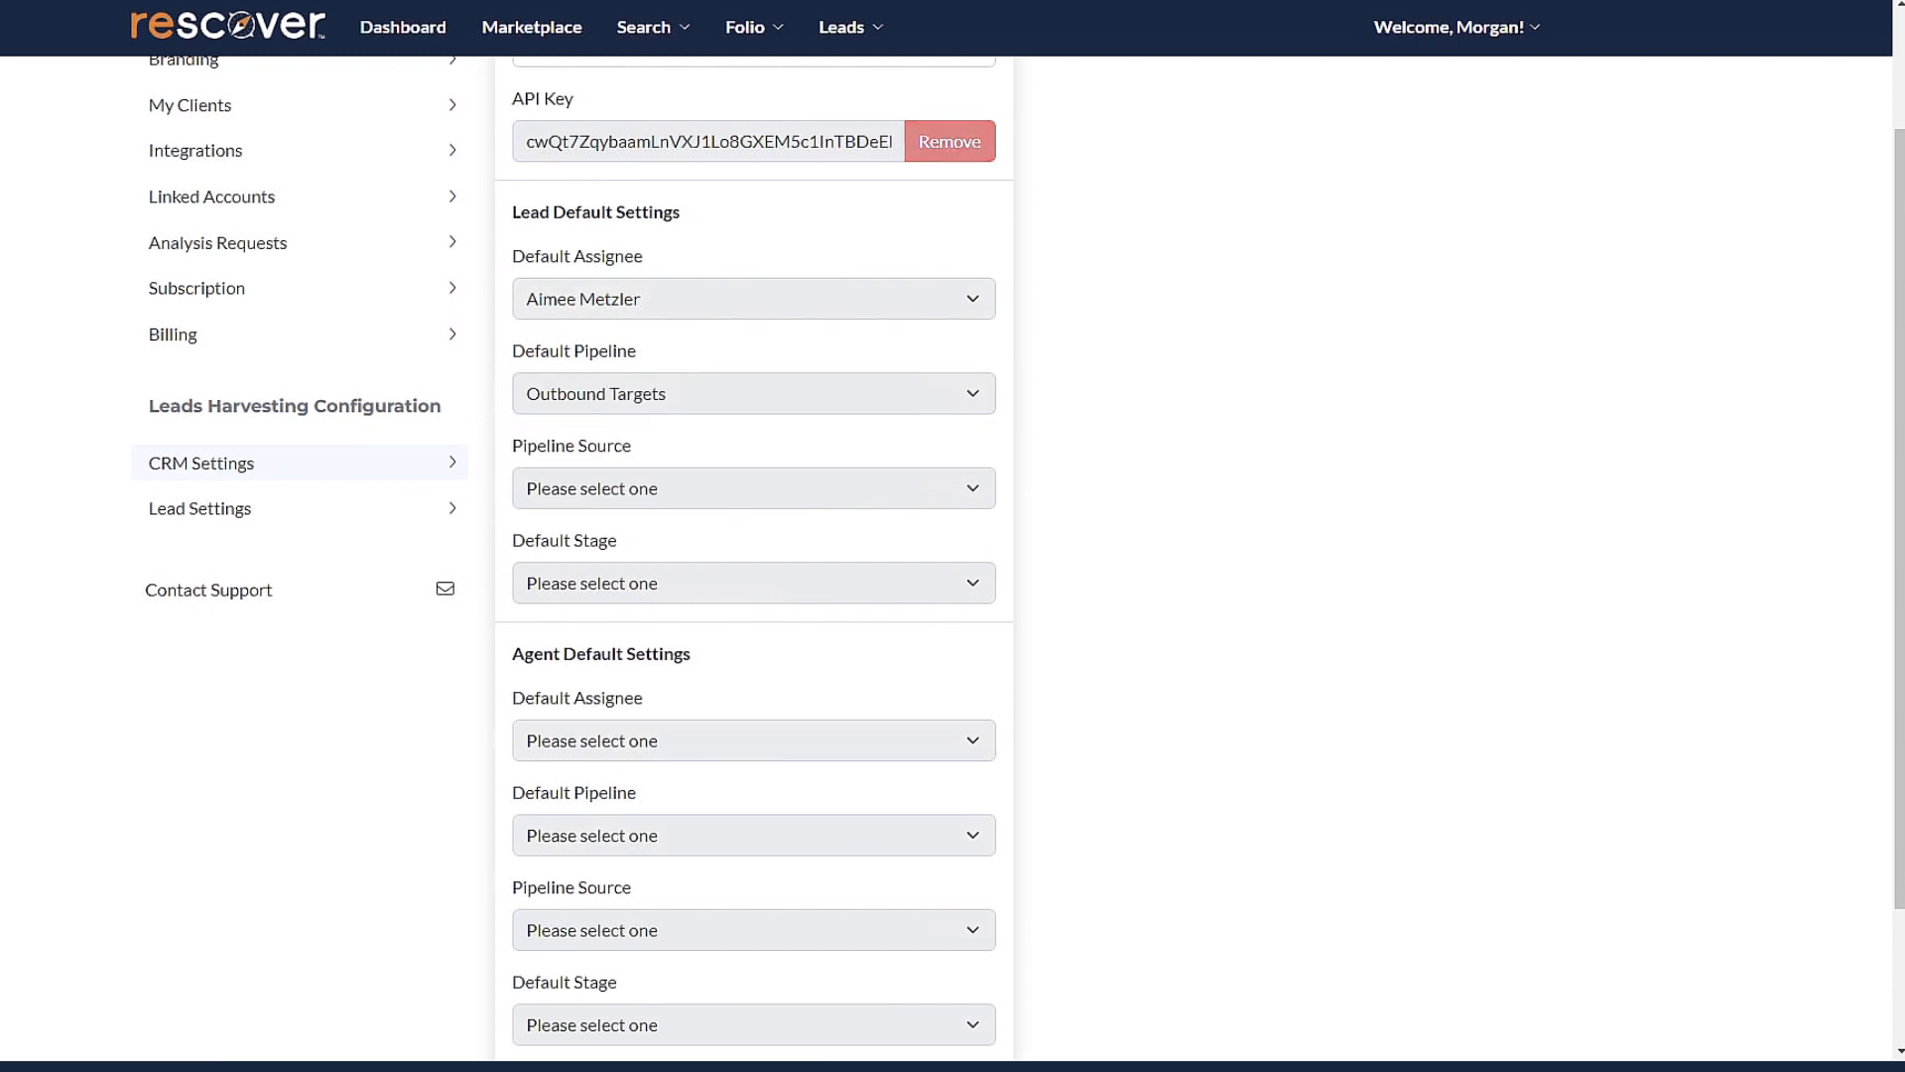
In the Lead Default Settings, set the pipeline source to Rescover and the default stage to Investor Target.
{"action": "scroll", "coordinate": [754, 556], "scroll_direction": "up", "scroll_amount": 1}
{"action": "scroll", "coordinate": [754, 556], "scroll_direction": "down", "scroll_amount": 2}
{"action": "left_click", "coordinate": [754, 328]}
{"action": "left_click", "coordinate": [754, 409]}
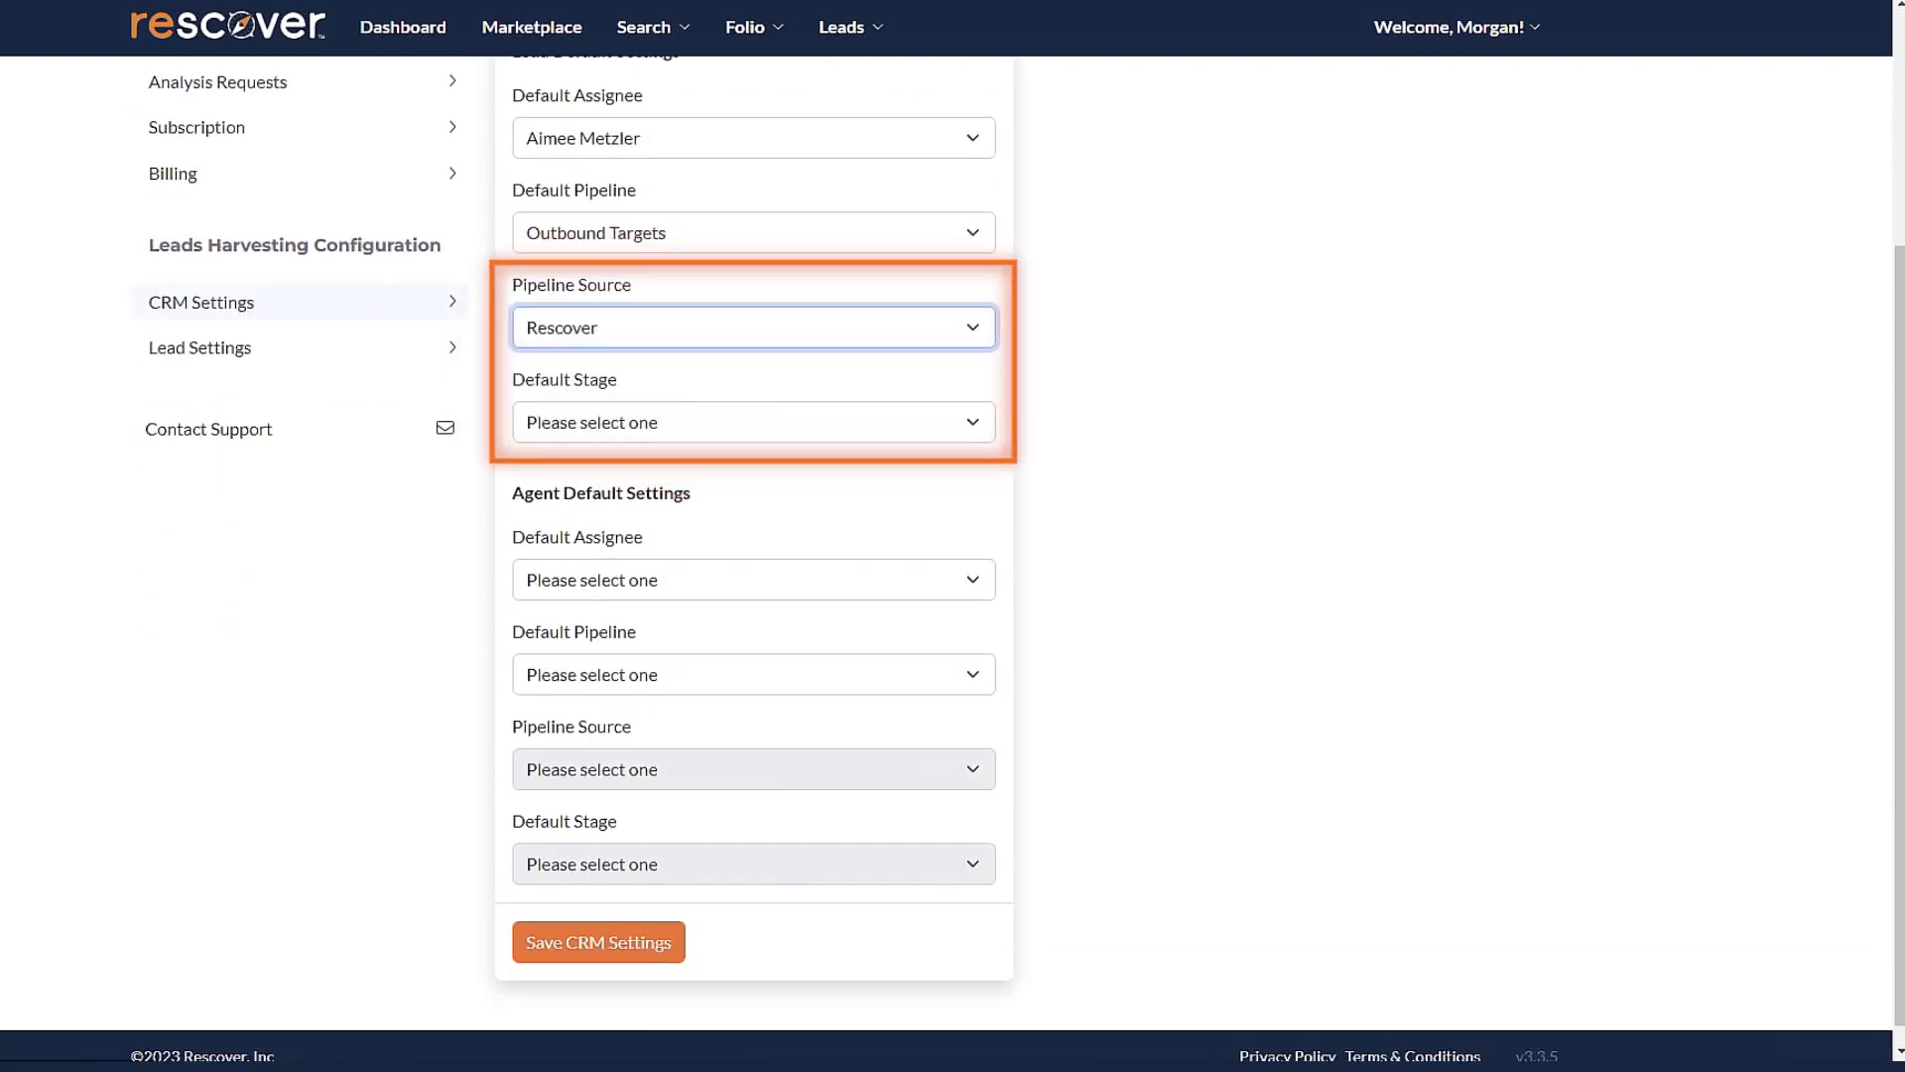
{"action": "left_click", "coordinate": [755, 421]}
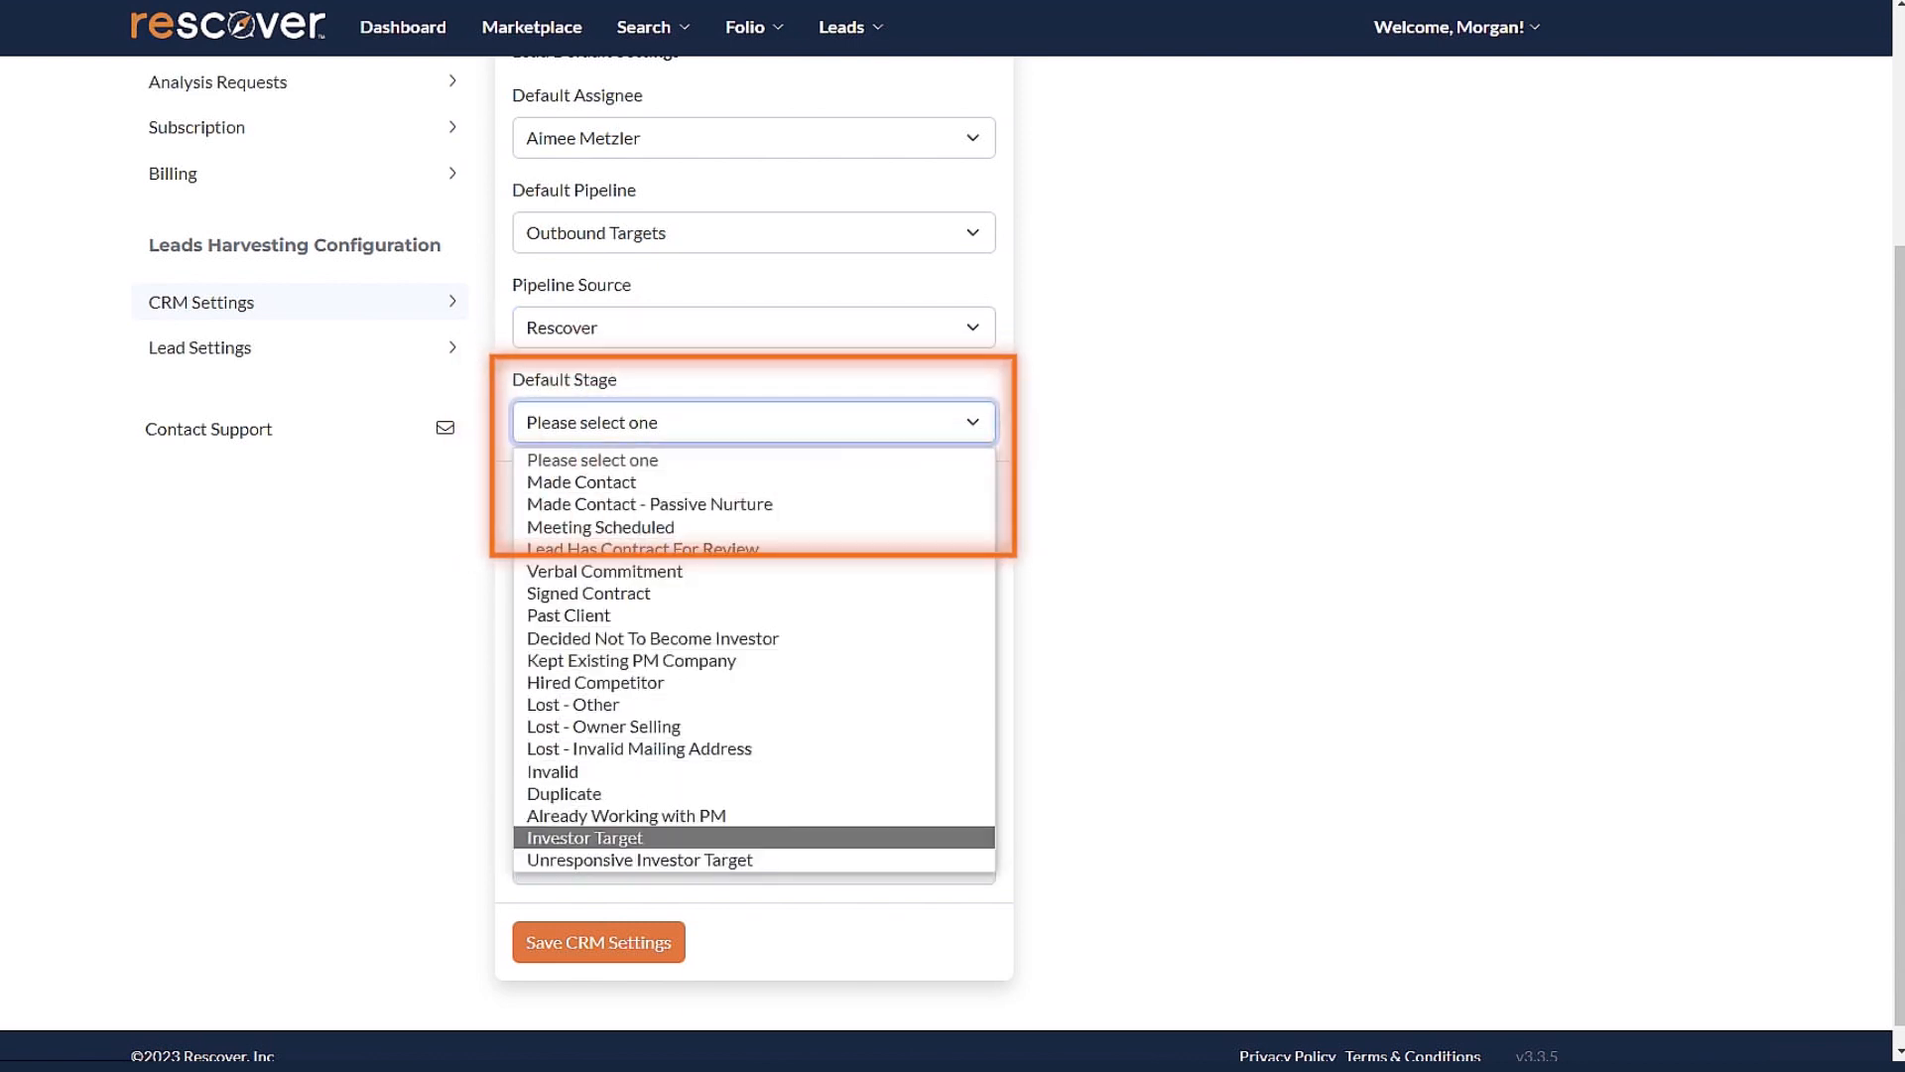
{"action": "left_click", "coordinate": [584, 837]}
{"action": "scroll", "coordinate": [952, 556], "scroll_direction": "up", "scroll_amount": 2}
{"action": "scroll", "coordinate": [953, 556], "scroll_direction": "down", "scroll_amount": 2}
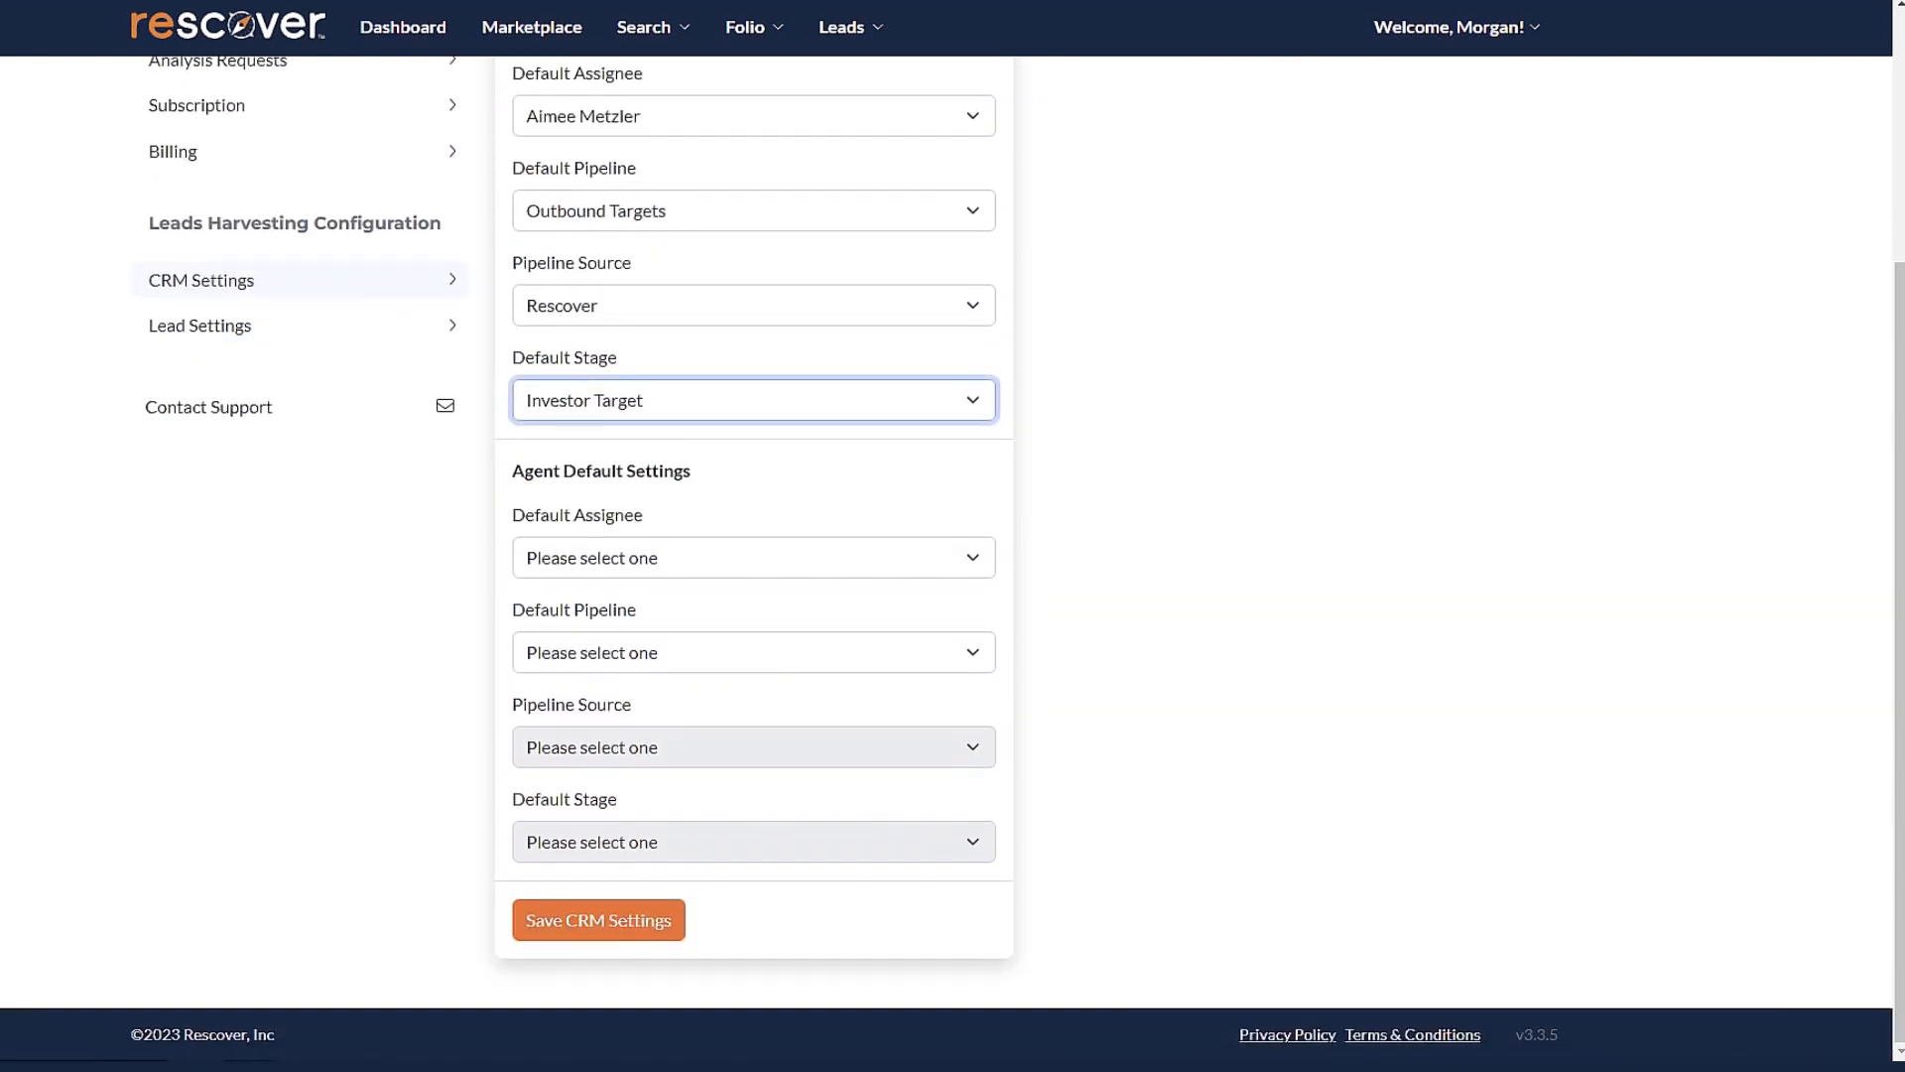
{"action": "mouse_move", "coordinate": [512, 471]}
{"action": "left_mouse_down"}
{"action": "mouse_move", "coordinate": [702, 506]}
{"action": "mouse_move", "coordinate": [701, 480]}
{"action": "left_mouse_up"}
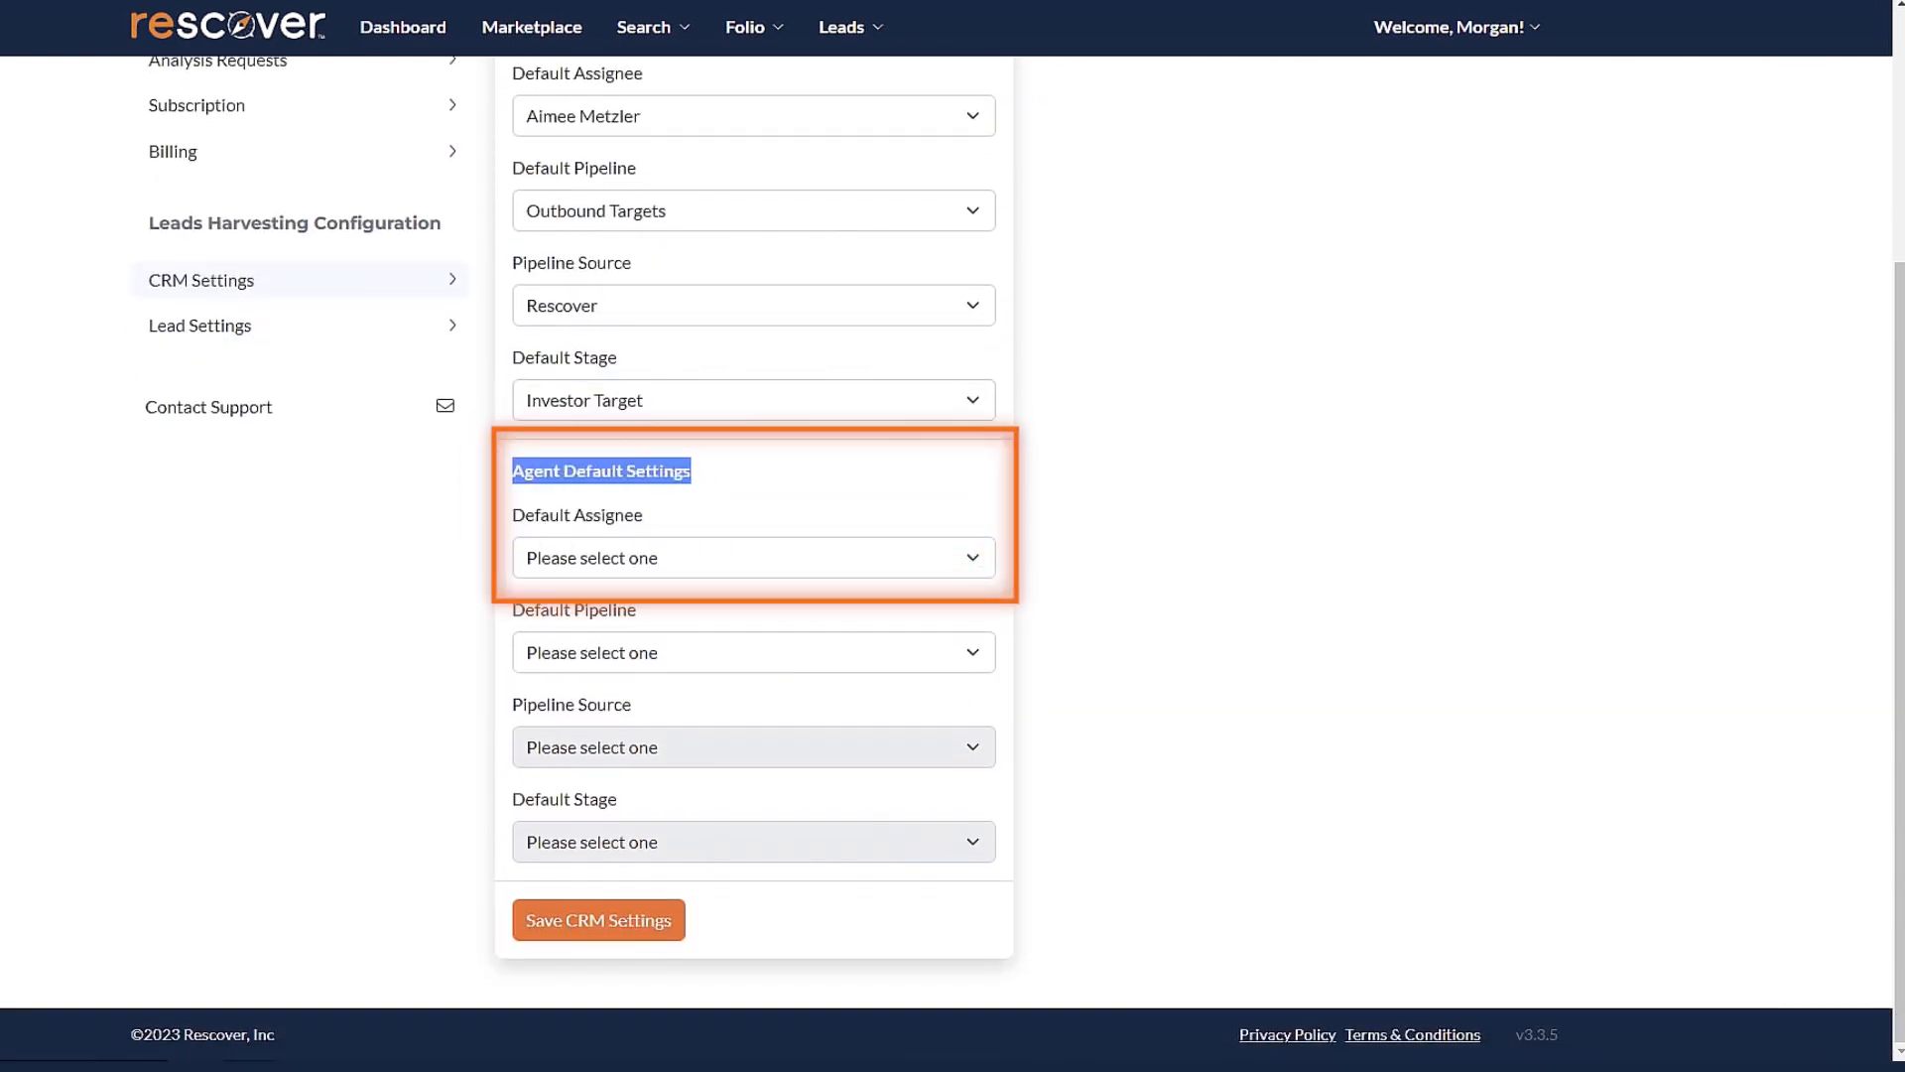
{"action": "left_click", "coordinate": [874, 516]}
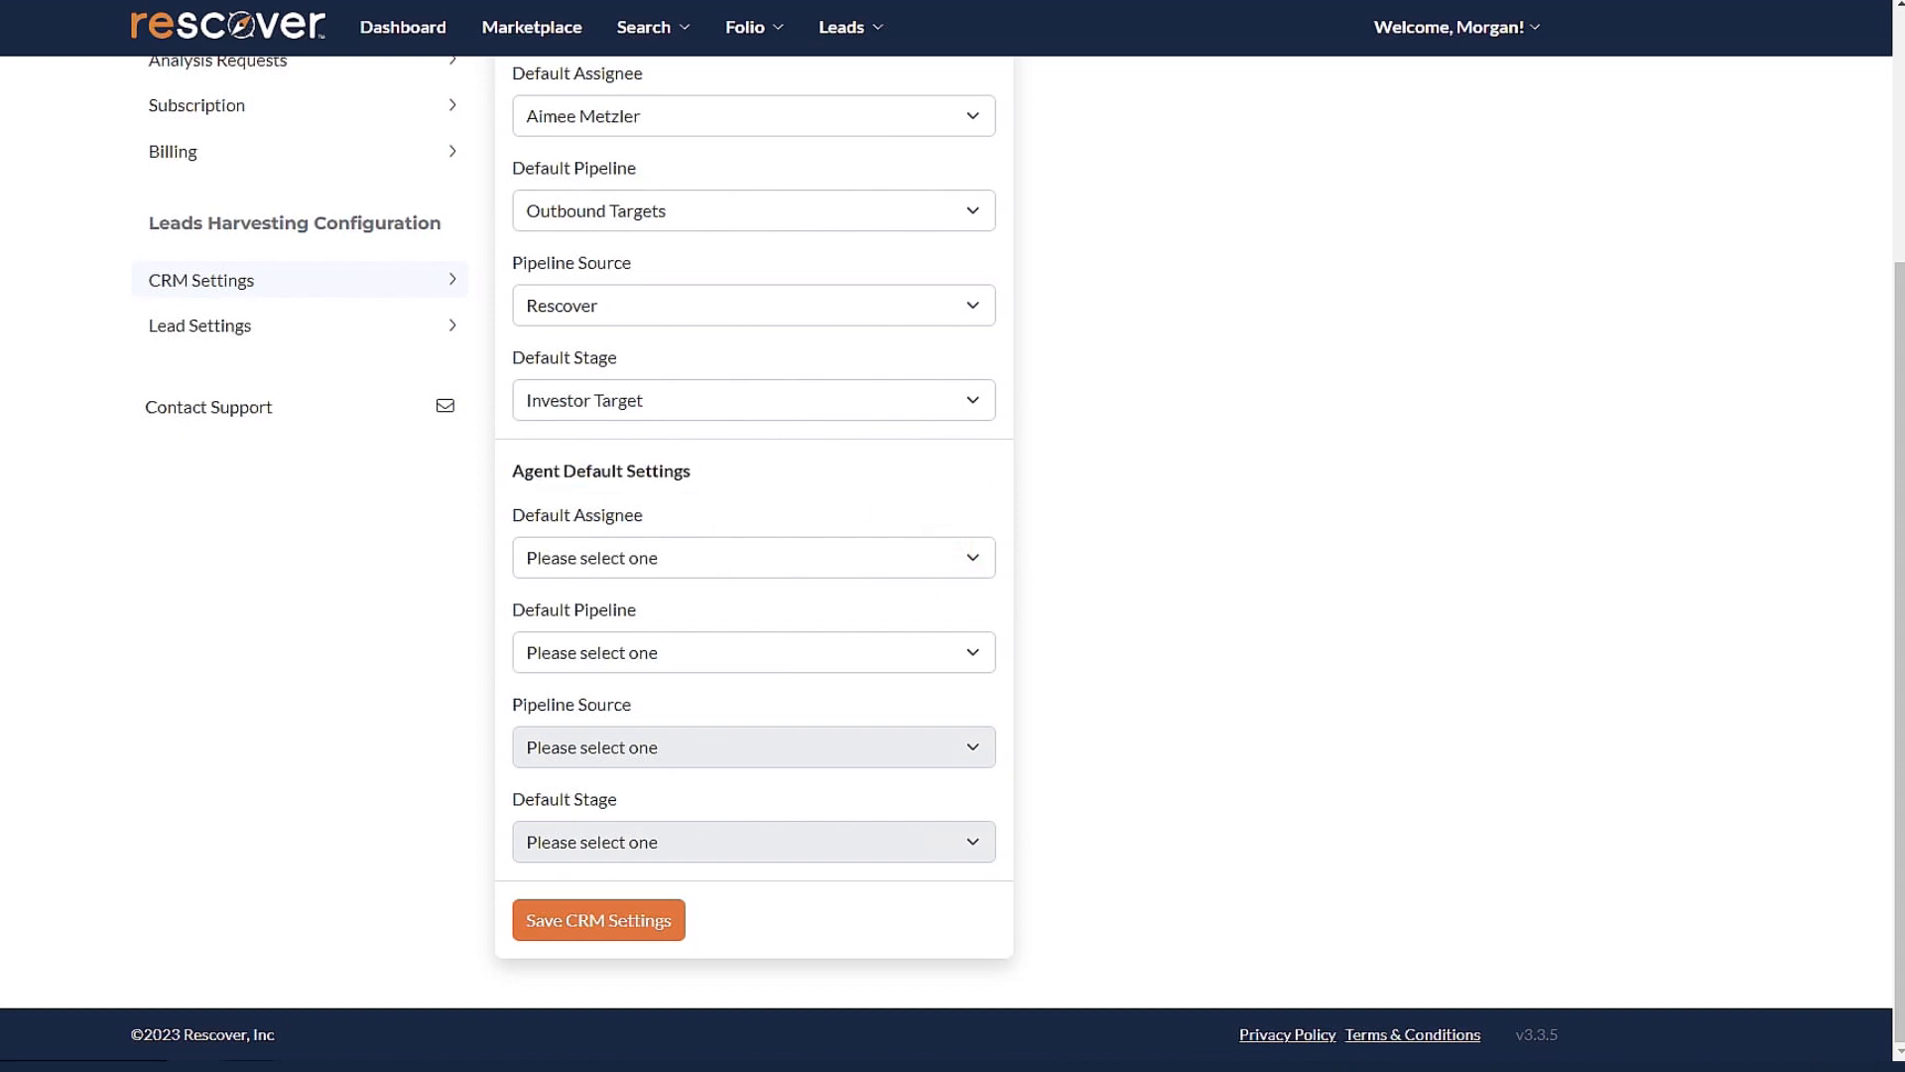
In the Agent Default Settings, select the second listed team member as default assignee and Referral Partner as default pipeline.
{"action": "left_click", "coordinate": [965, 558]}
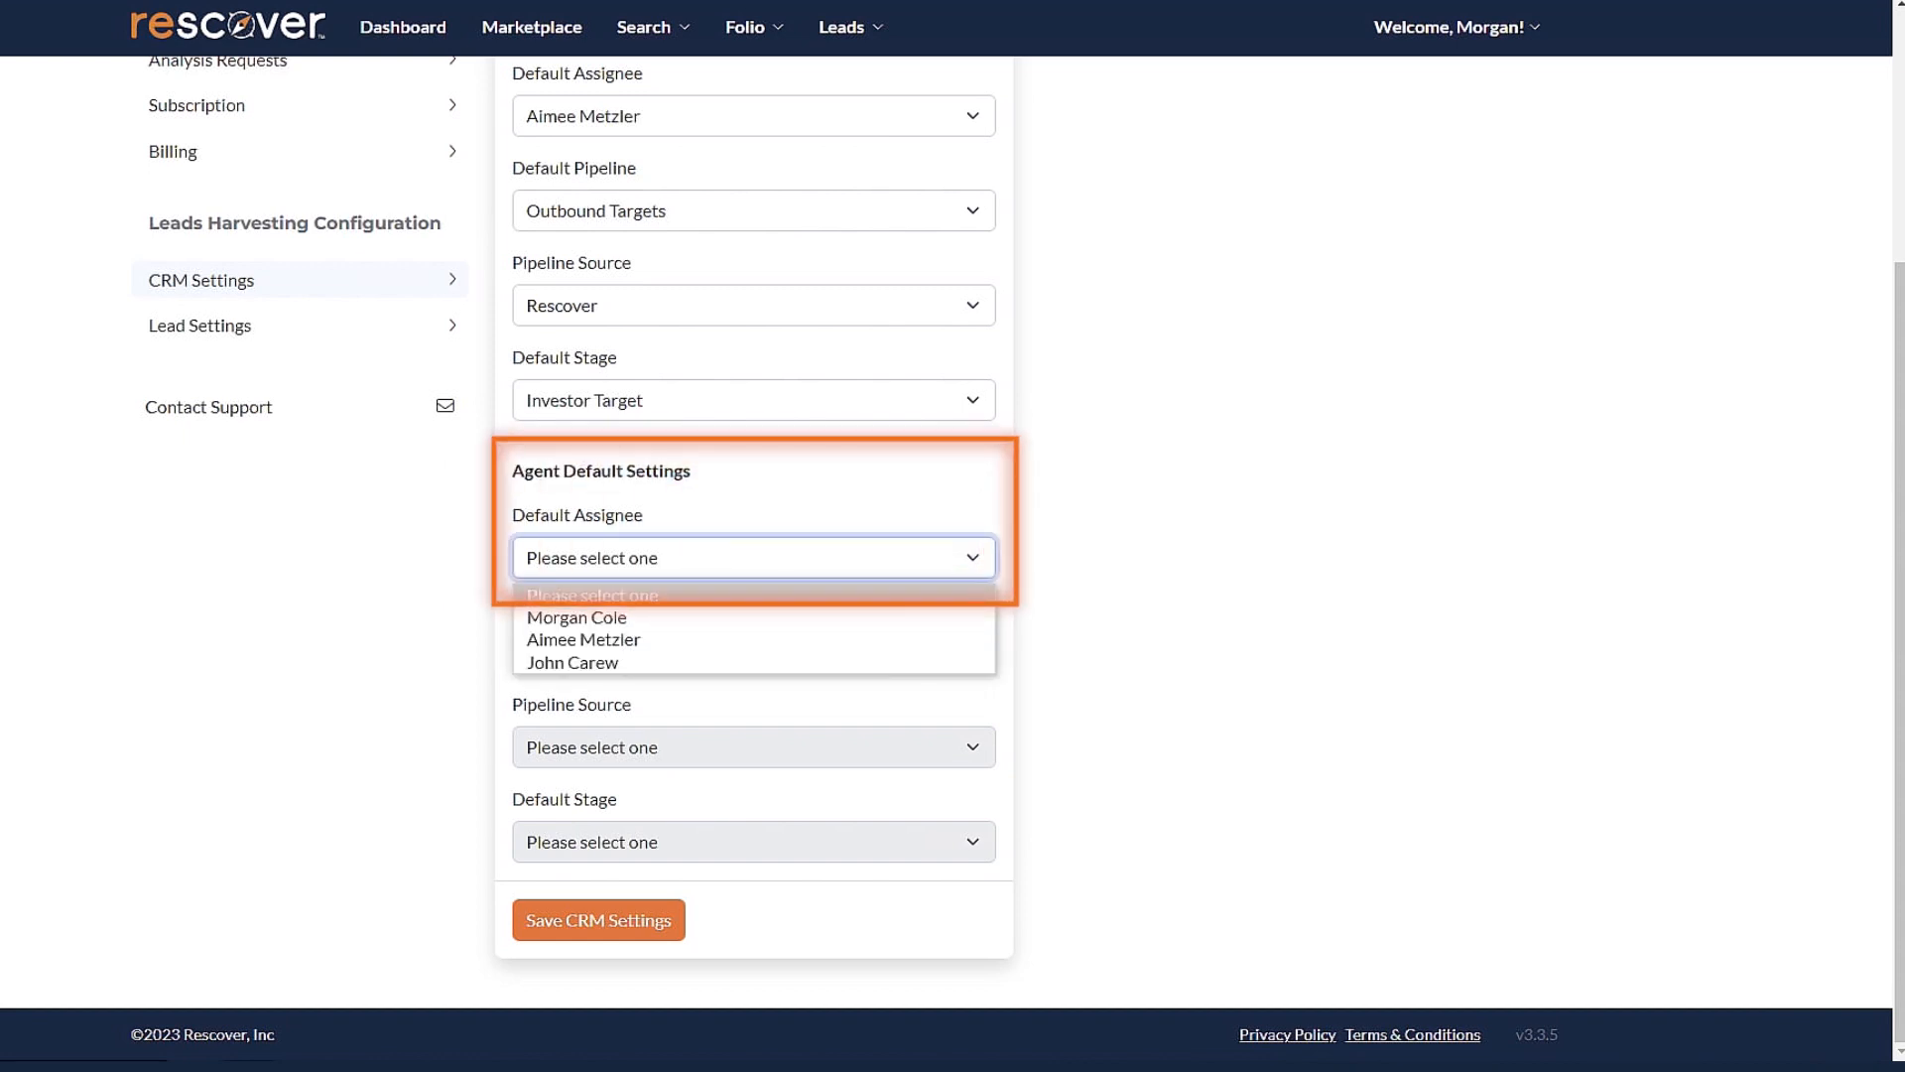
{"action": "left_click", "coordinate": [754, 640]}
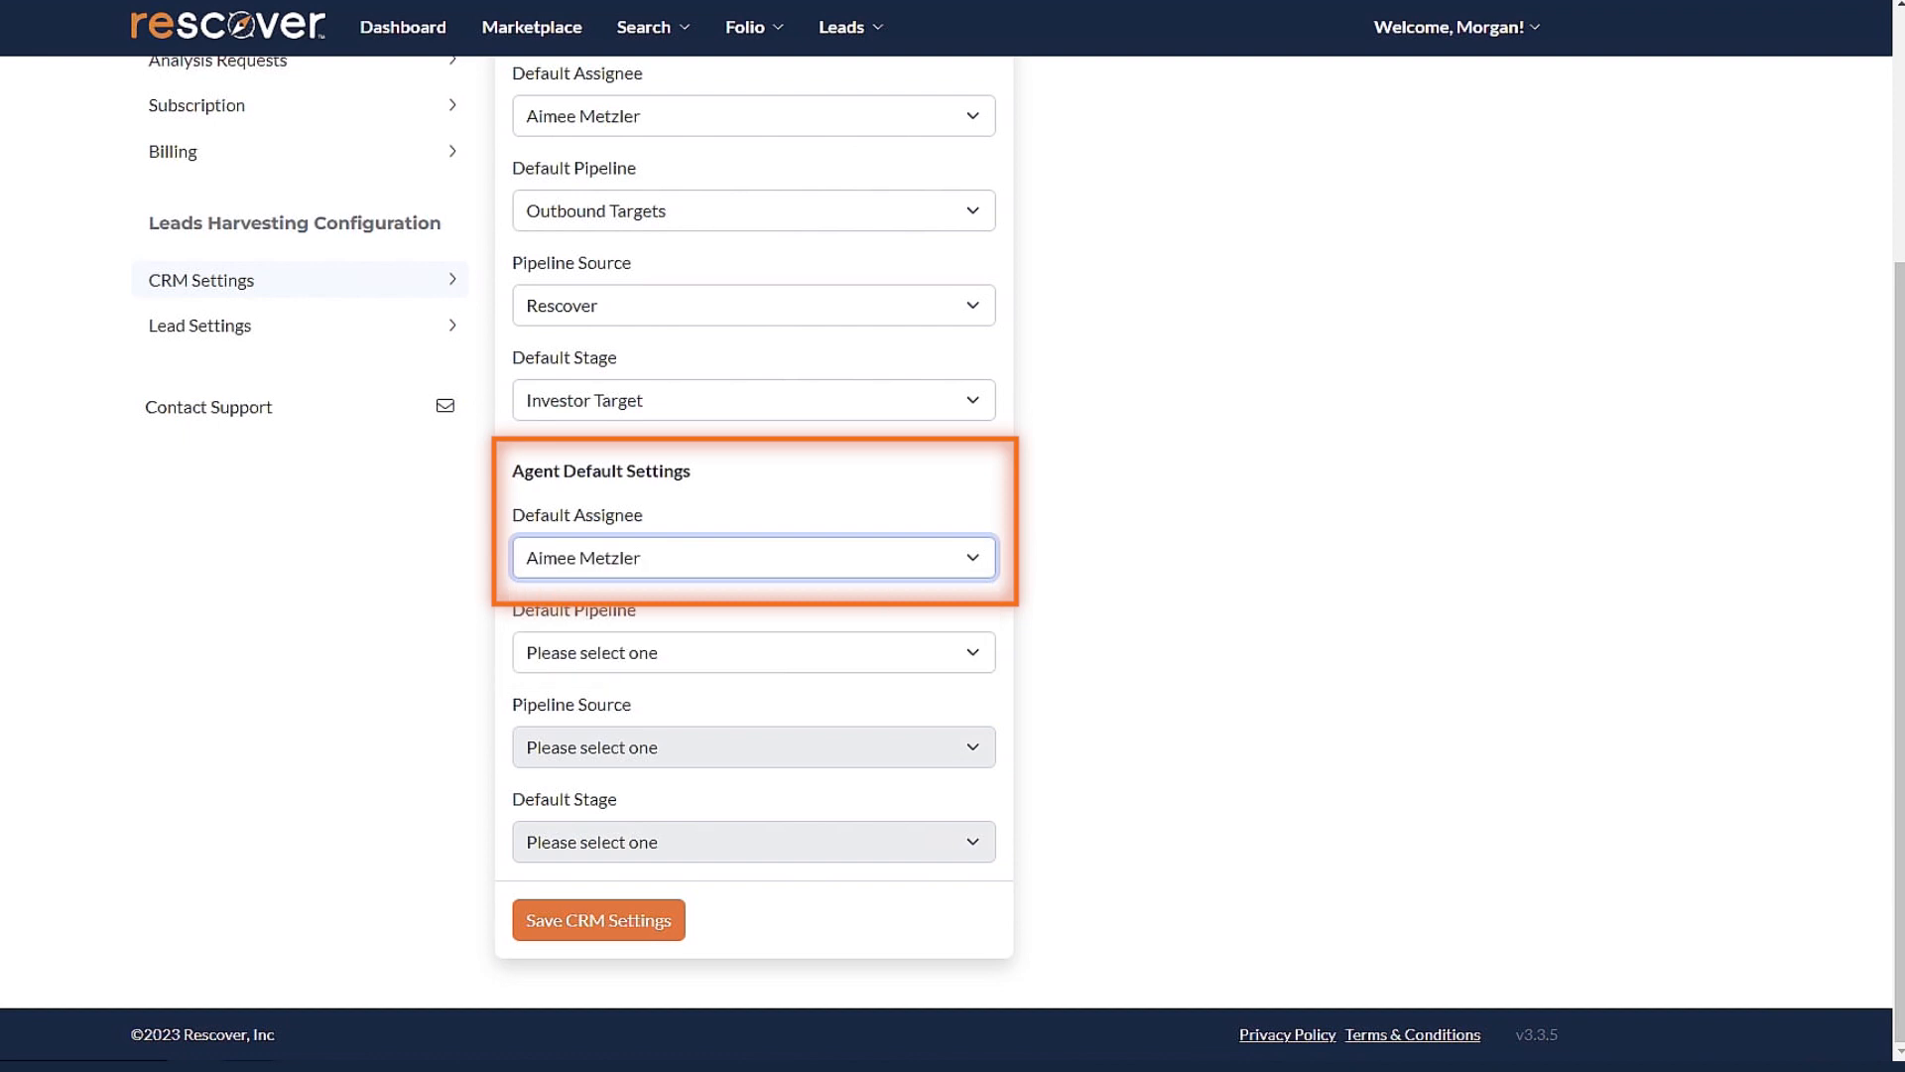
{"action": "left_click", "coordinate": [966, 652]}
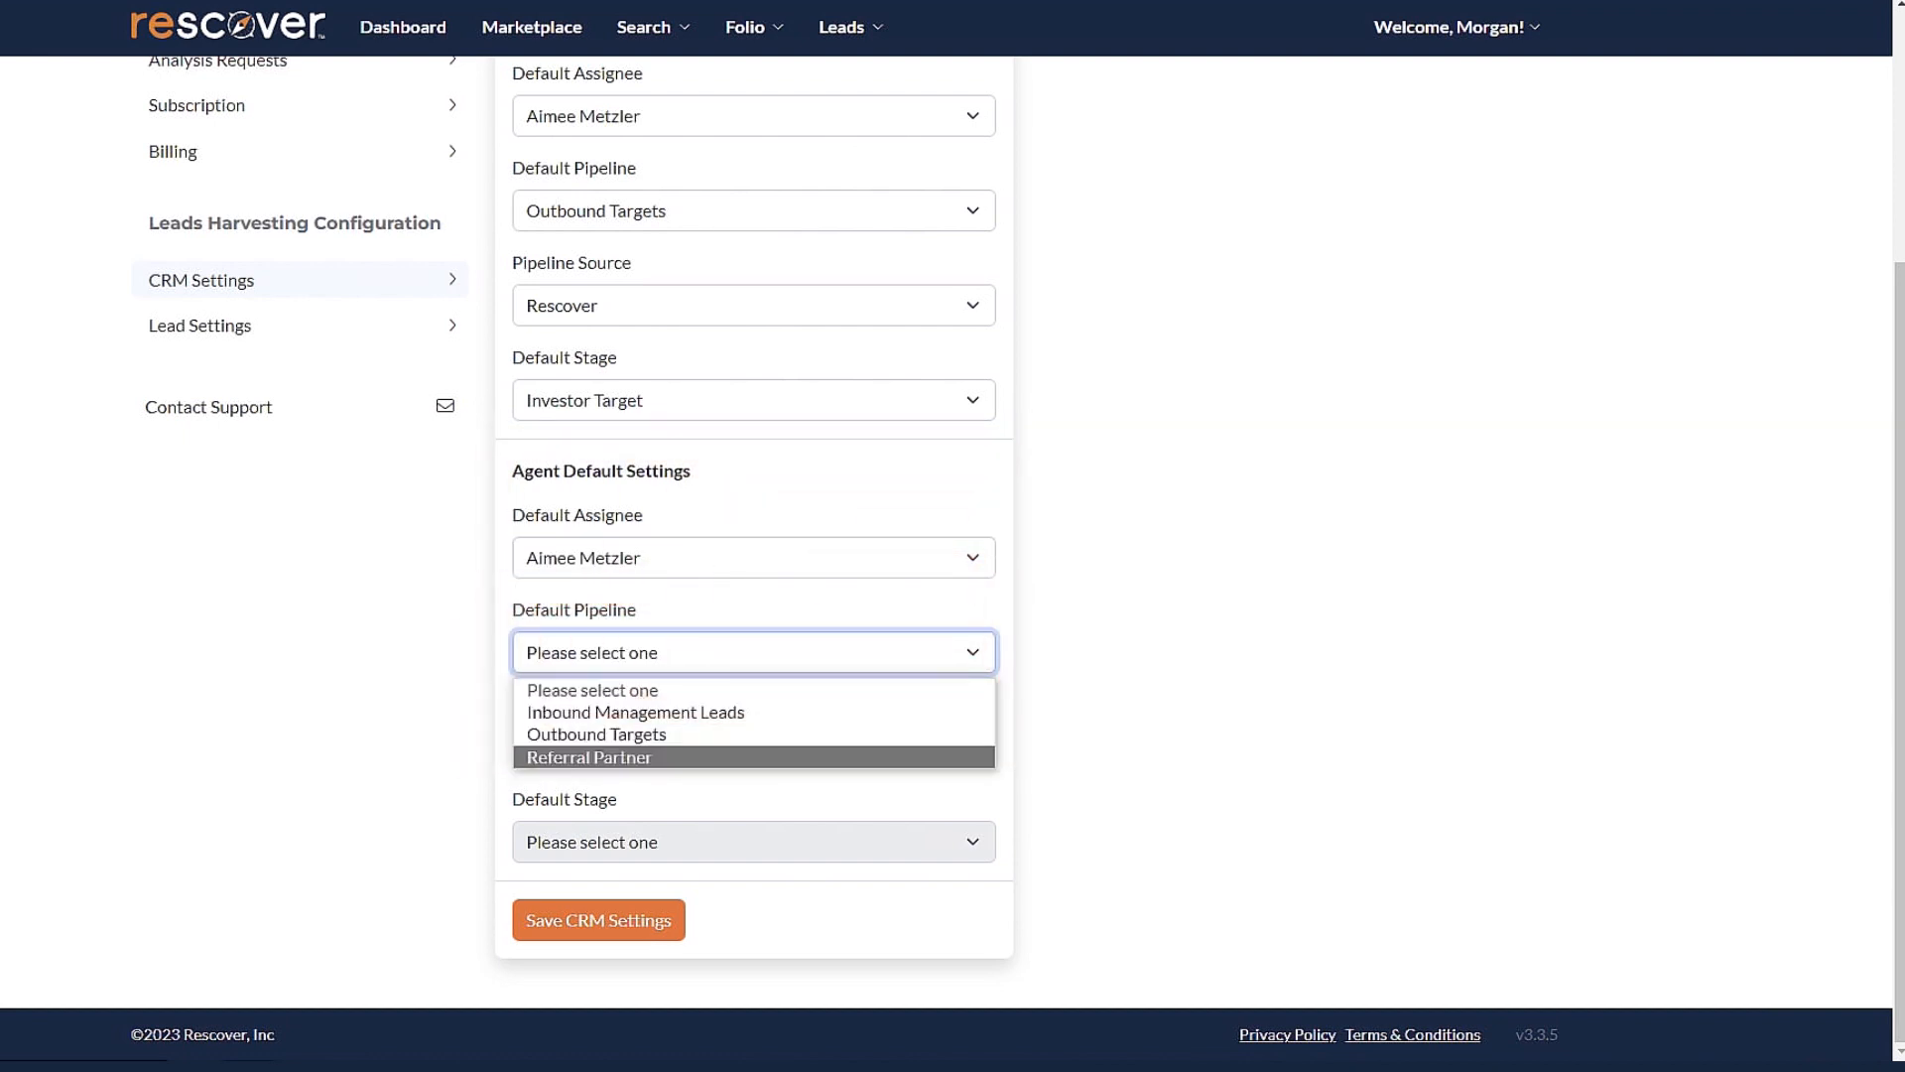
{"action": "left_click", "coordinate": [595, 757]}
Set the agent pipeline source to (Contactually) BrightLine Referral and the default stage to Realtors, and save the CRM settings.
{"action": "left_click", "coordinate": [966, 747]}
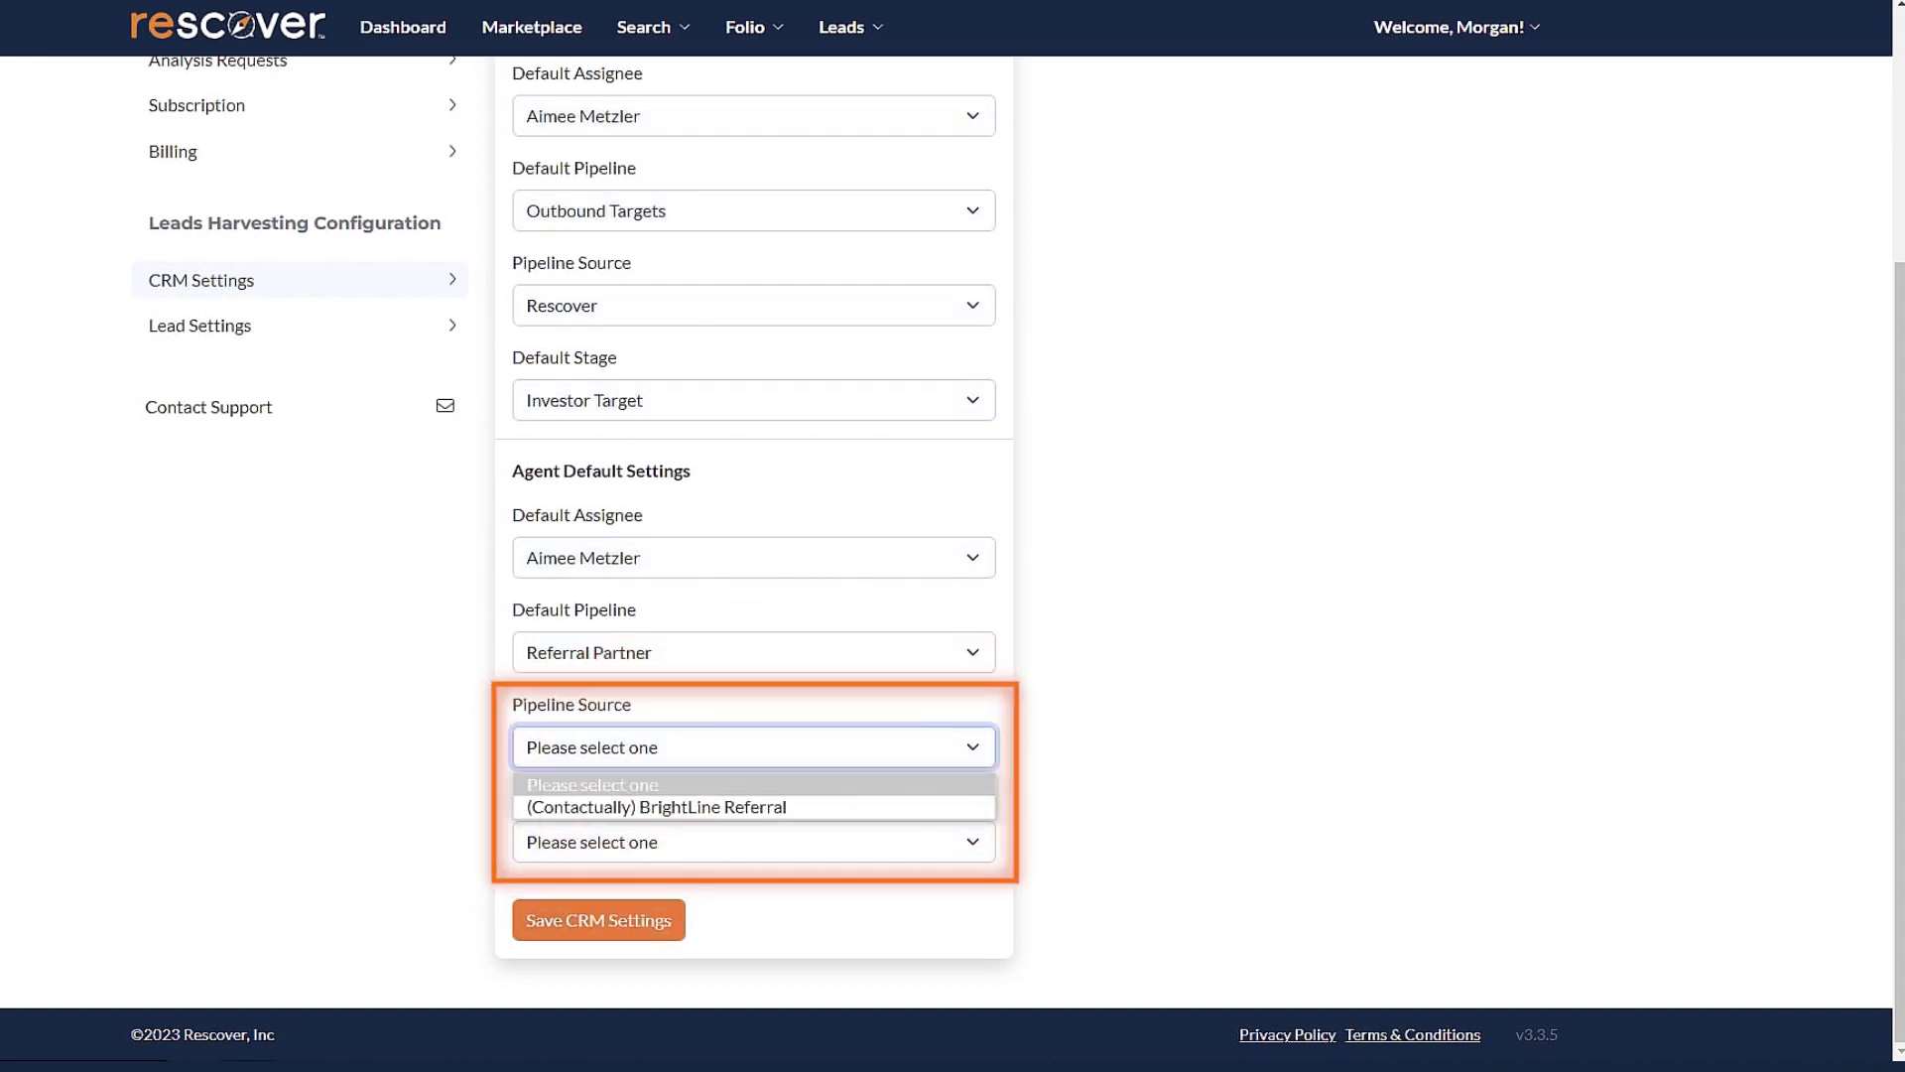
{"action": "left_click", "coordinate": [655, 806]}
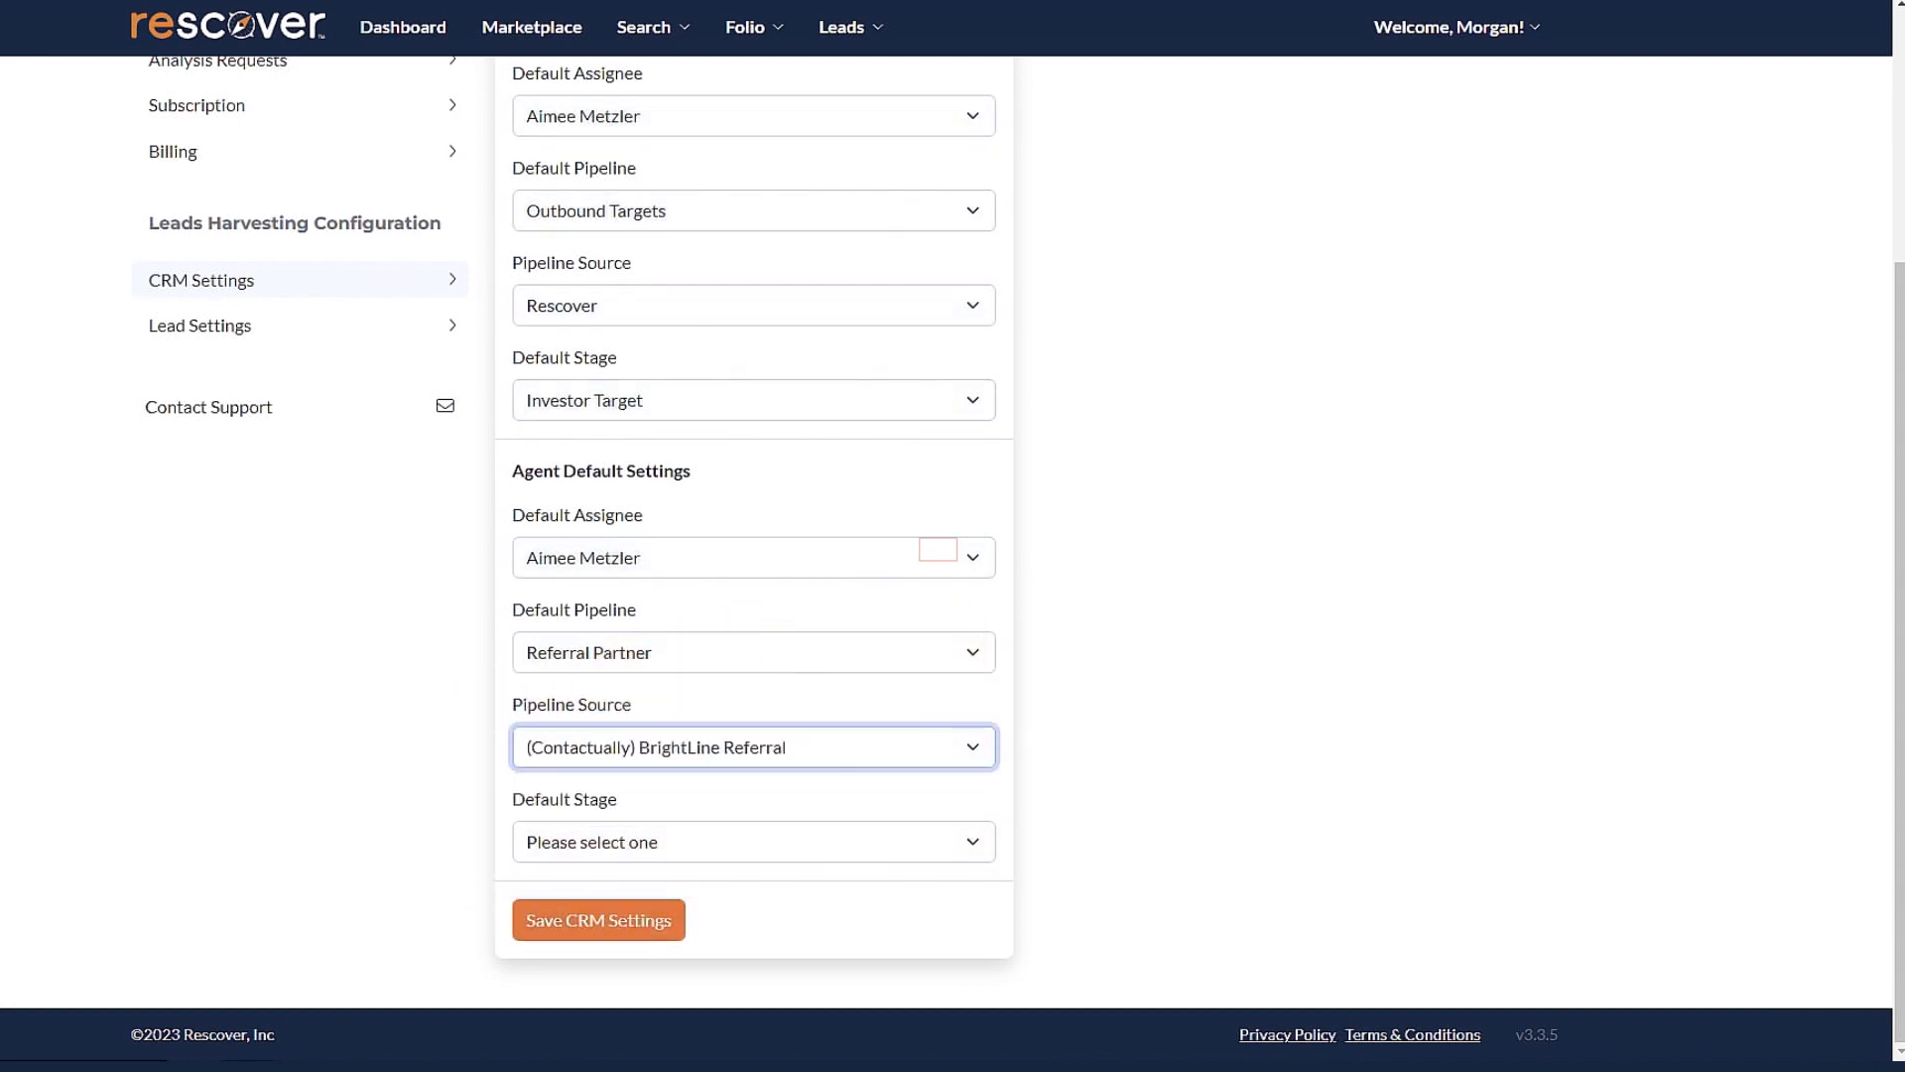
{"action": "left_click", "coordinate": [754, 842]}
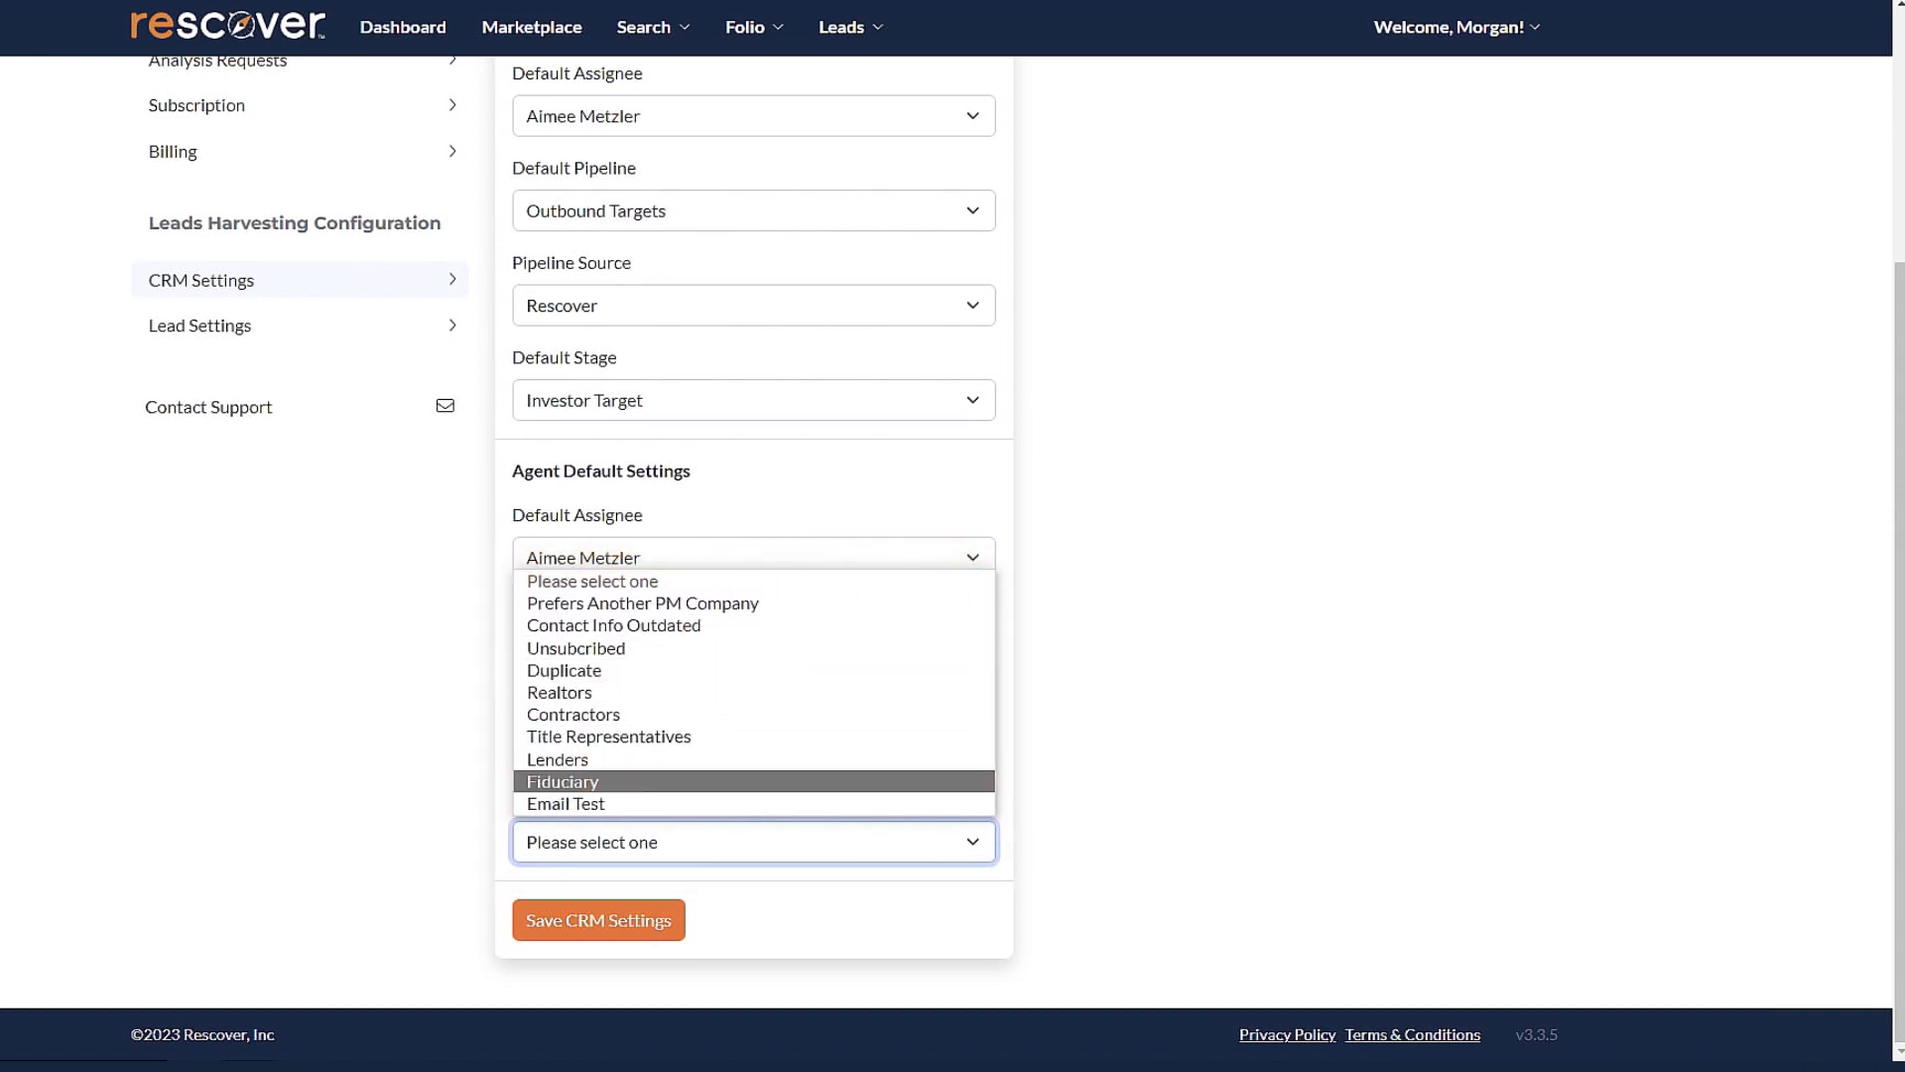
{"action": "left_click", "coordinate": [560, 692]}
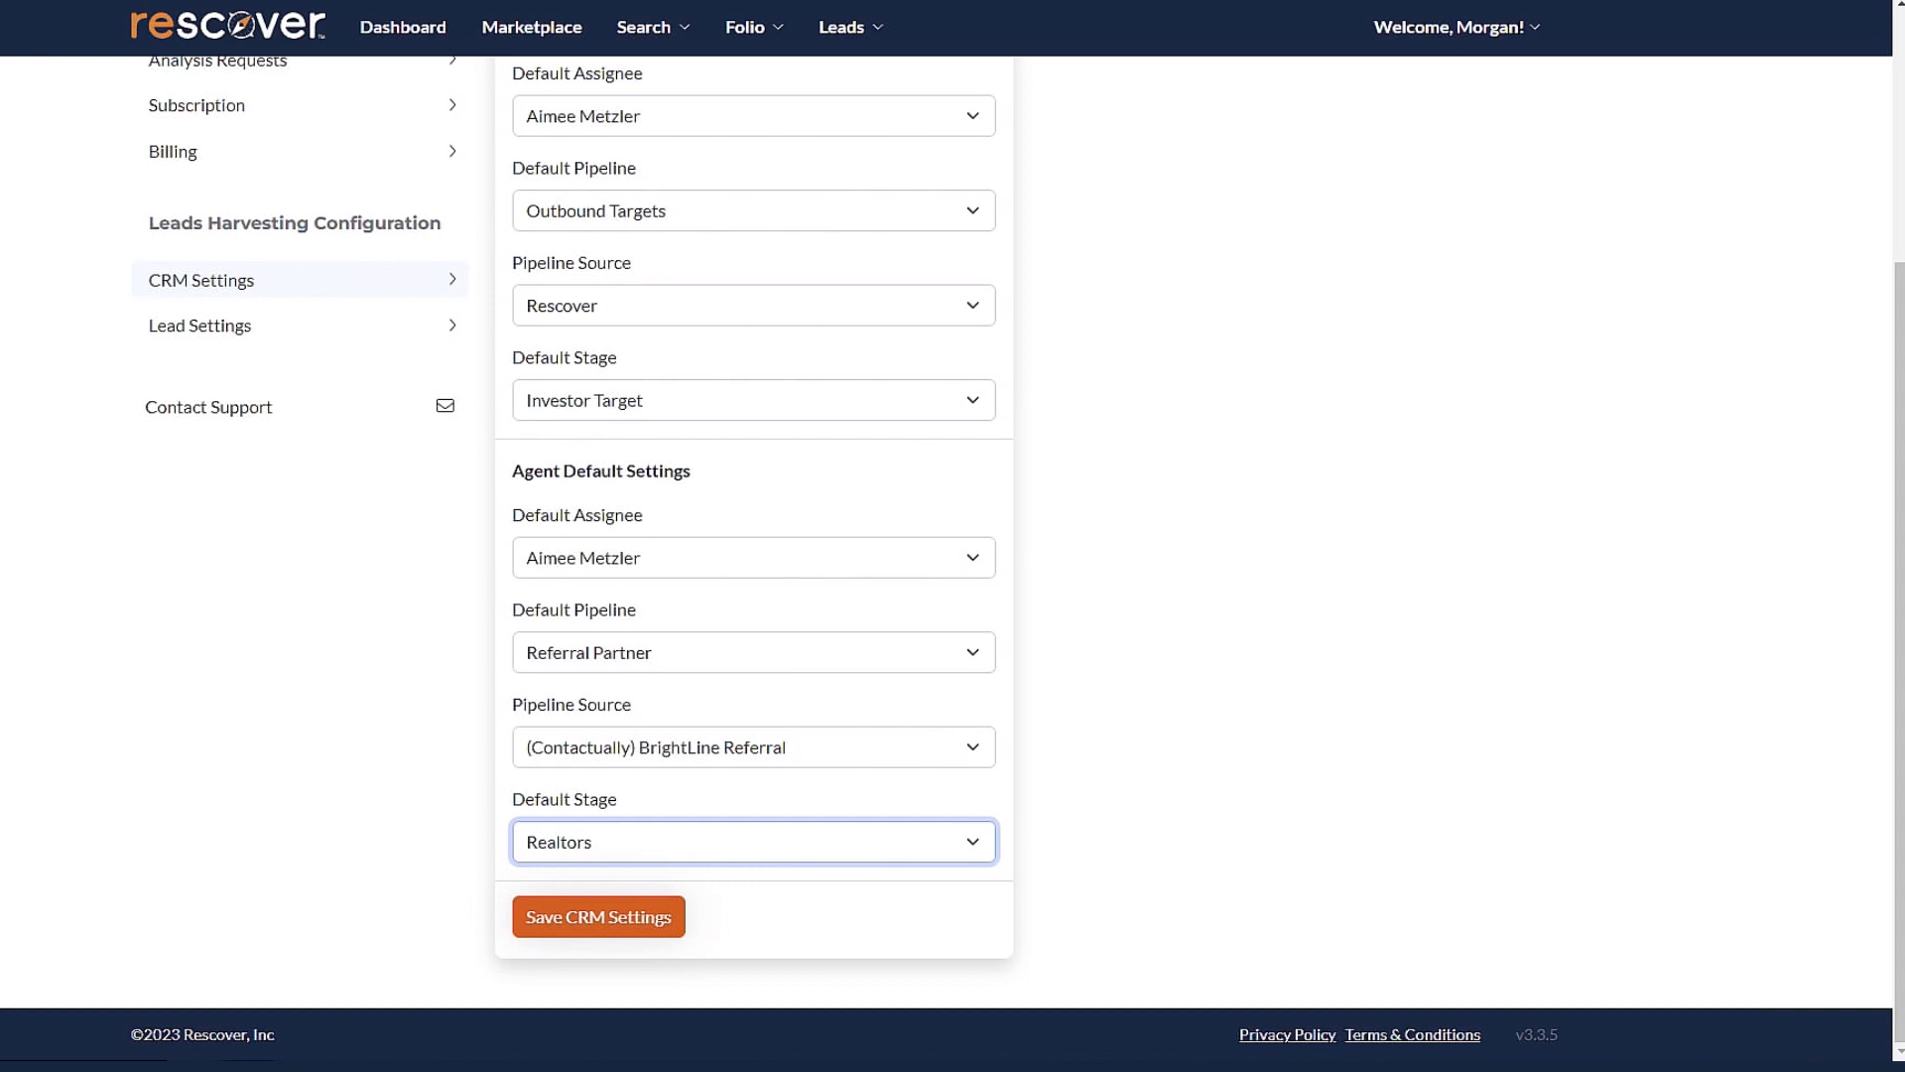
{"action": "left_click", "coordinate": [598, 917]}
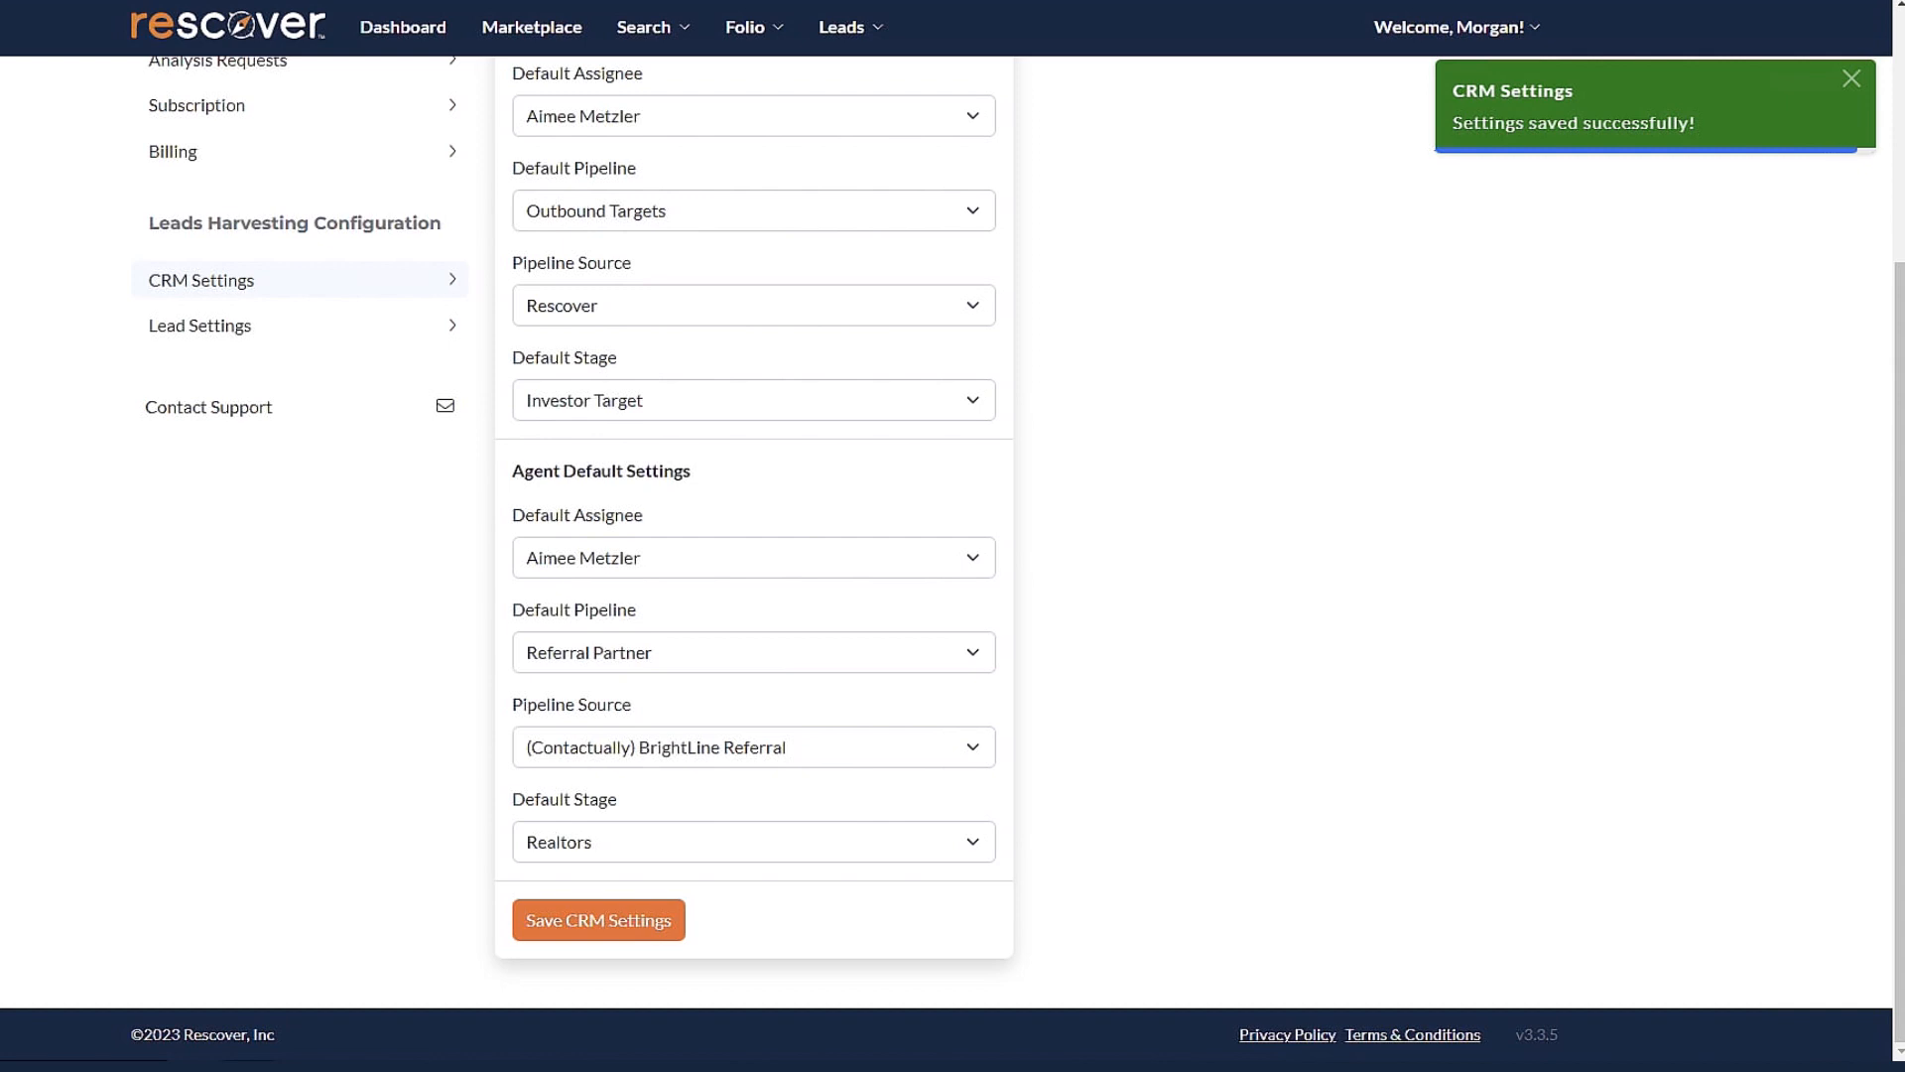
Open the support ticket form through the link in the Rescover home page's footer.
{"action": "scroll", "coordinate": [952, 556], "scroll_direction": "up", "scroll_amount": 4}
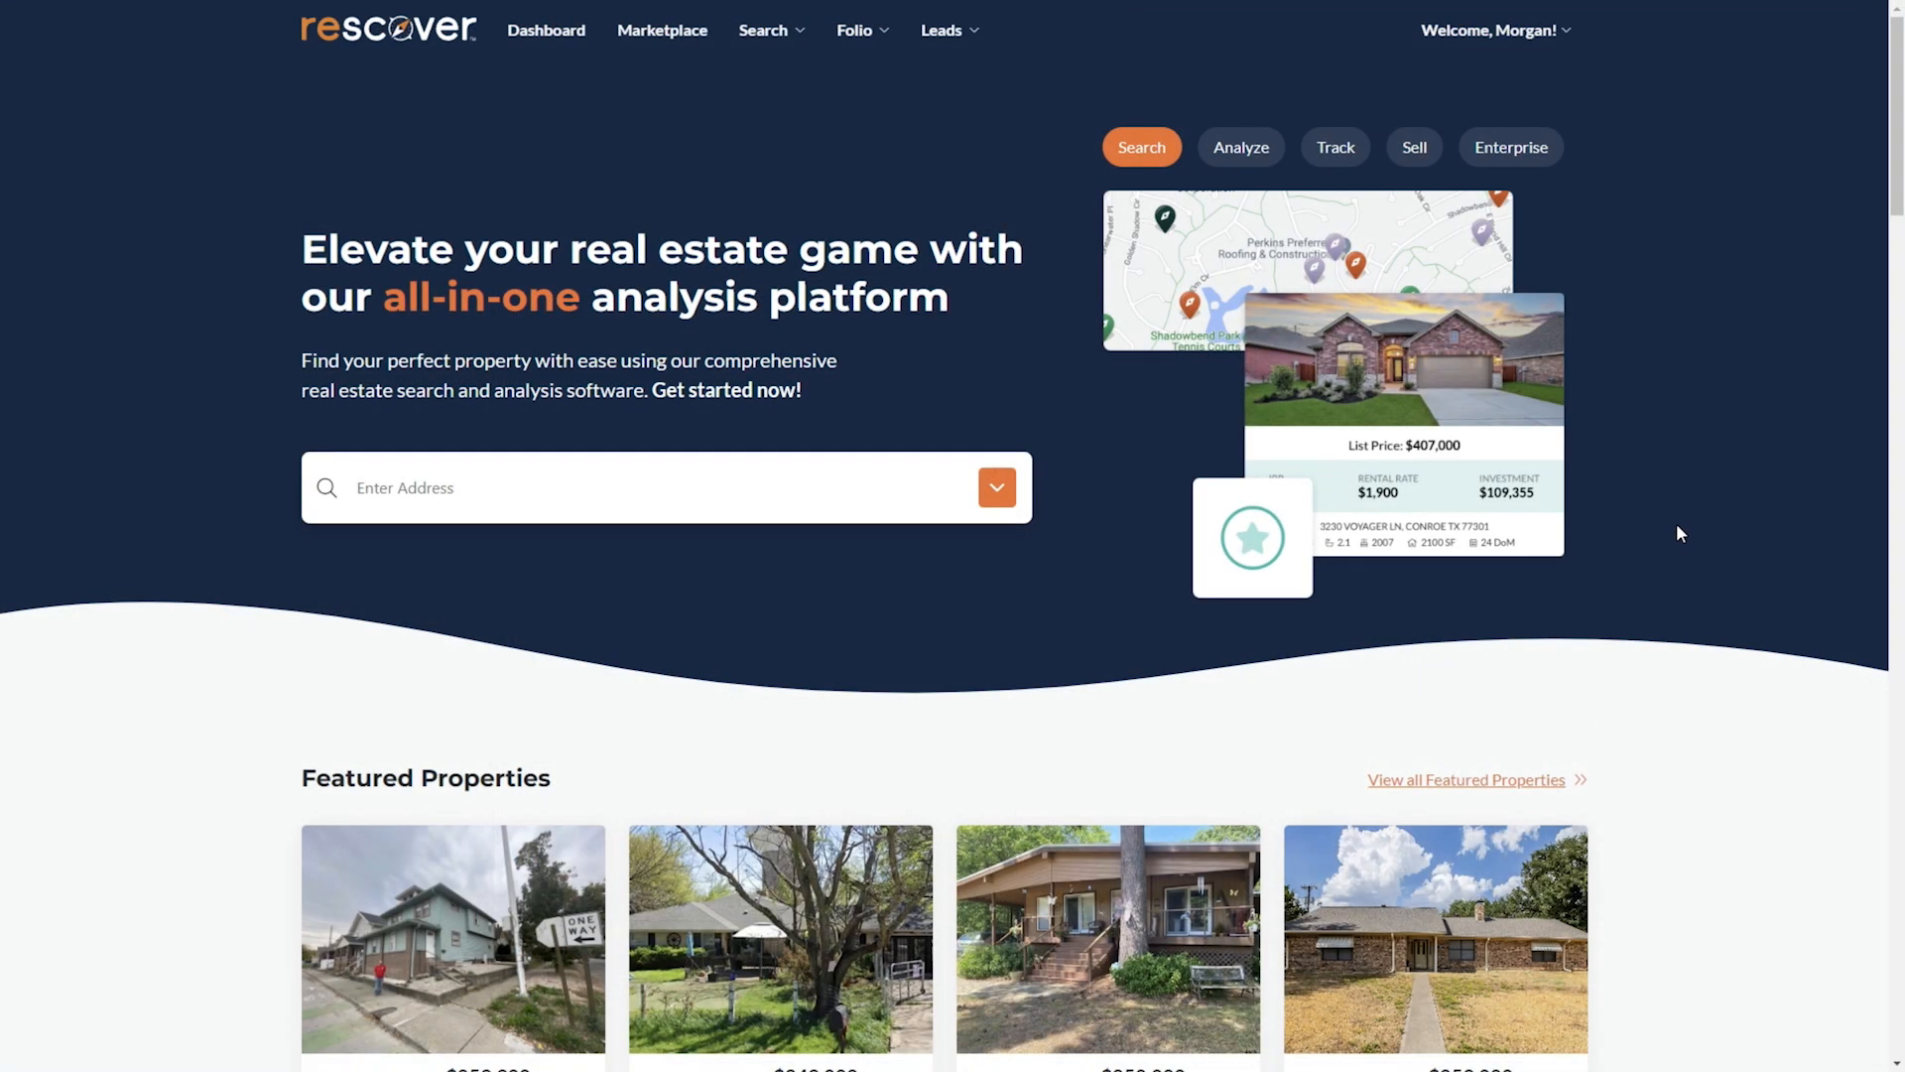
{"action": "scroll", "coordinate": [1679, 534], "scroll_direction": "down", "scroll_amount": 20}
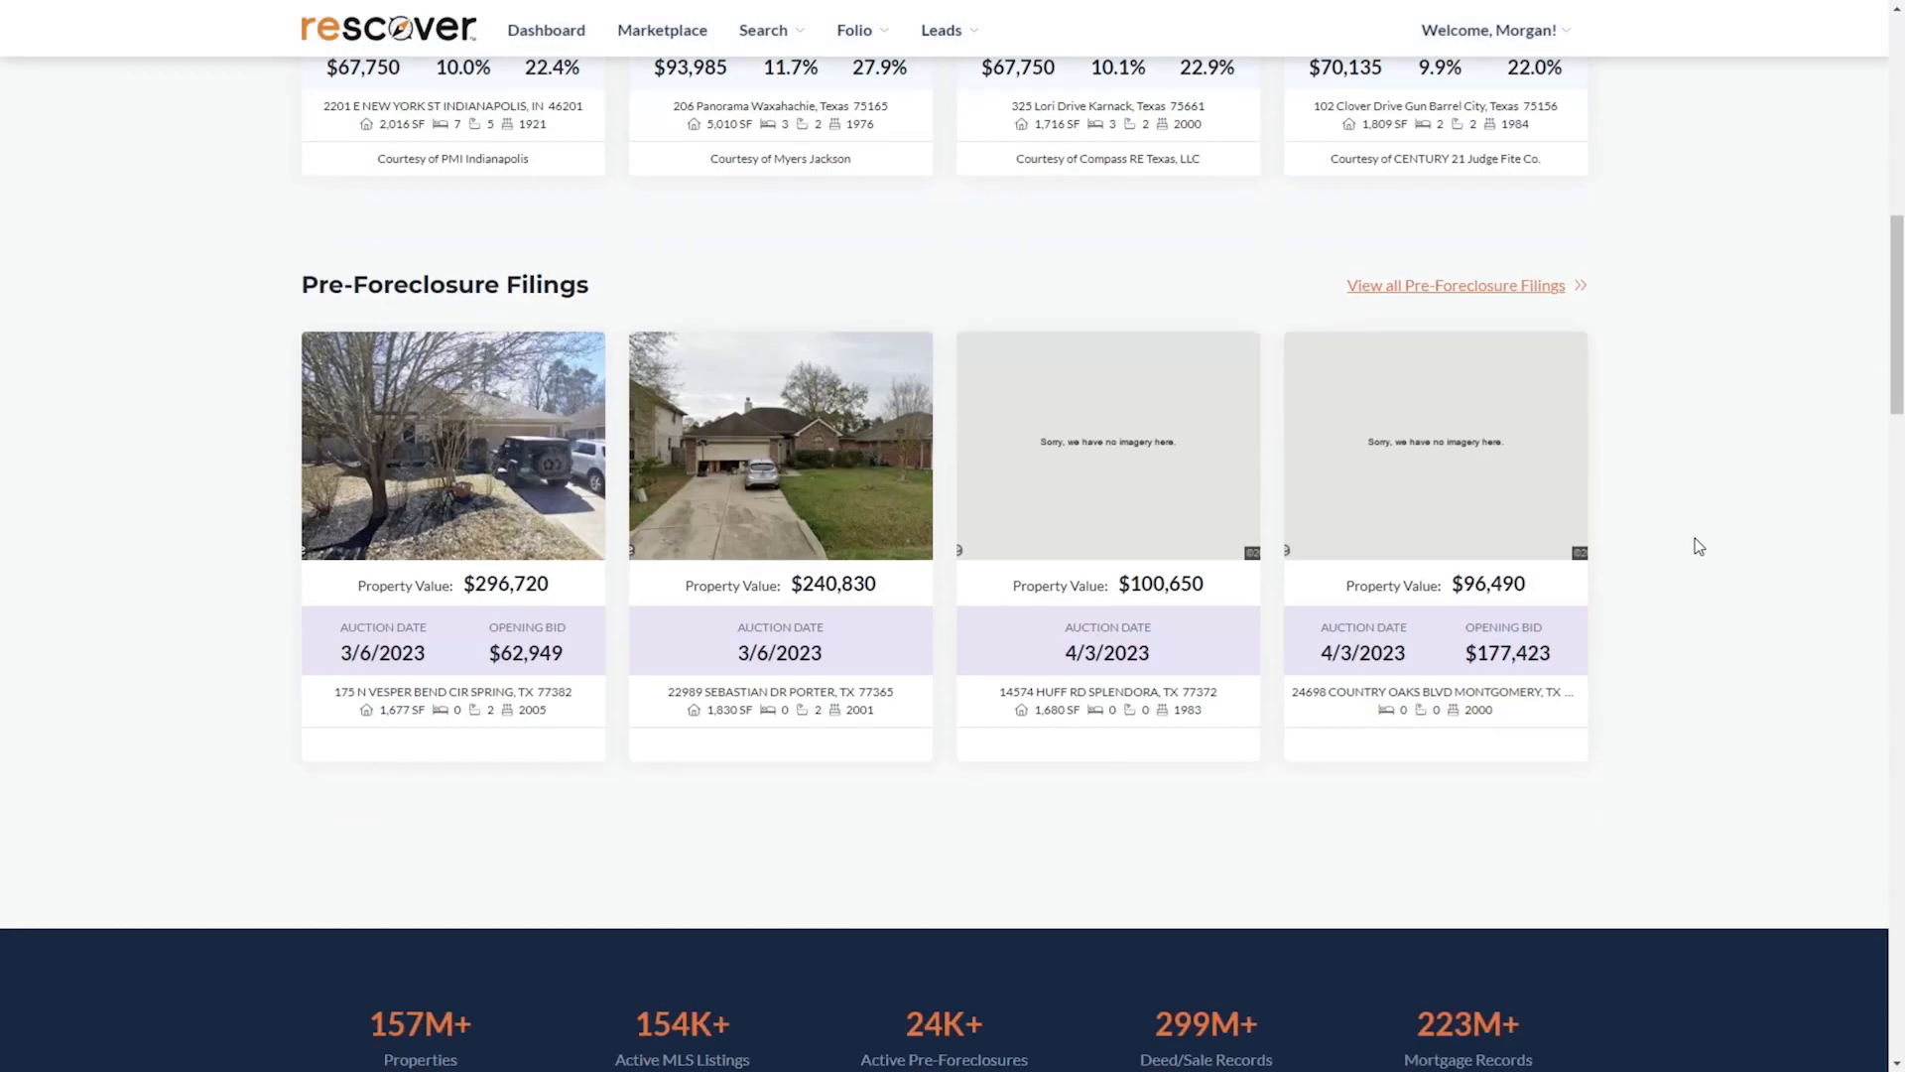
{"action": "scroll", "coordinate": [1710, 527], "scroll_direction": "down", "scroll_amount": 3}
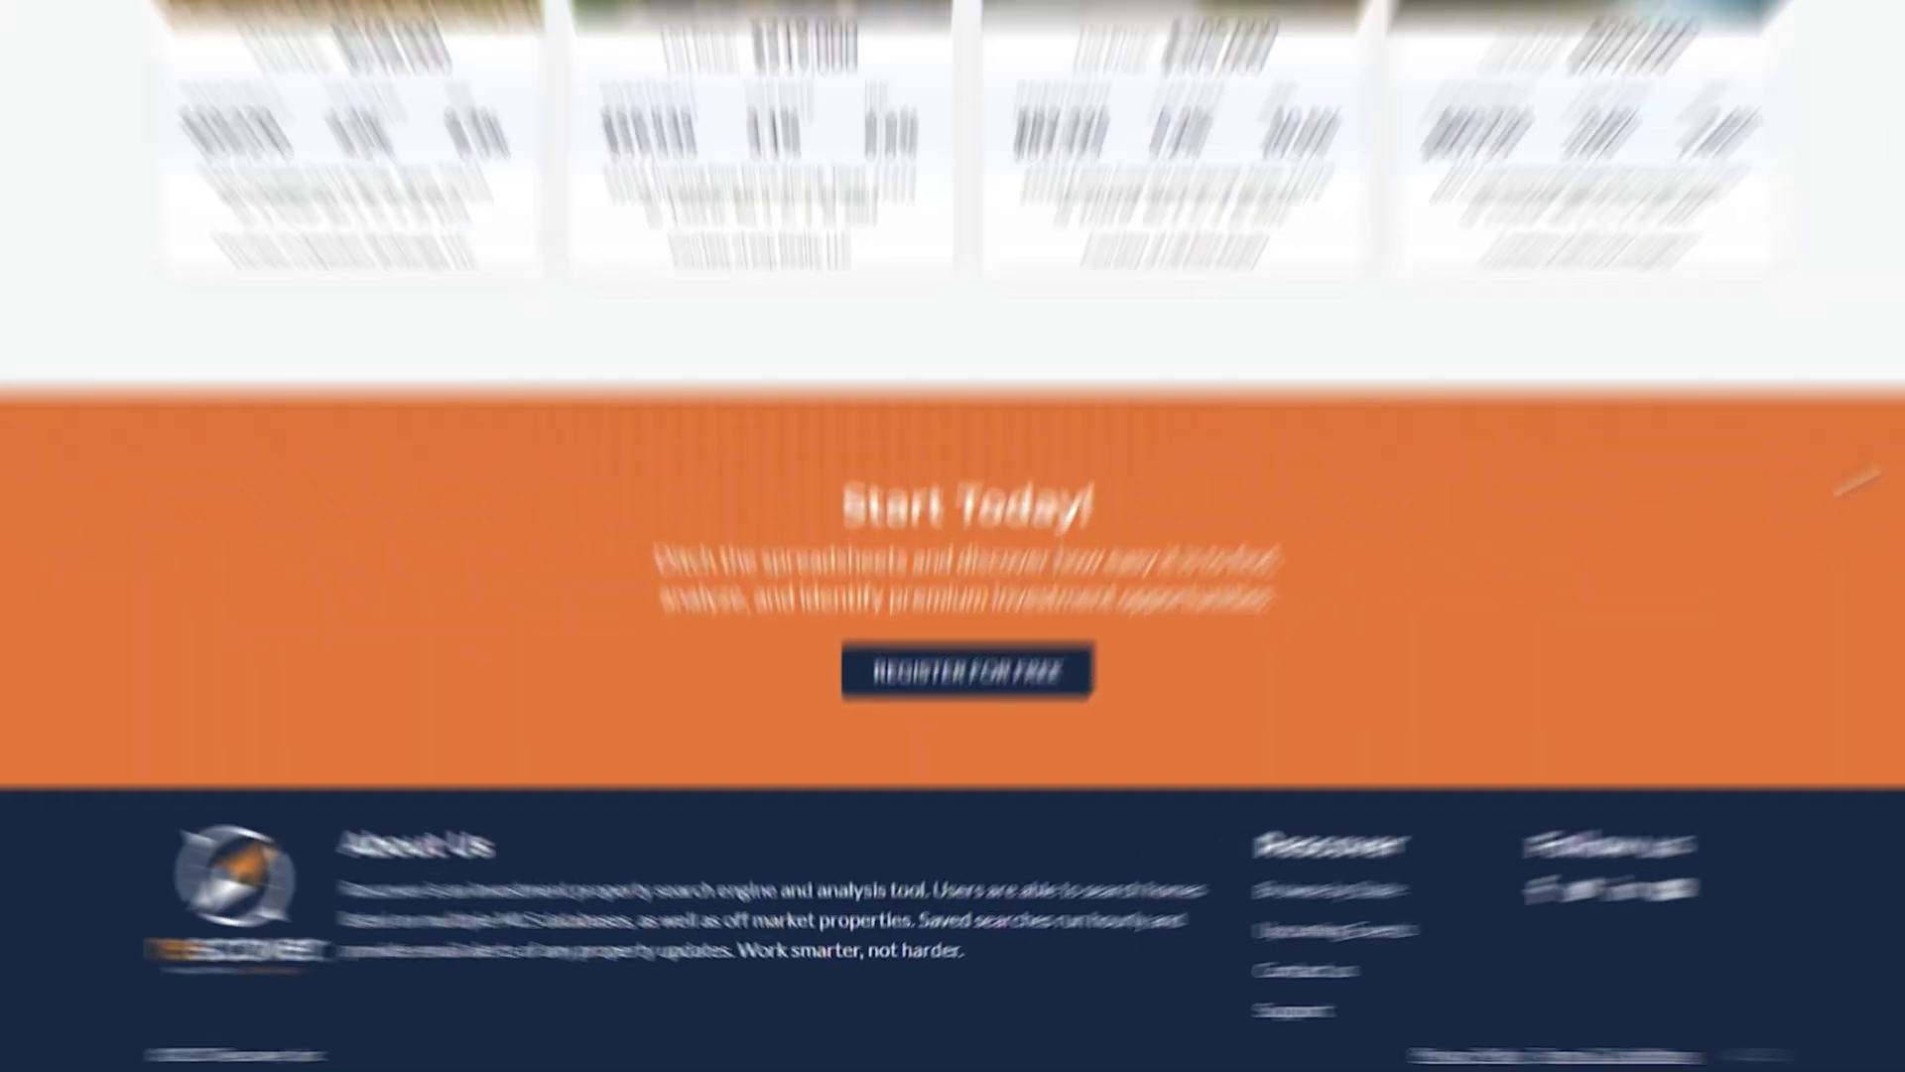
{"action": "left_click", "coordinate": [1225, 952]}
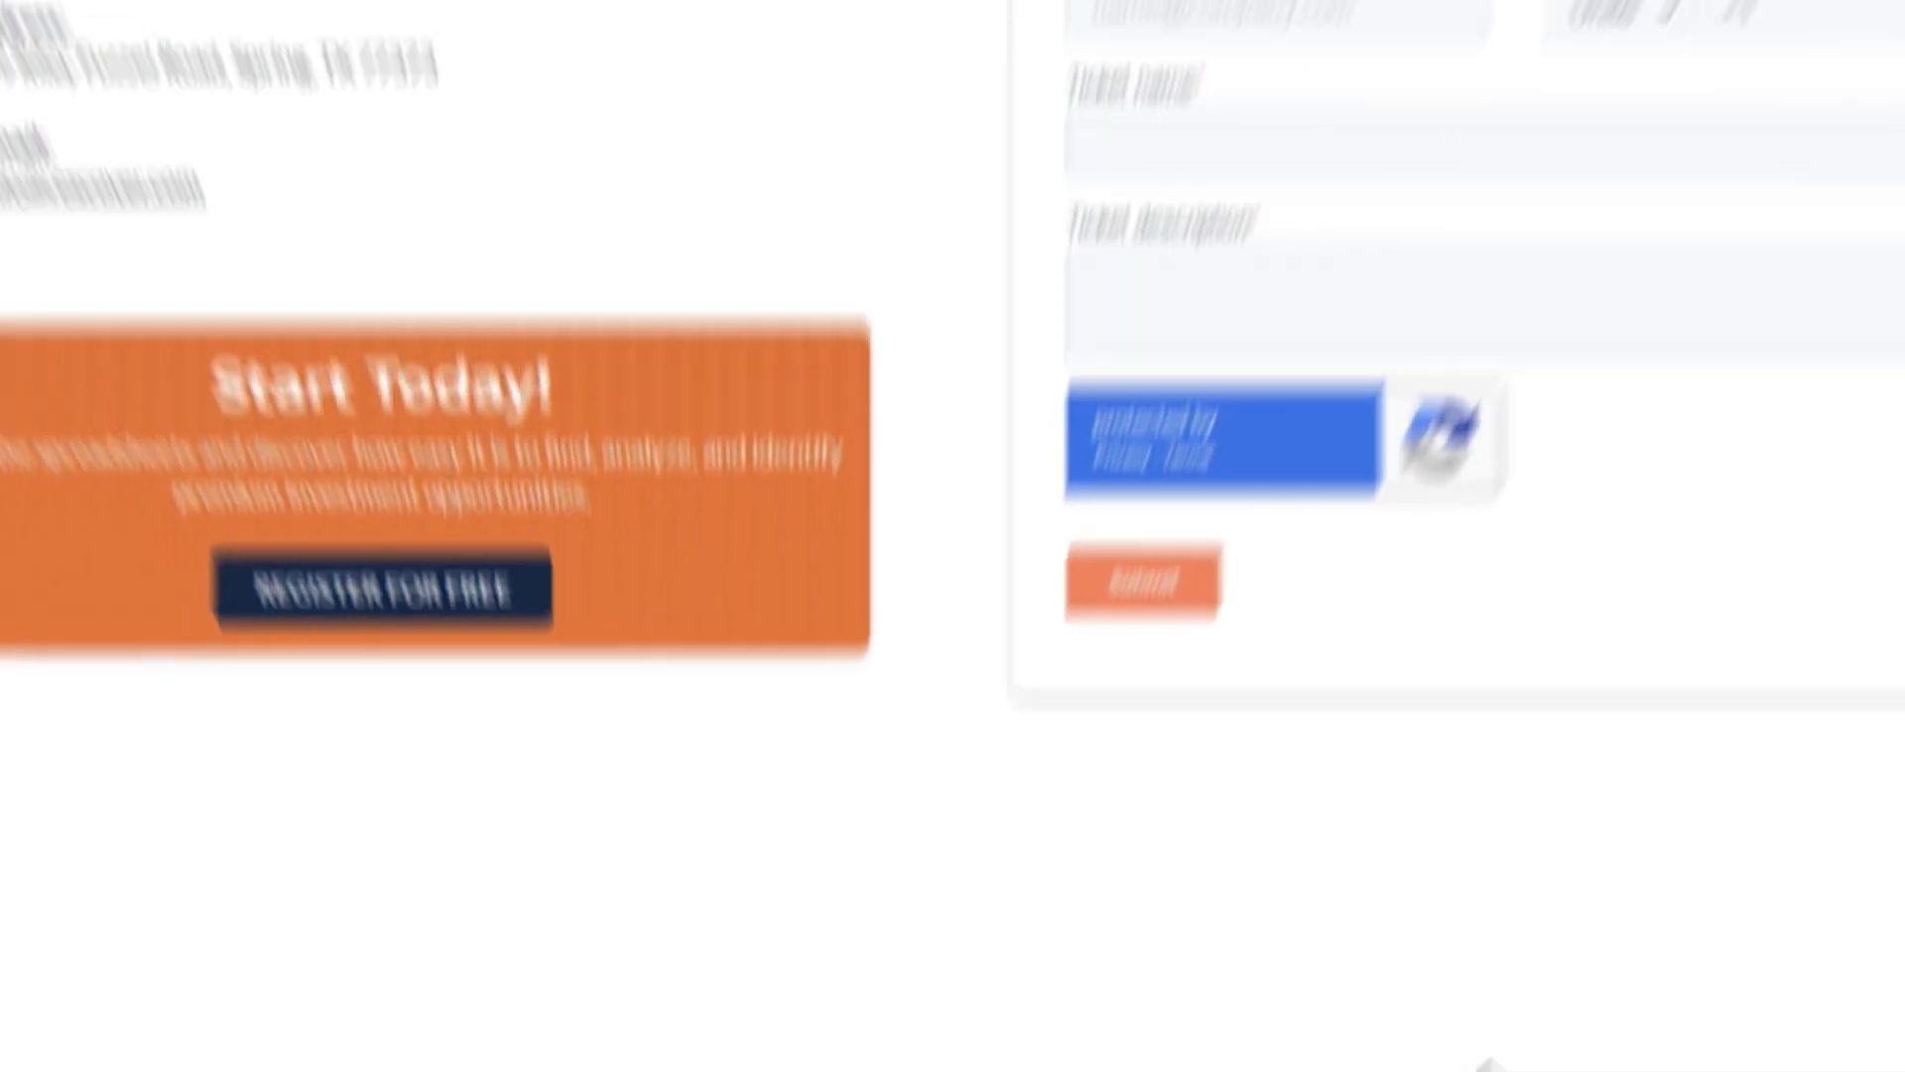